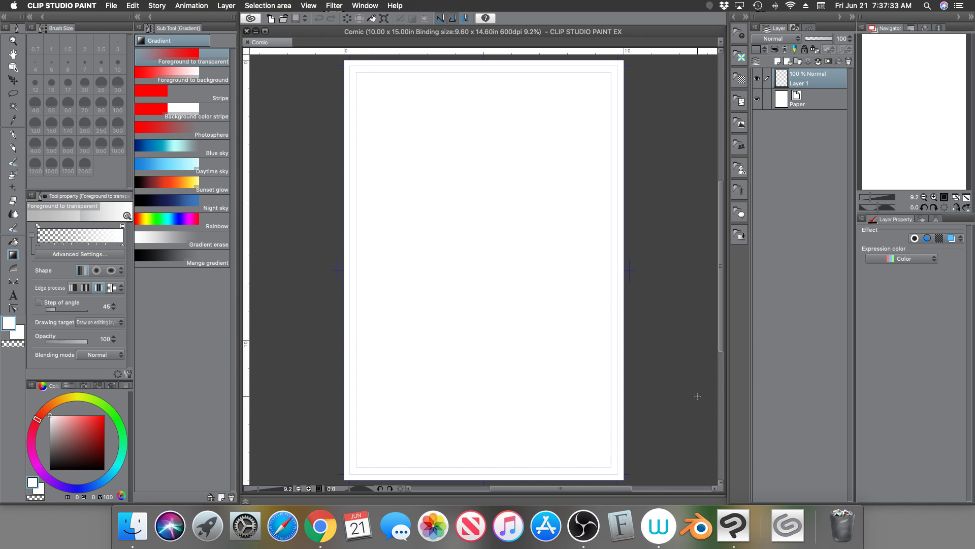
Switch to the Text tool and set the drawing colour to black
{"action": "left_click", "coordinate": [13, 296]}
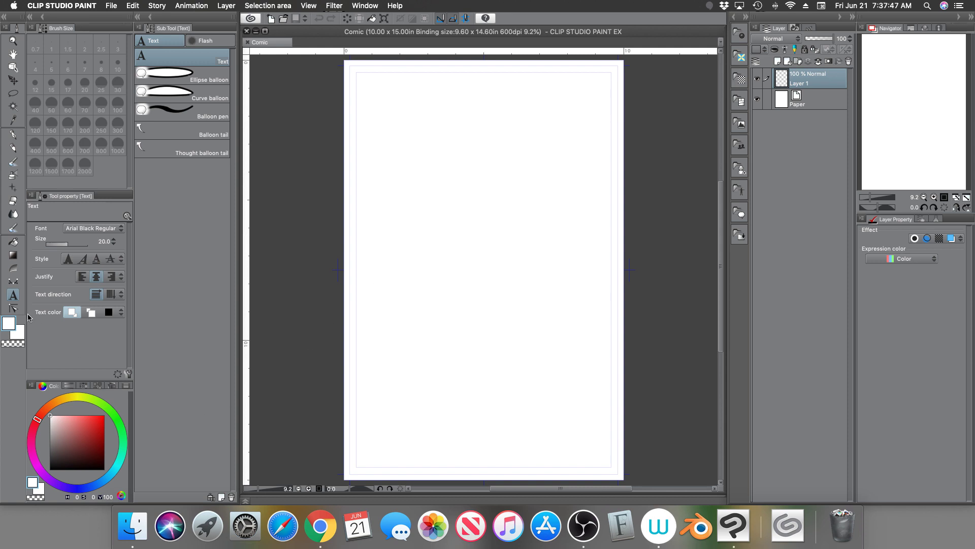
{"action": "left_click_drag", "start_coordinate": [66, 447], "coordinate": [45, 511]}
Set the font to Arial Black Regular and type ANDREW in capitals near the top of the page
{"action": "left_click", "coordinate": [121, 228]}
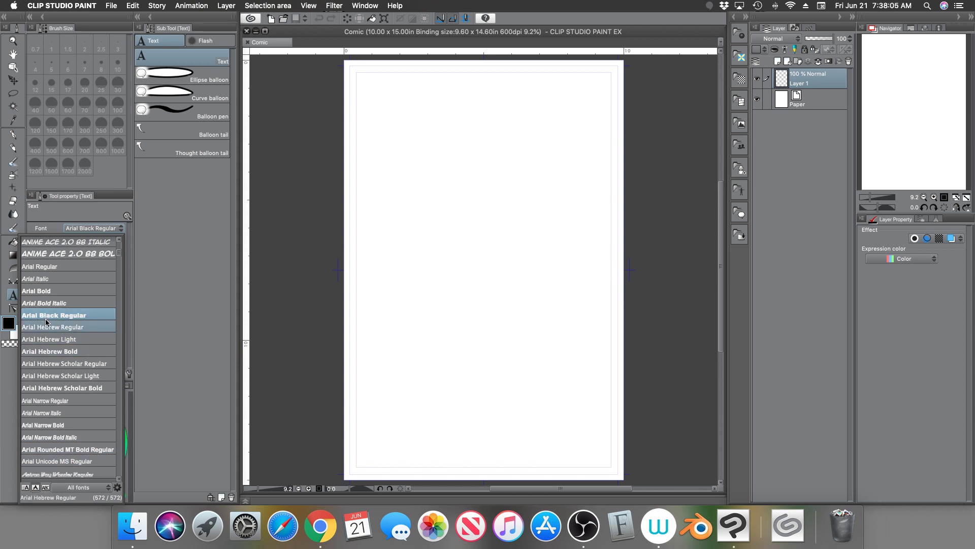
{"action": "left_click", "coordinate": [77, 316]}
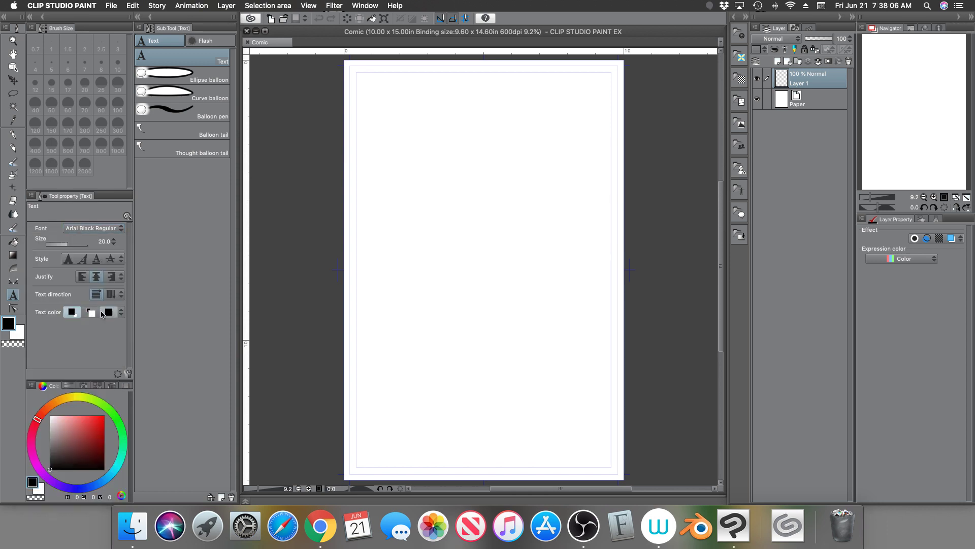
{"action": "left_click", "coordinate": [399, 145]}
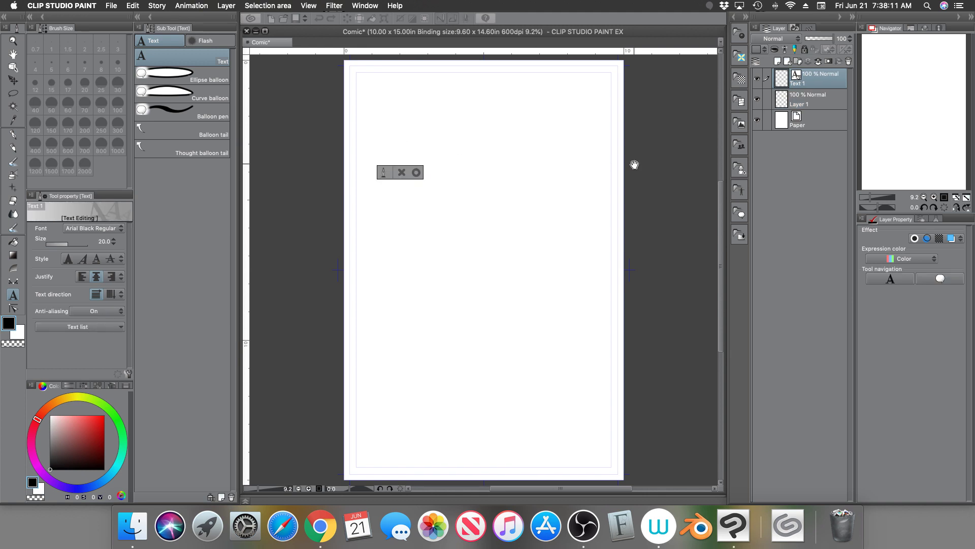
{"action": "type", "text": "and"}
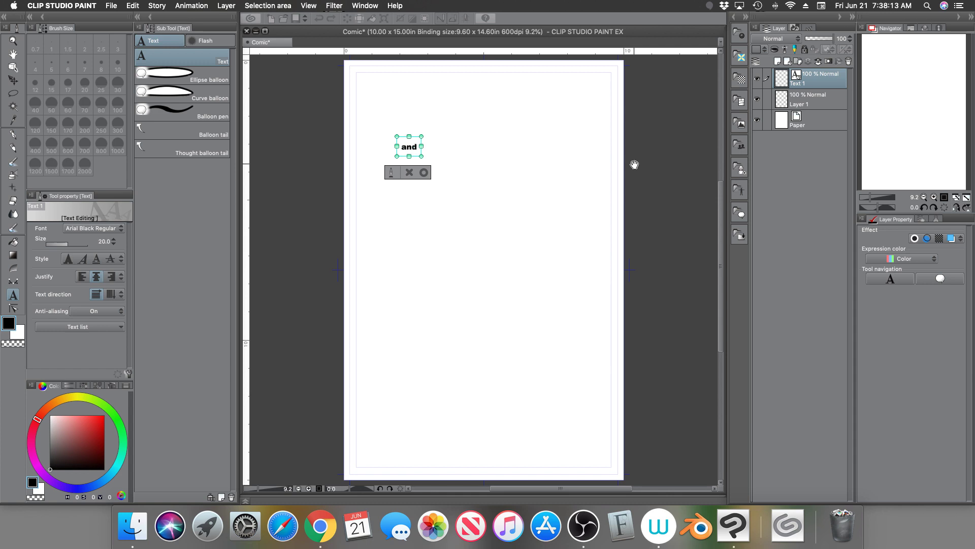
{"action": "type", "text": "rew"}
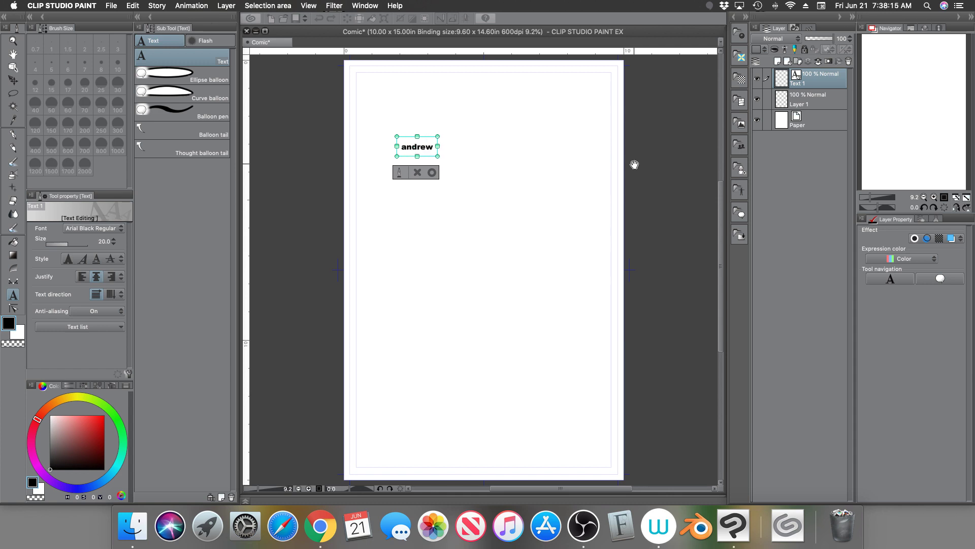
{"action": "key", "text": "BackSpace"}
{"action": "key", "text": "BackSpace"}
{"action": "key", "text": "BackSpace"}
{"action": "key", "text": "BackSpace"}
{"action": "key", "text": "BackSpace"}
{"action": "key", "text": "BackSpace"}
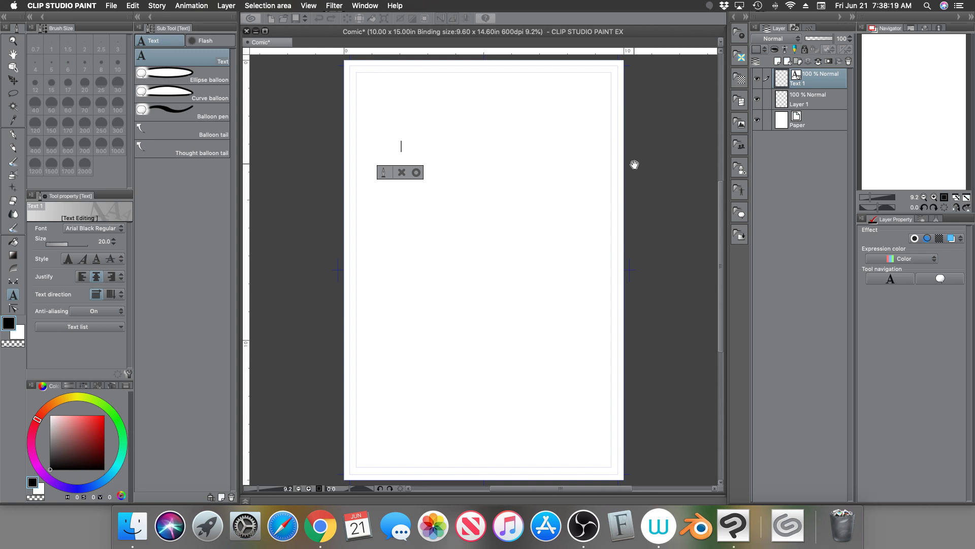
{"action": "type", "text": "ANDREW"}
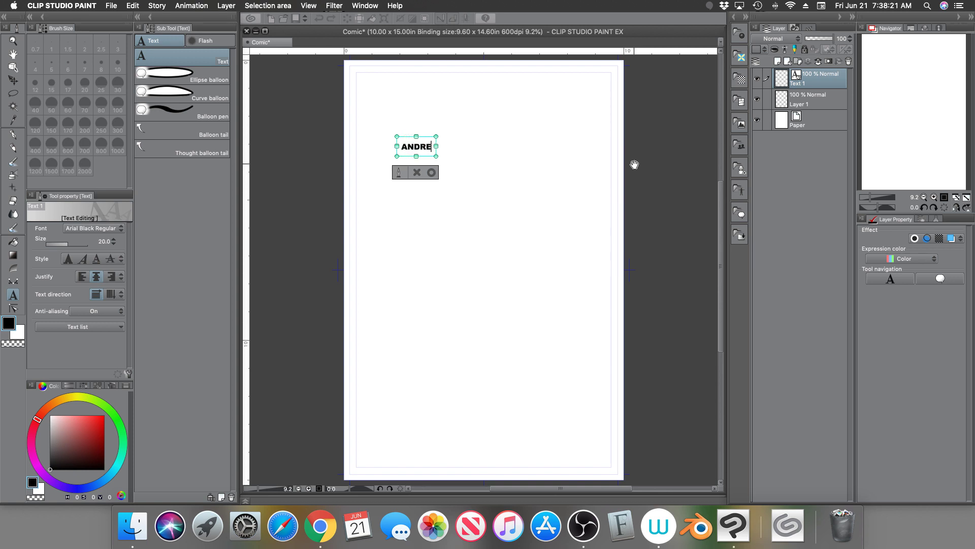
{"action": "left_click", "coordinate": [441, 168]}
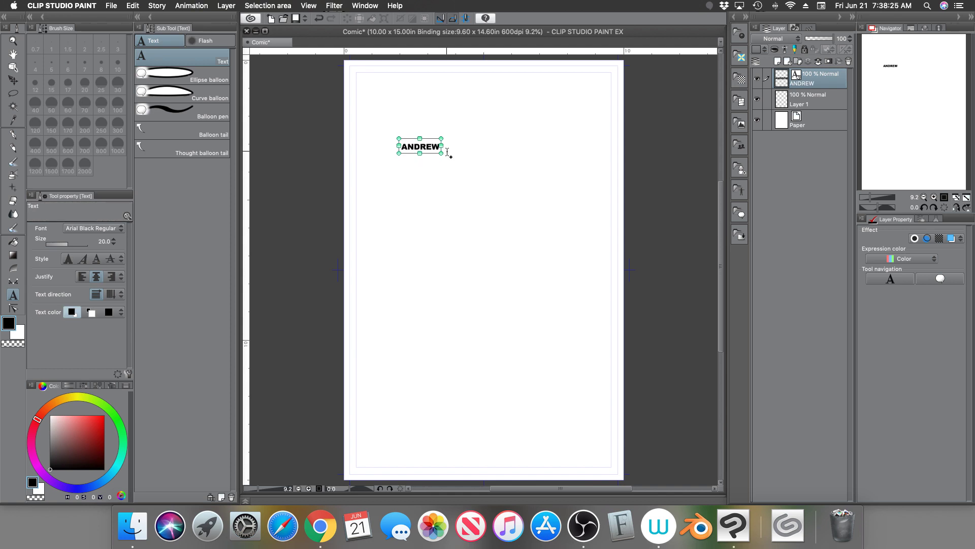
Scale up the black ANDREW with its corner and side handles until it spans the upper page
{"action": "left_click_drag", "start_coordinate": [441, 153], "coordinate": [571, 258]}
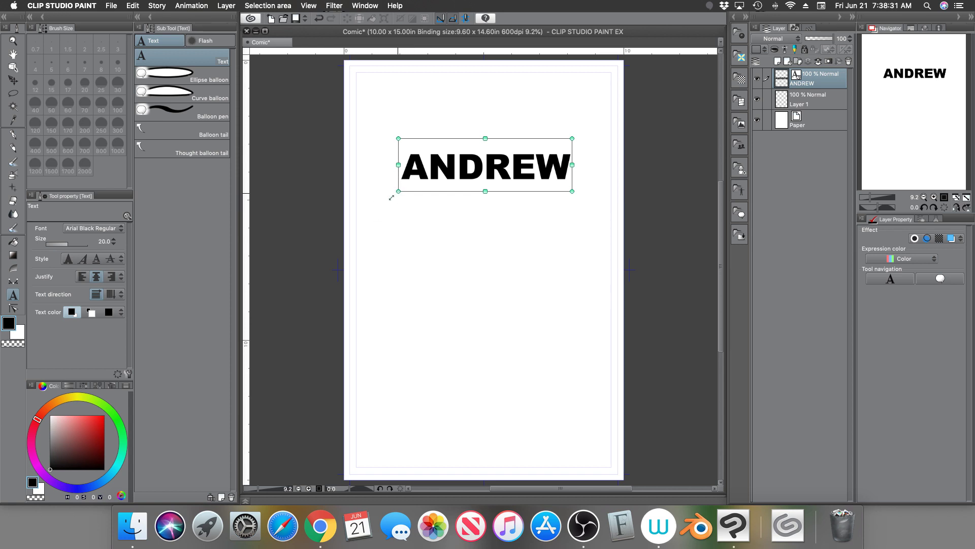
{"action": "left_click_drag", "start_coordinate": [399, 191], "coordinate": [378, 208]}
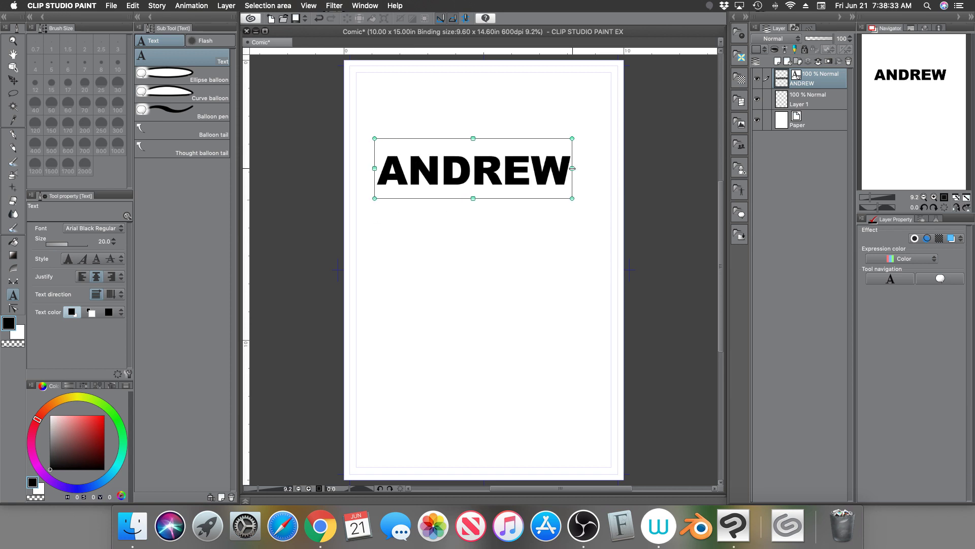
{"action": "left_click_drag", "start_coordinate": [572, 168], "coordinate": [593, 168]}
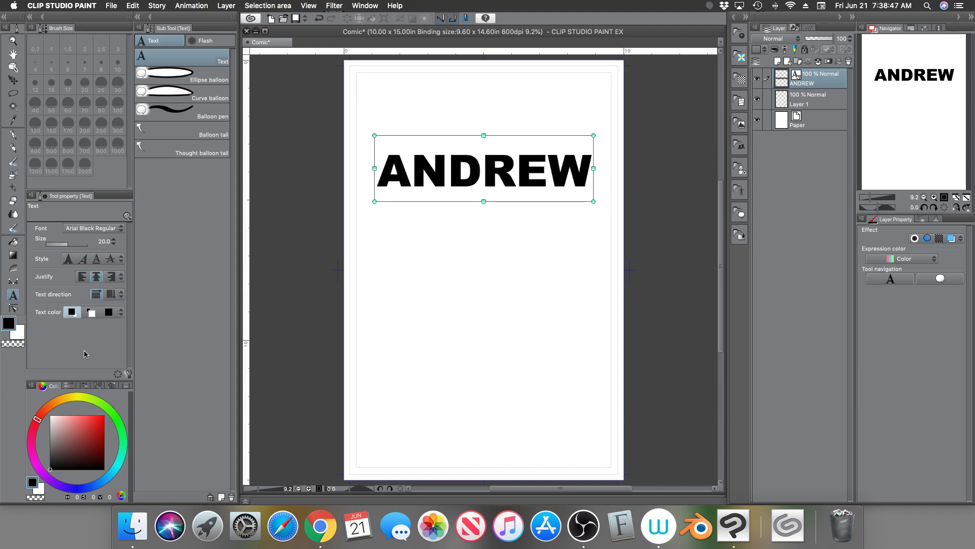
Set the main colour to red and the sub colour to yellow
{"action": "key", "text": "x"}
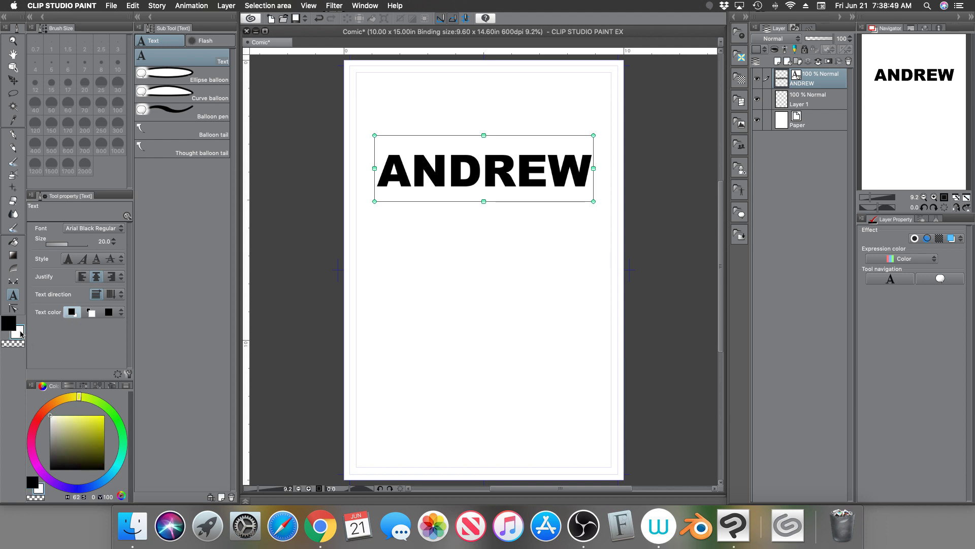
{"action": "left_click", "coordinate": [104, 415]}
{"action": "left_click", "coordinate": [8, 322]}
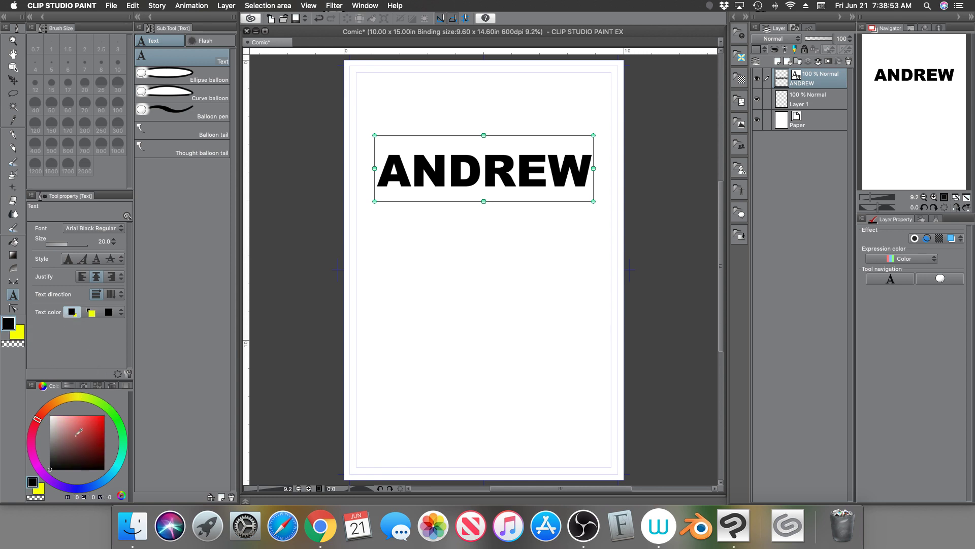
{"action": "left_click", "coordinate": [104, 415]}
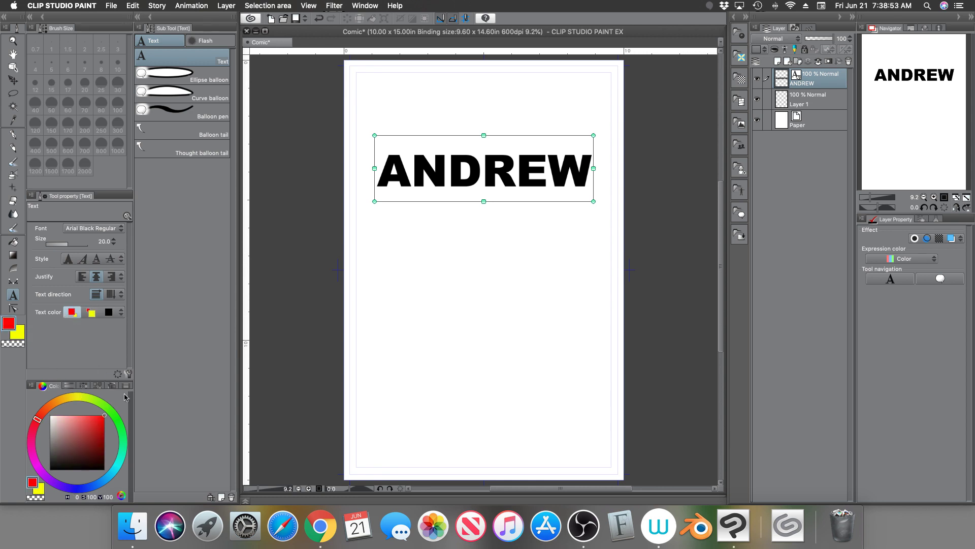
Type a red ANDREW mid-page and stretch it to match the black lettering
{"action": "left_click", "coordinate": [416, 282]}
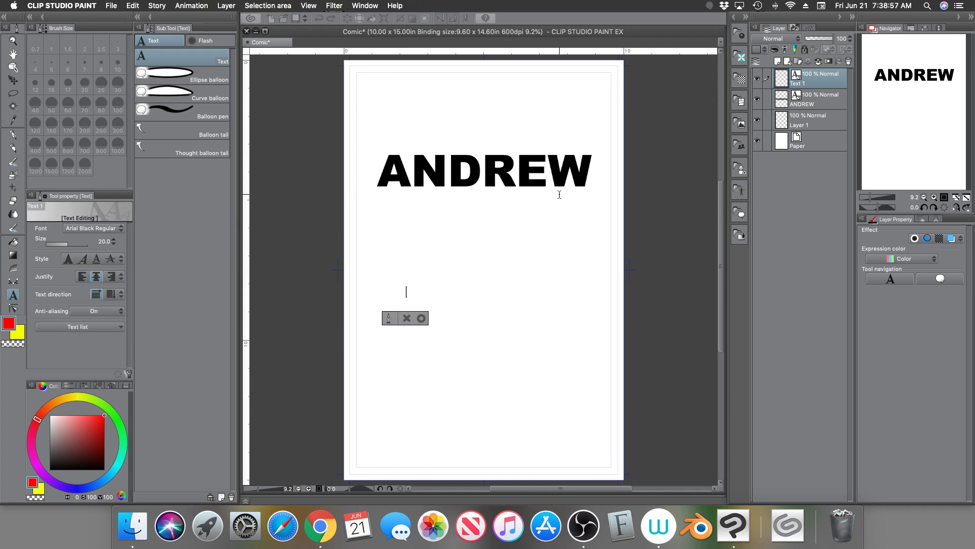
{"action": "type", "text": "AN"}
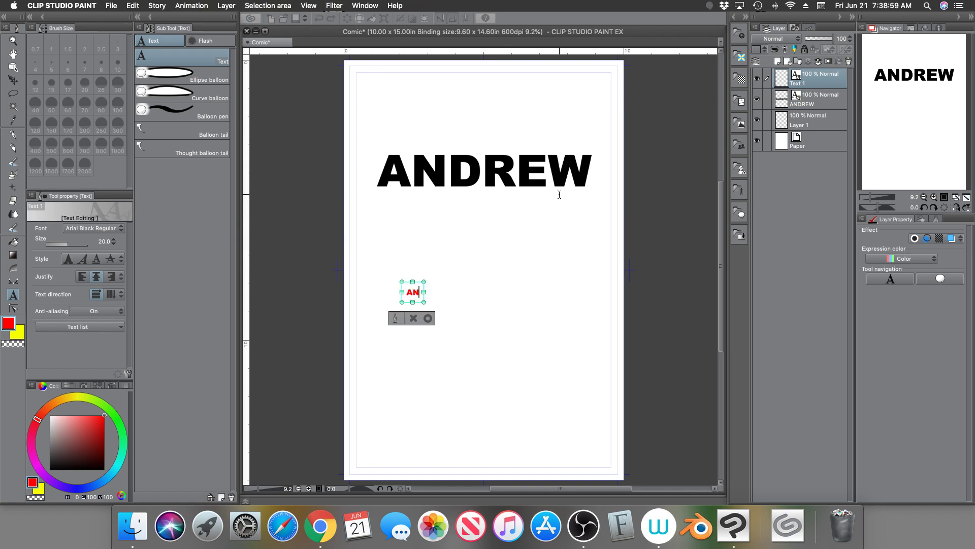
{"action": "type", "text": "DREW"}
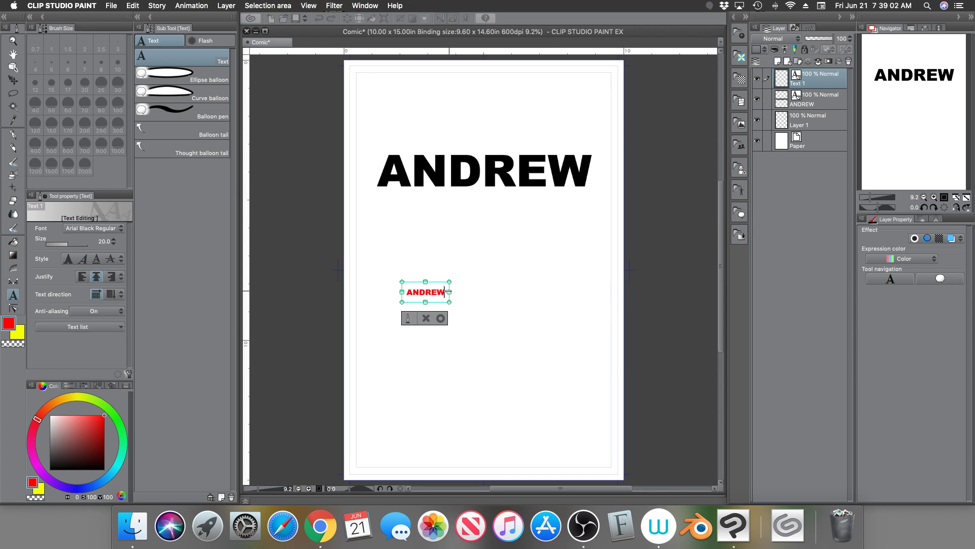
{"action": "left_click_drag", "start_coordinate": [449, 292], "coordinate": [603, 292]}
{"action": "left_click_drag", "start_coordinate": [402, 291], "coordinate": [353, 292]}
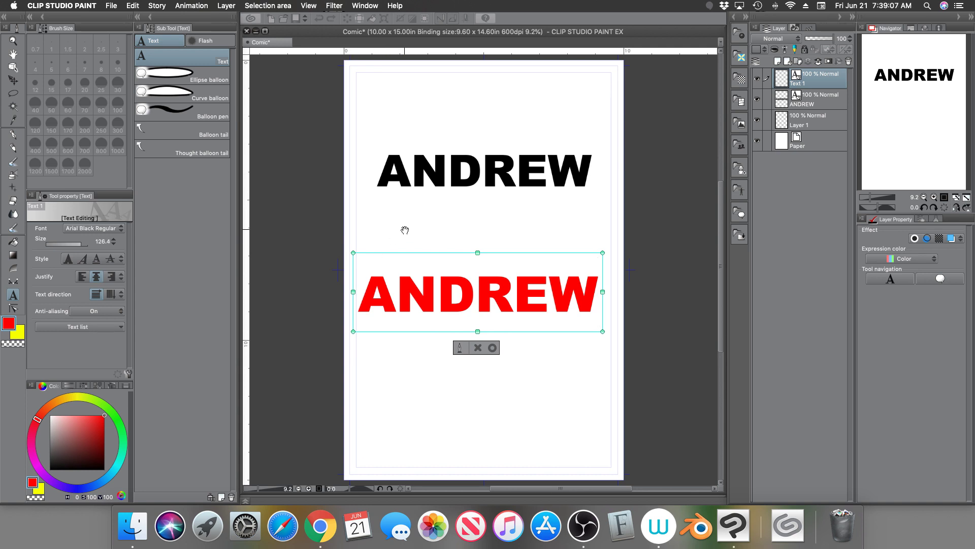
{"action": "left_click", "coordinate": [492, 347]}
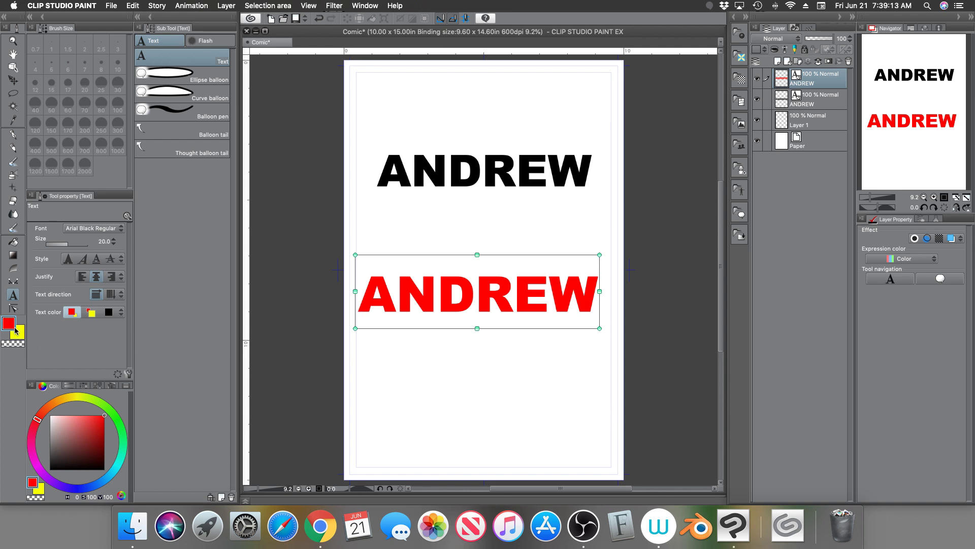
Switch to the yellow sub colour and start a new text box near the page bottom
{"action": "left_click", "coordinate": [92, 314]}
{"action": "left_click", "coordinate": [380, 370]}
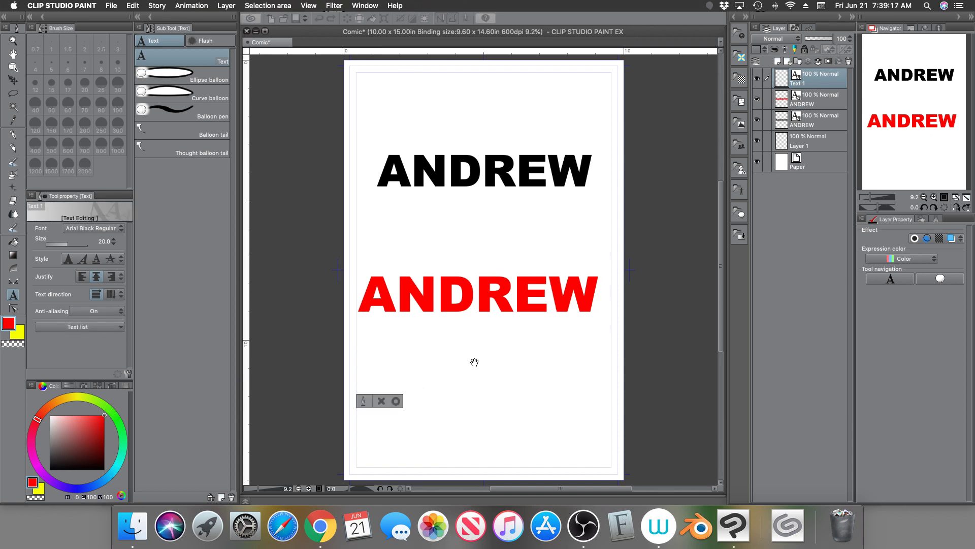
{"action": "scroll", "coordinate": [475, 362], "scroll_direction": "down", "scroll_amount": 1}
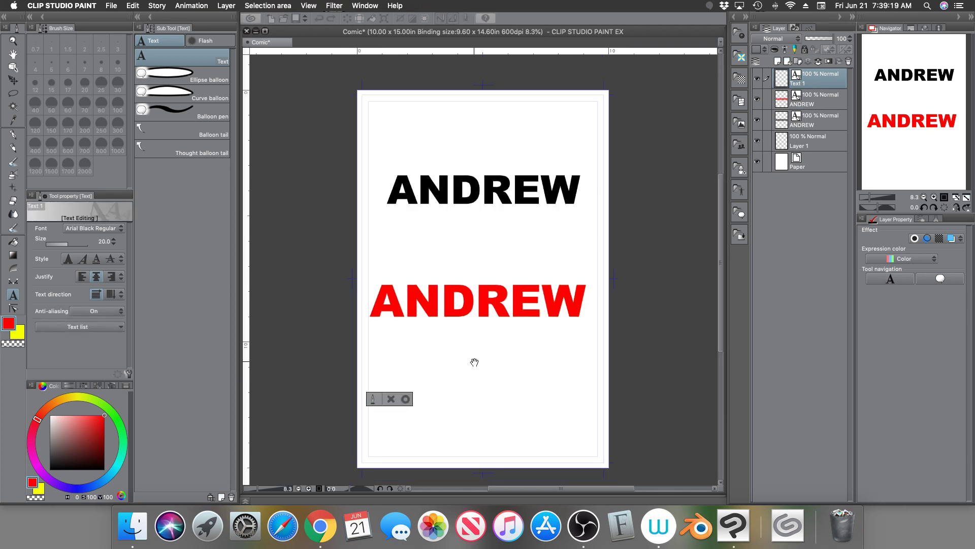
Type a yellow ANDREW near the bottom and widen it to match the red one
{"action": "type", "text": "ANDREW"}
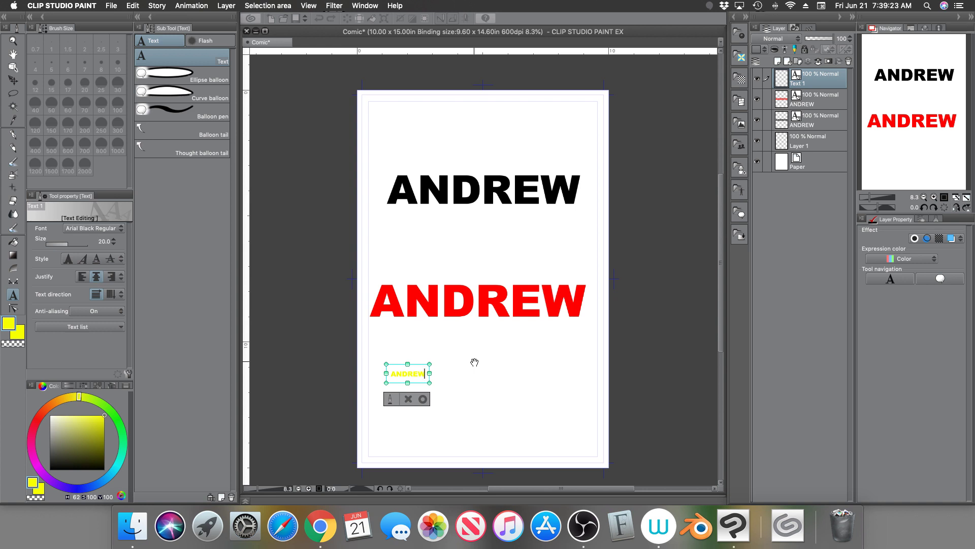
{"action": "left_click_drag", "start_coordinate": [430, 373], "coordinate": [587, 373]}
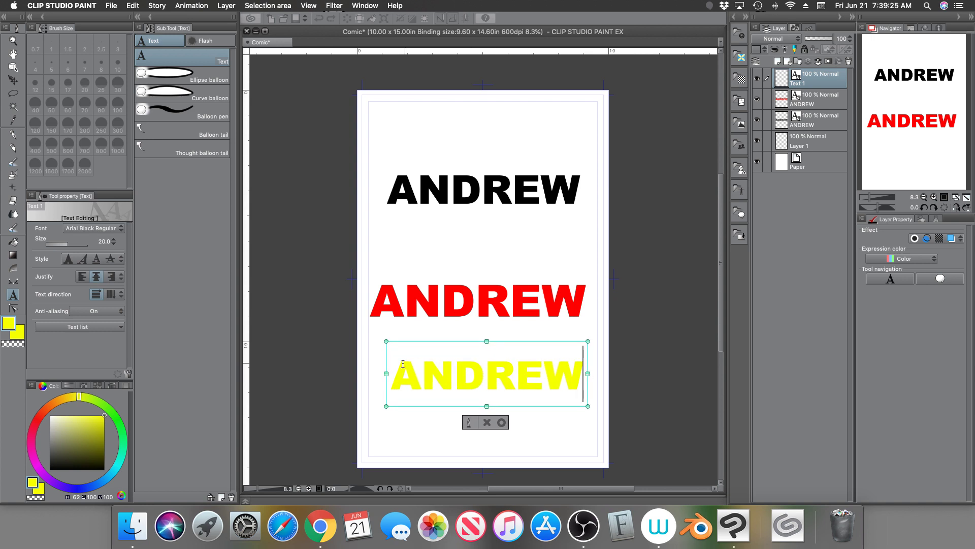
{"action": "left_click_drag", "start_coordinate": [386, 374], "coordinate": [368, 374]}
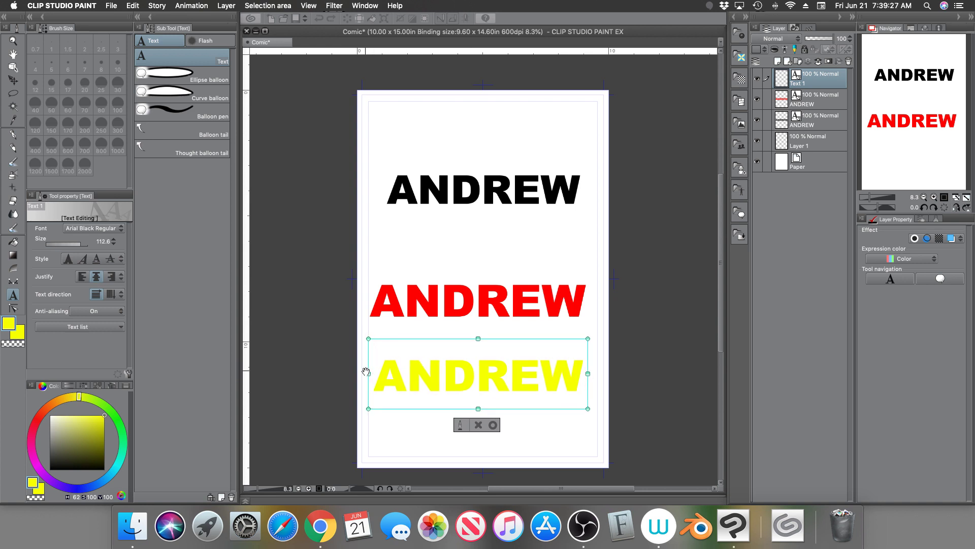
{"action": "left_click", "coordinate": [493, 425]}
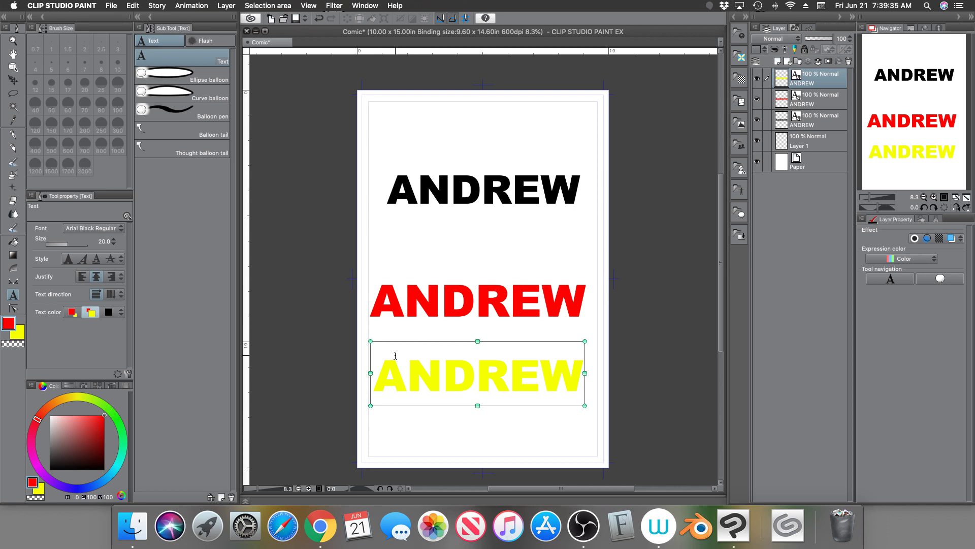
Move the red ANDREW up toward the black one and nudge the yellow ANDREW up slightly
{"action": "left_click", "coordinate": [820, 101]}
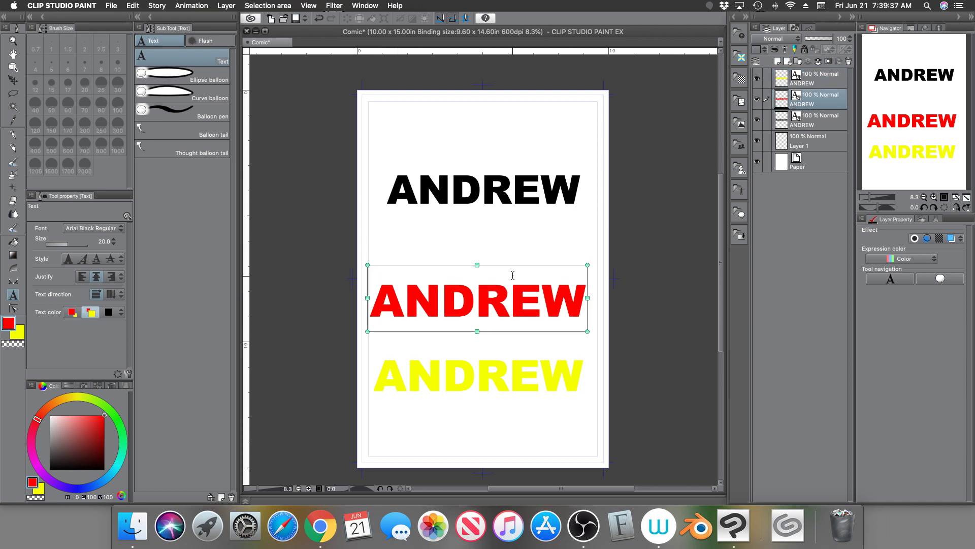
{"action": "left_click_drag", "start_coordinate": [521, 265], "coordinate": [522, 230]}
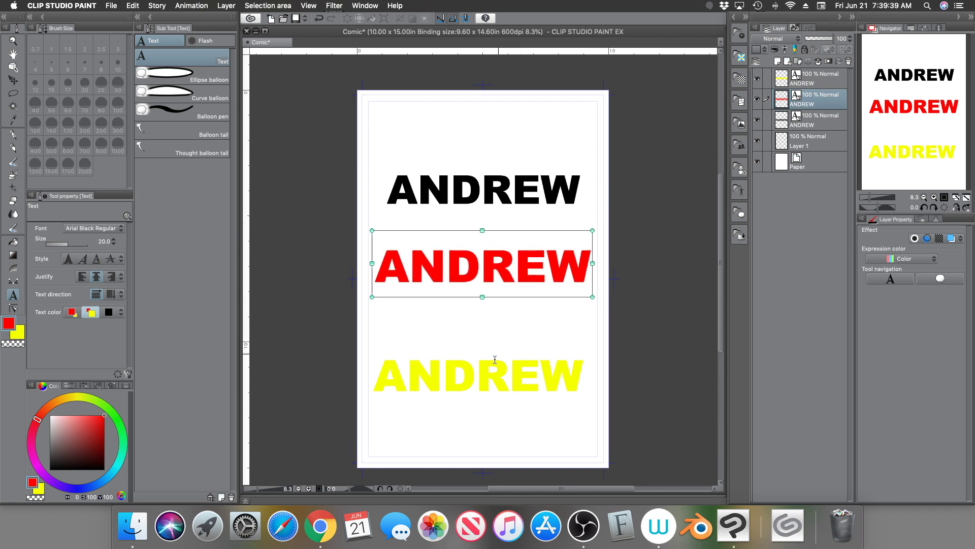
{"action": "left_click", "coordinate": [501, 360]}
{"action": "left_click", "coordinate": [501, 360]}
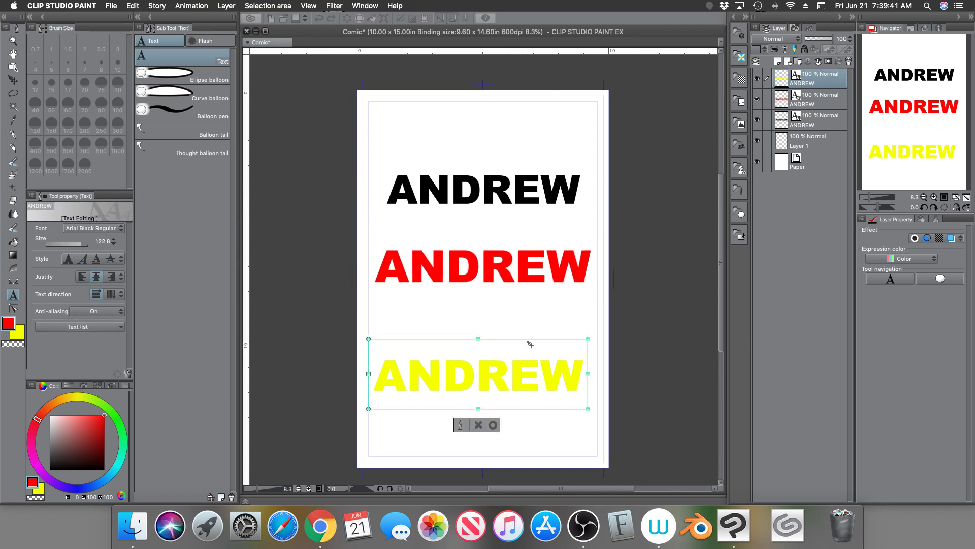
{"action": "left_click_drag", "start_coordinate": [531, 339], "coordinate": [531, 320]}
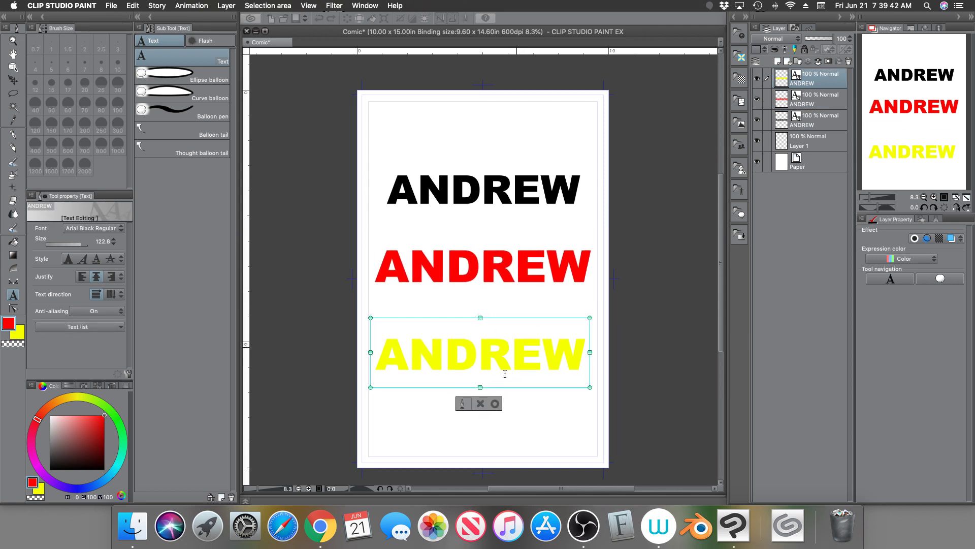
{"action": "left_click", "coordinate": [493, 405]}
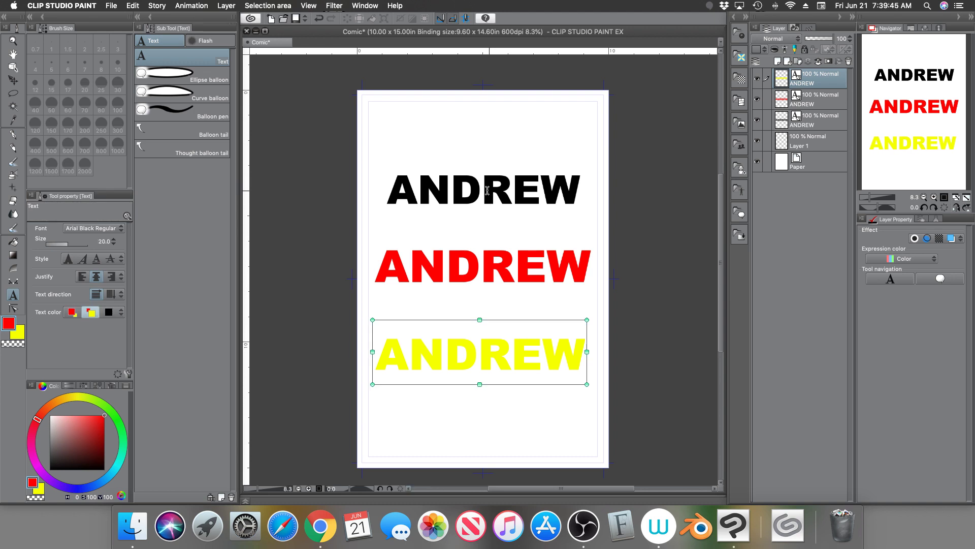
Give the black ANDREW layer a Border effect with red edge colour at thickness 30
{"action": "left_click", "coordinate": [819, 118]}
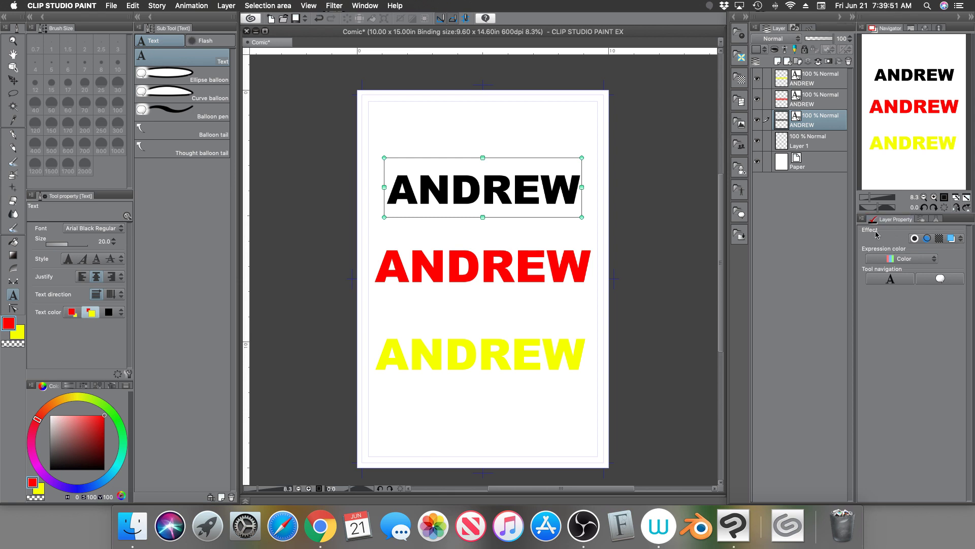
{"action": "left_click", "coordinate": [915, 239]}
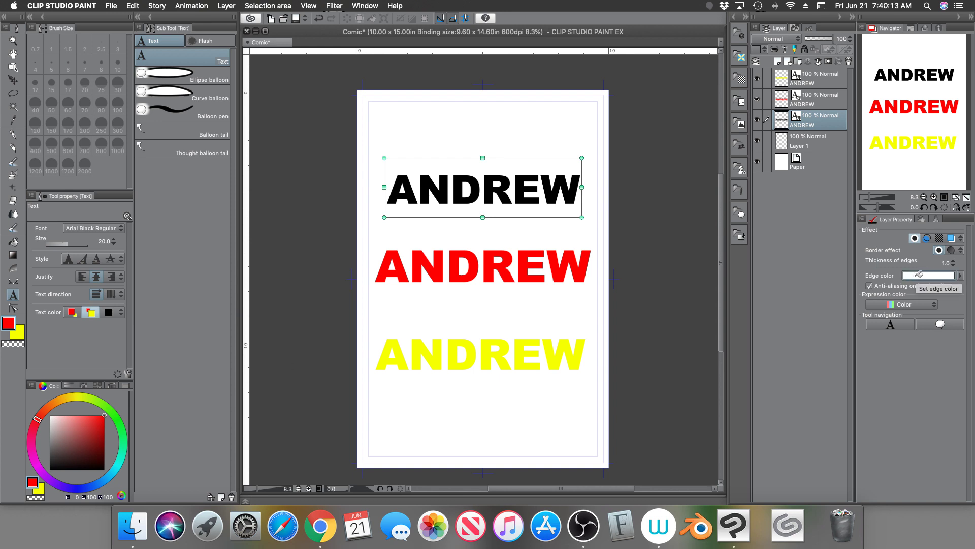
{"action": "left_click", "coordinate": [920, 271]}
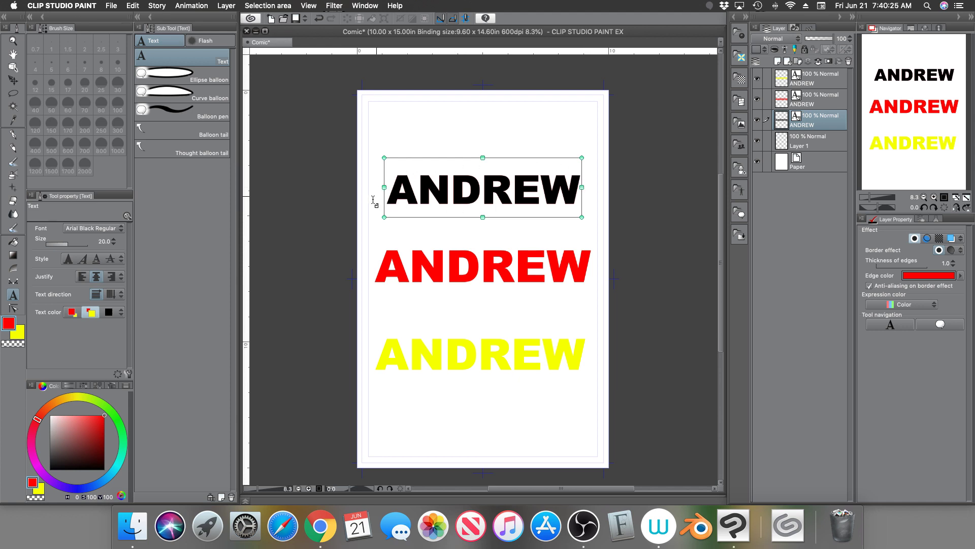
{"action": "left_click", "coordinate": [880, 266]}
{"action": "left_click_drag", "start_coordinate": [885, 269], "coordinate": [908, 267]}
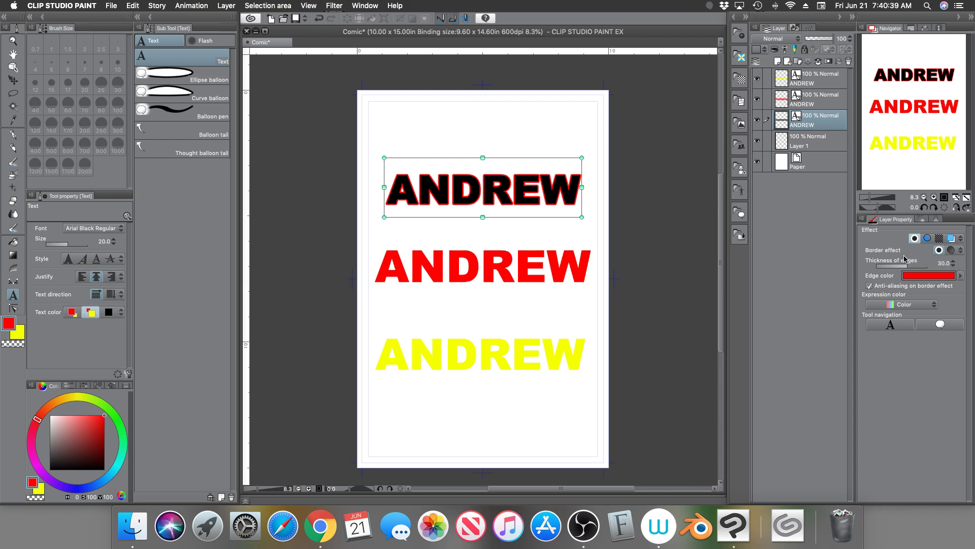
{"action": "left_click_drag", "start_coordinate": [877, 199], "coordinate": [898, 114]}
Zoom back out, select the red ANDREW layer, and enter text editing on the black ANDREW
{"action": "left_click", "coordinate": [874, 201]}
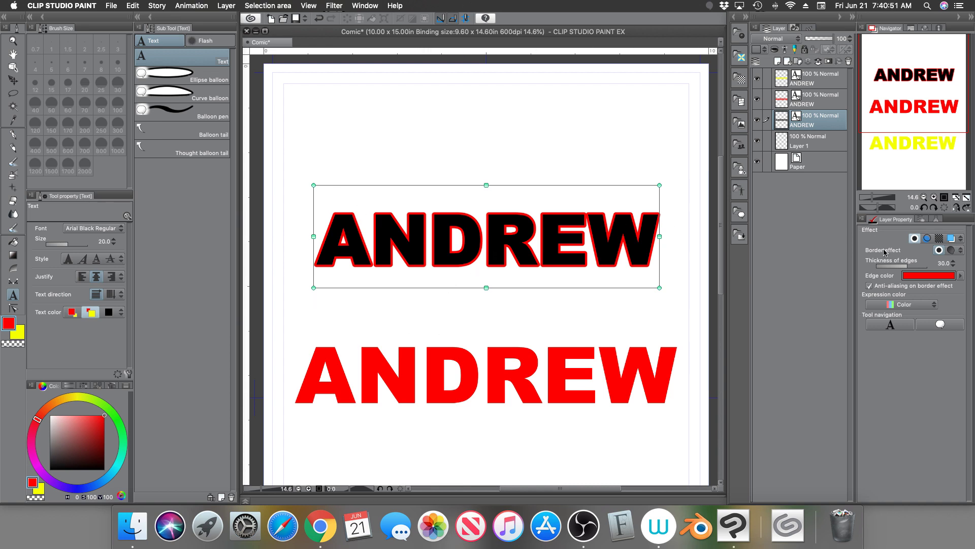
{"action": "left_click", "coordinate": [819, 101]}
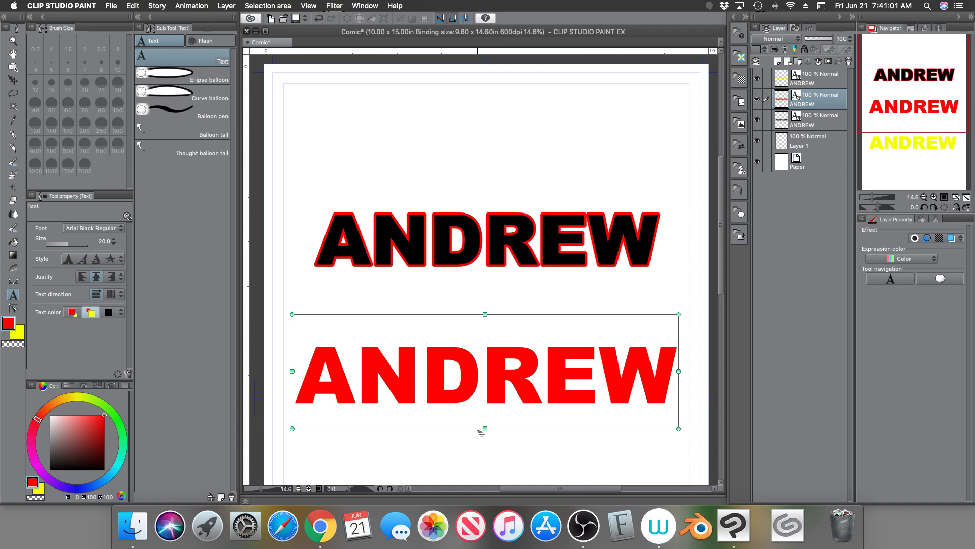
{"action": "left_click", "coordinate": [589, 243]}
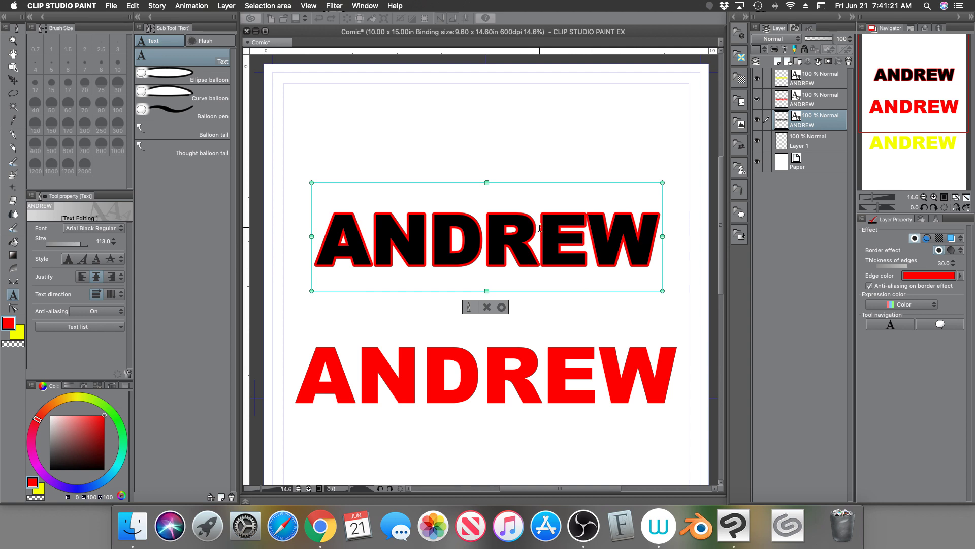
Retype the final W so the black lettering still reads ANDREW, then commit the edit
{"action": "key", "text": "End"}
{"action": "scroll", "coordinate": [696, 238], "scroll_direction": "up", "scroll_amount": 1}
{"action": "key", "text": "BackSpace"}
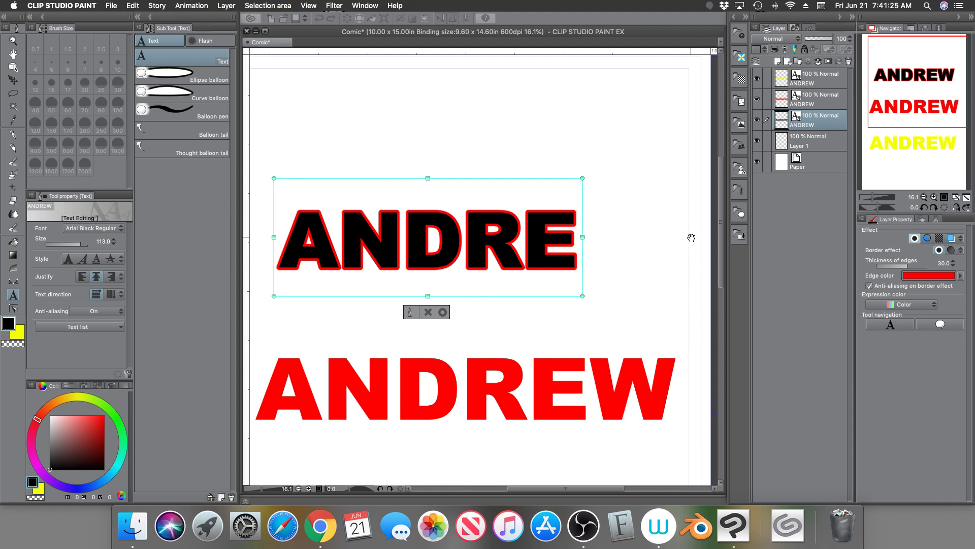
{"action": "type", "text": "HG"}
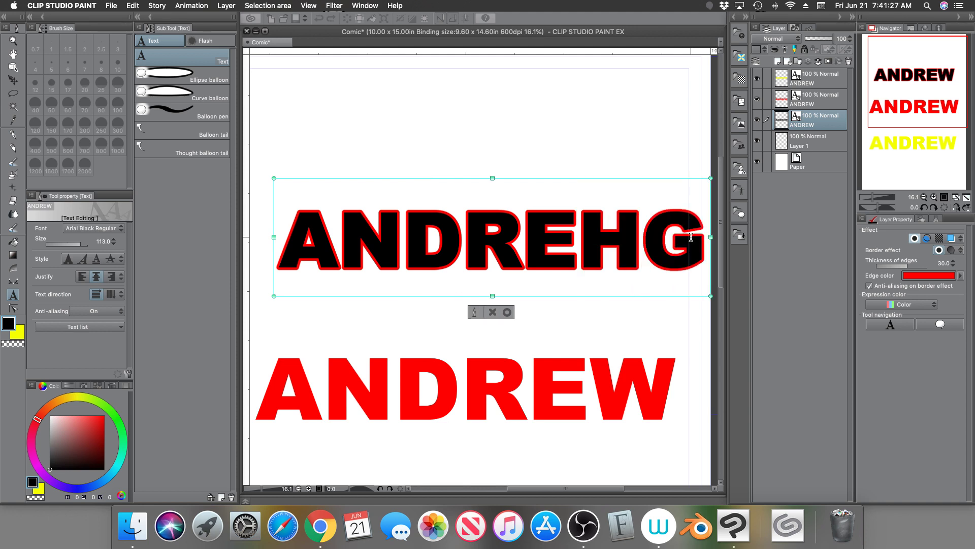
{"action": "key", "text": "BackSpace"}
{"action": "key", "text": "BackSpace"}
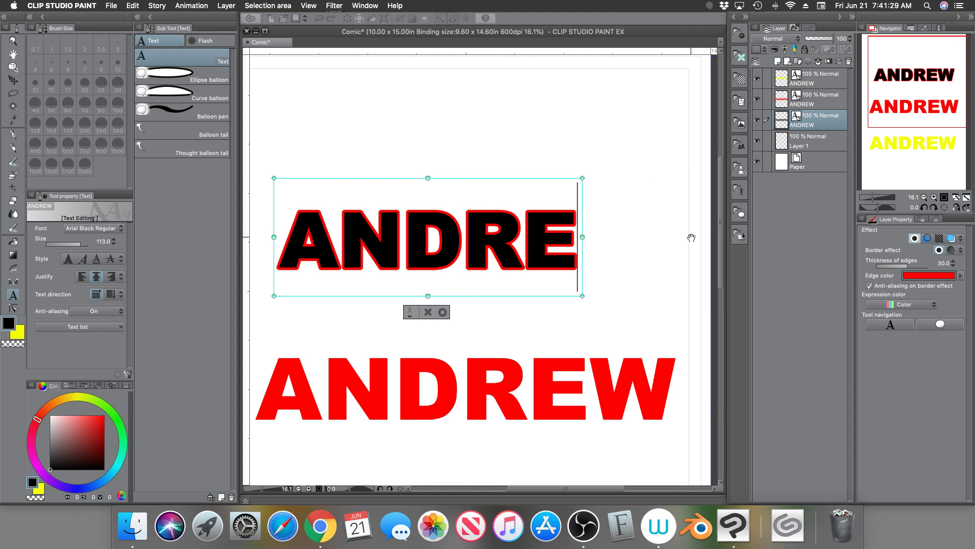
{"action": "type", "text": "W"}
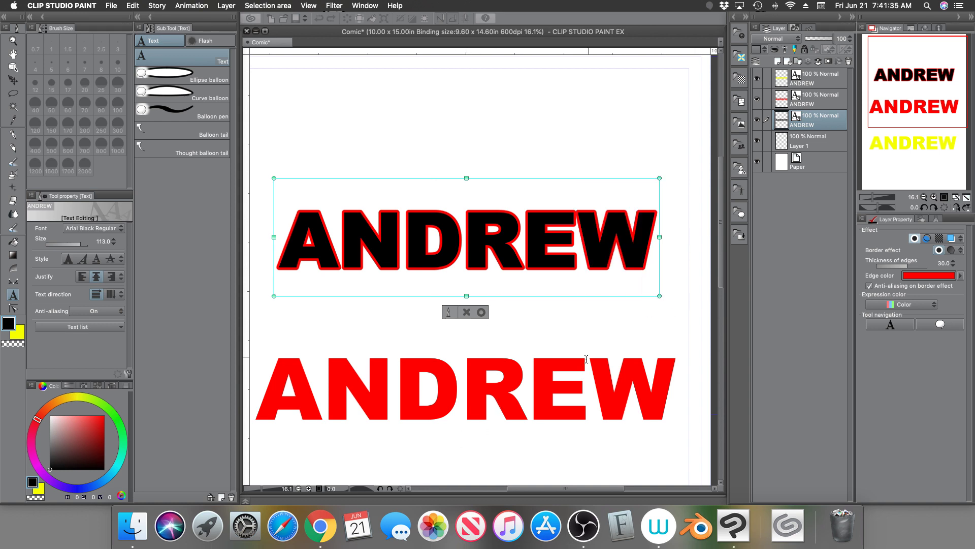
{"action": "left_click", "coordinate": [482, 313]}
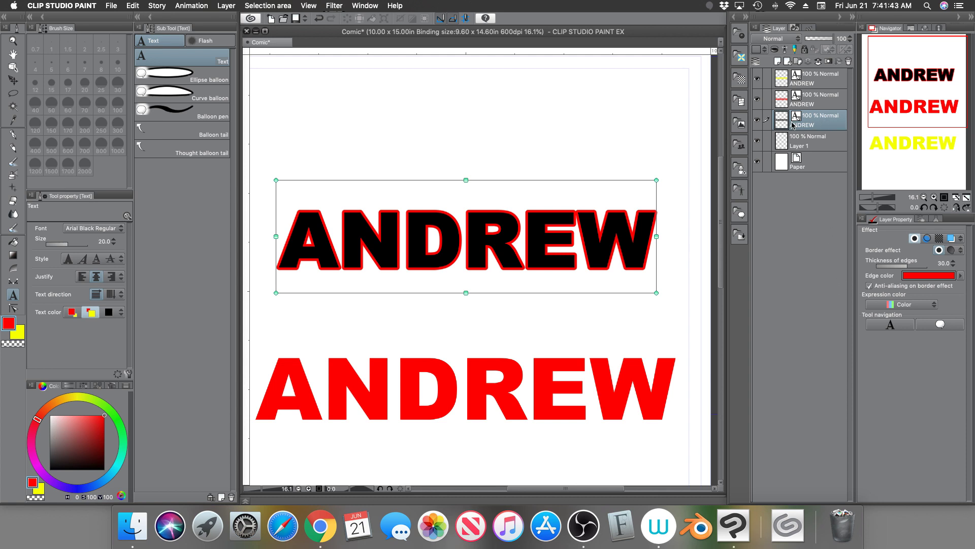
Rasterize the black red-outlined ANDREW text layer from the Layer menu
{"action": "left_click", "coordinate": [226, 6]}
{"action": "left_click", "coordinate": [227, 6]}
{"action": "left_click", "coordinate": [226, 8]}
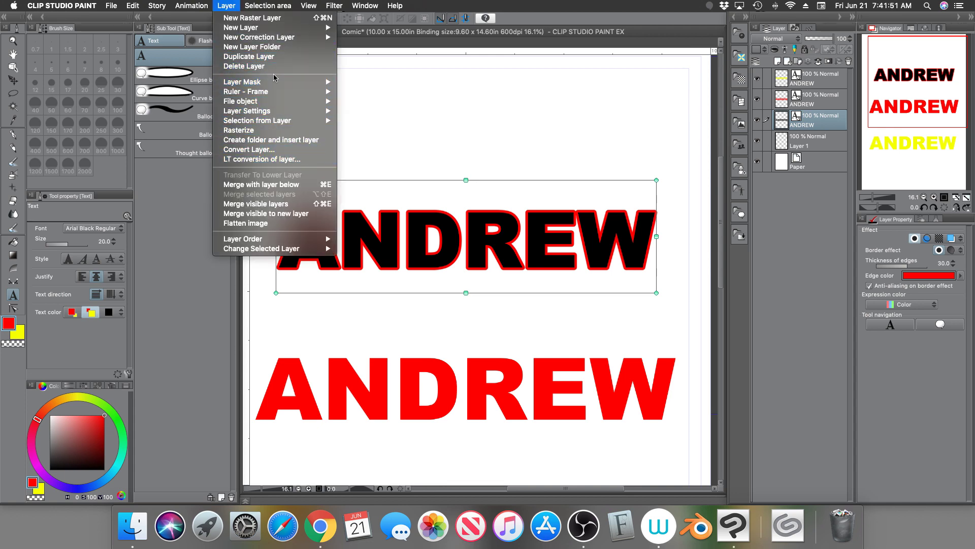
{"action": "left_click", "coordinate": [256, 131]}
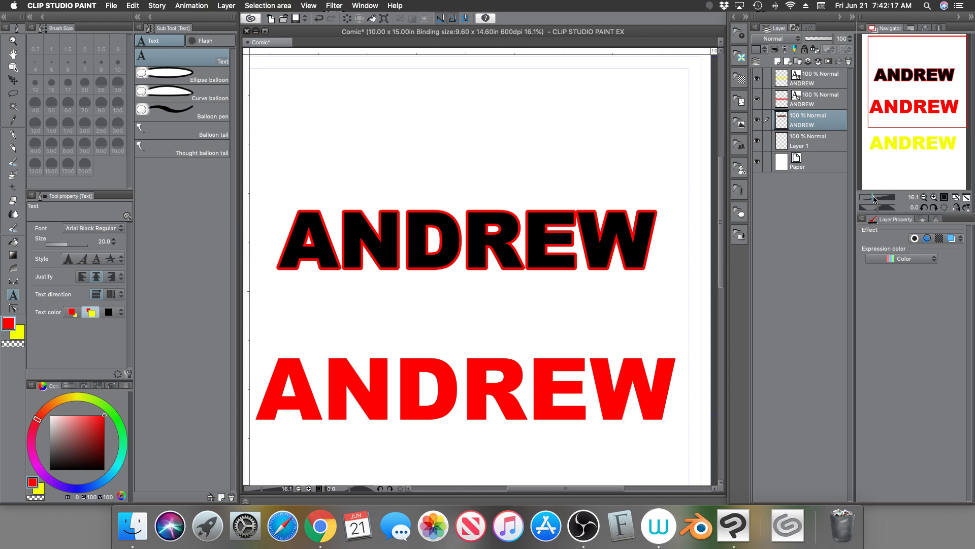
{"action": "left_click", "coordinate": [648, 239]}
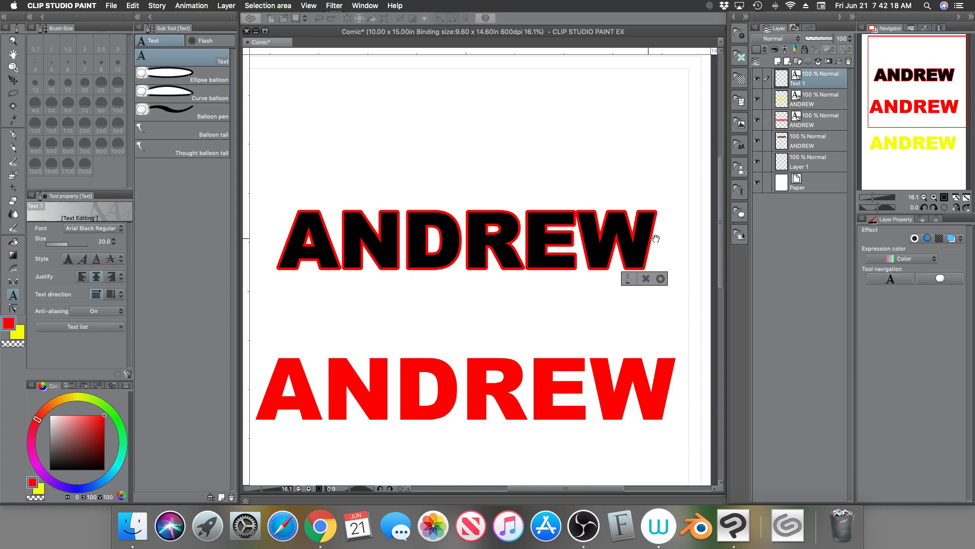
{"action": "left_click", "coordinate": [646, 279]}
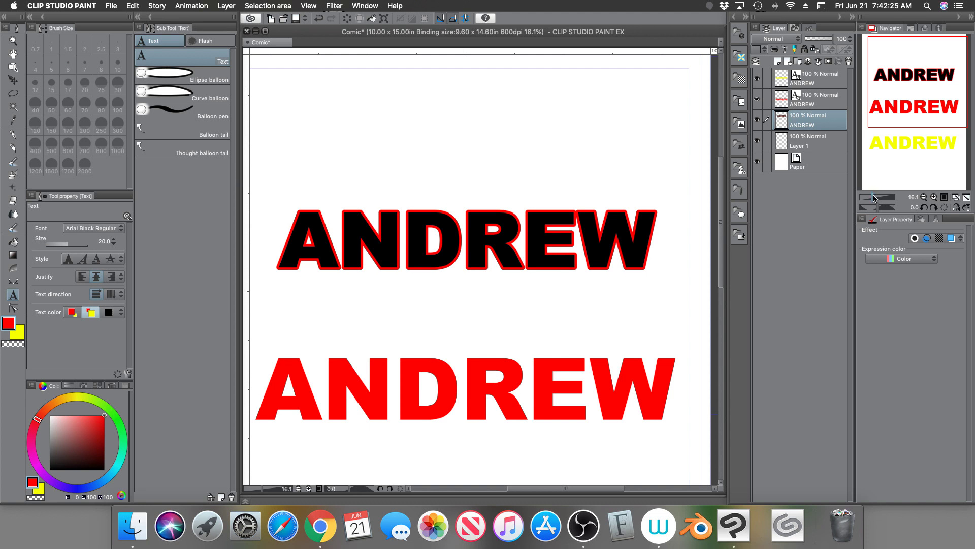
{"action": "left_click", "coordinate": [907, 116]}
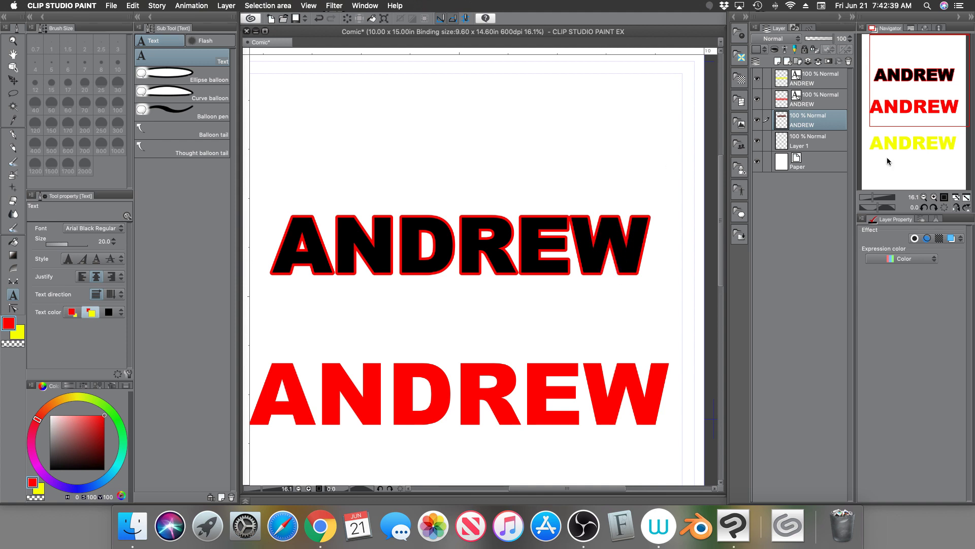
{"action": "left_click_drag", "start_coordinate": [875, 197], "coordinate": [879, 197]}
{"action": "scroll", "coordinate": [505, 202], "scroll_direction": "left", "scroll_amount": 10}
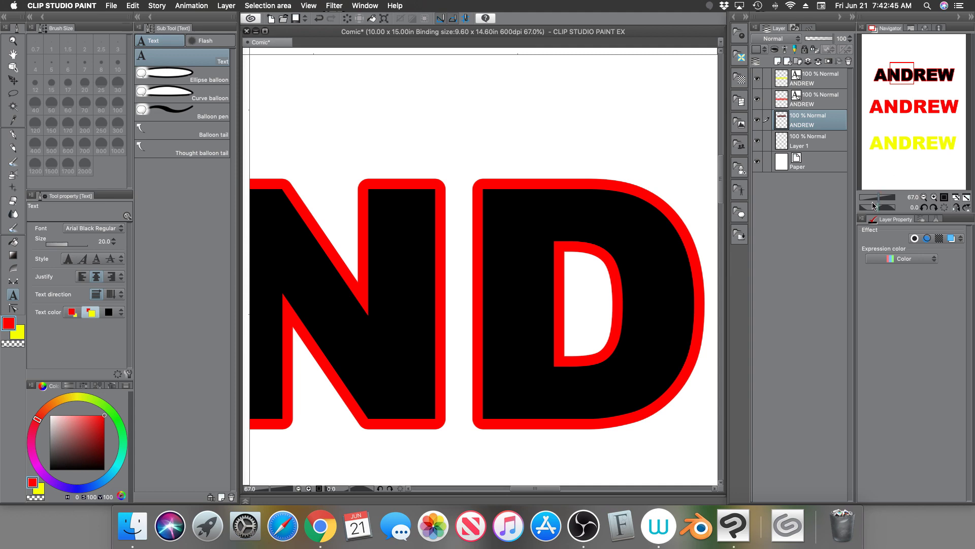
{"action": "left_click_drag", "start_coordinate": [878, 197], "coordinate": [871, 197]}
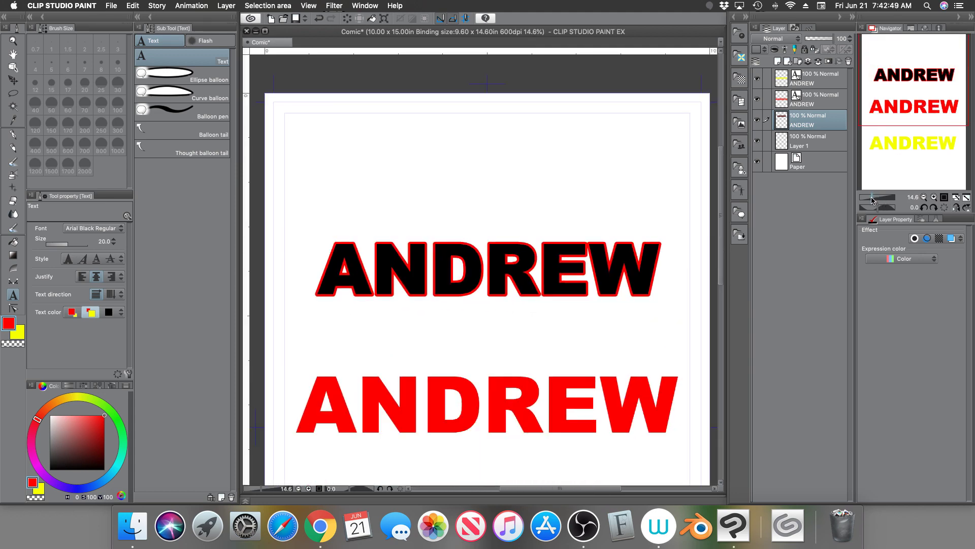
Add a Border effect with blue edge colour at thickness 31.3 to the rasterized black ANDREW
{"action": "left_click", "coordinate": [915, 238]}
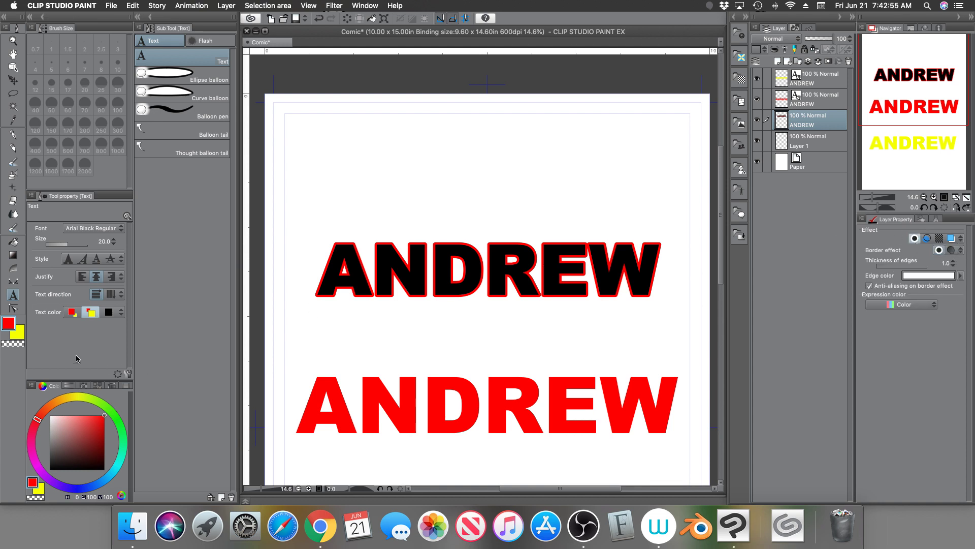
{"action": "left_click", "coordinate": [20, 333]}
{"action": "left_click", "coordinate": [915, 273]}
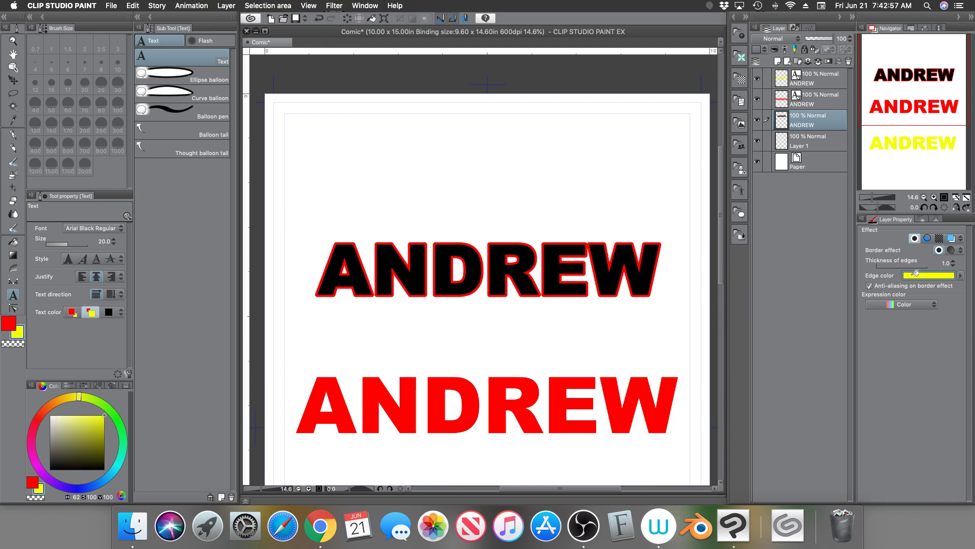
{"action": "left_click_drag", "start_coordinate": [880, 269], "coordinate": [902, 266]}
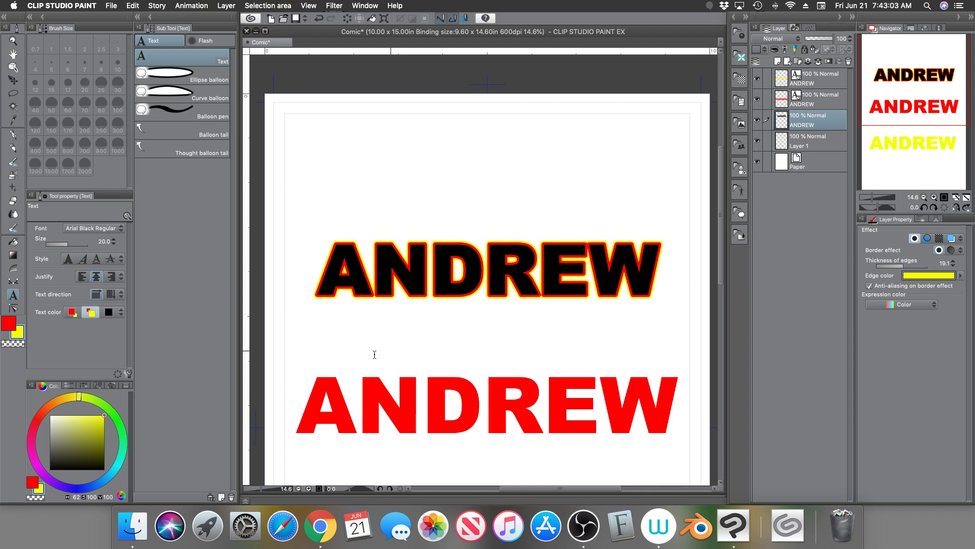
{"action": "left_click", "coordinate": [74, 487]}
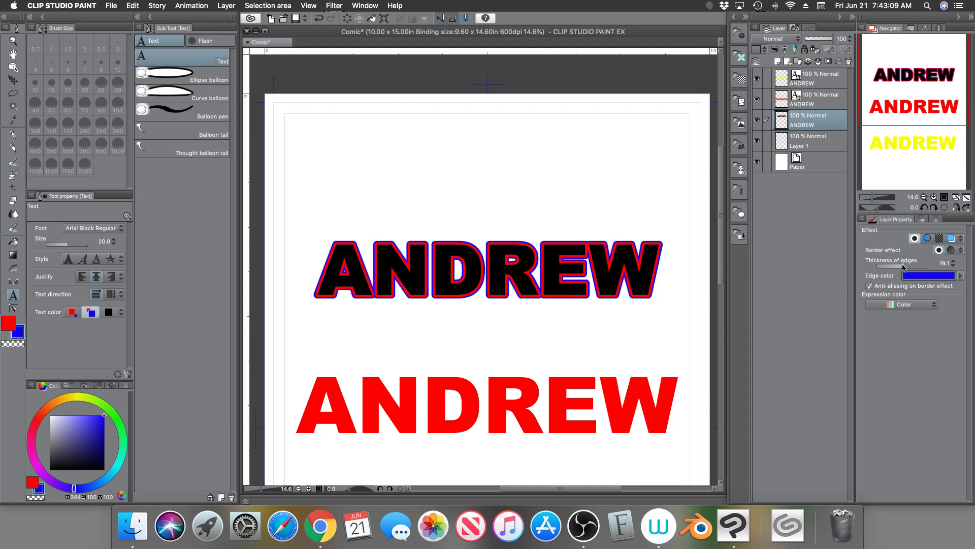
{"action": "left_click_drag", "start_coordinate": [904, 267], "coordinate": [881, 262]}
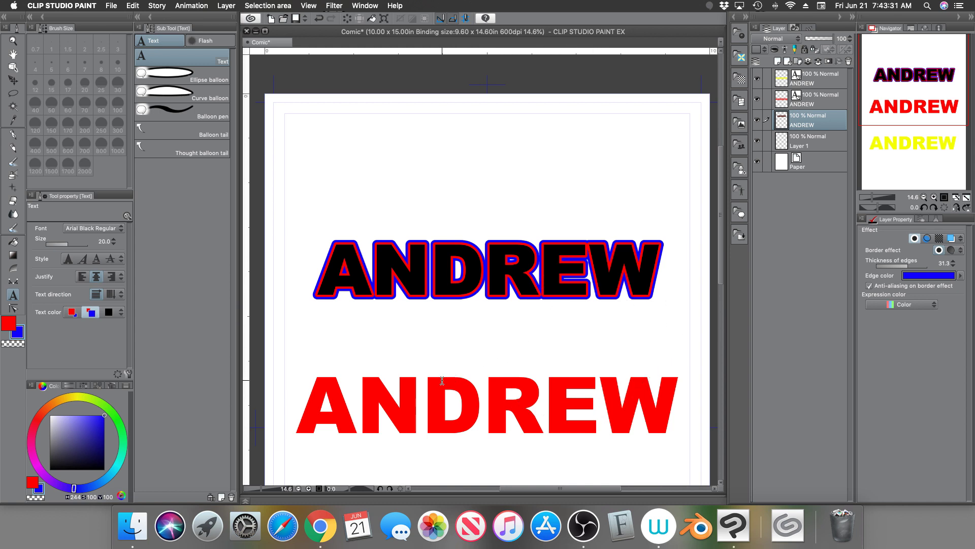
{"action": "left_click_drag", "start_coordinate": [909, 118], "coordinate": [912, 150]}
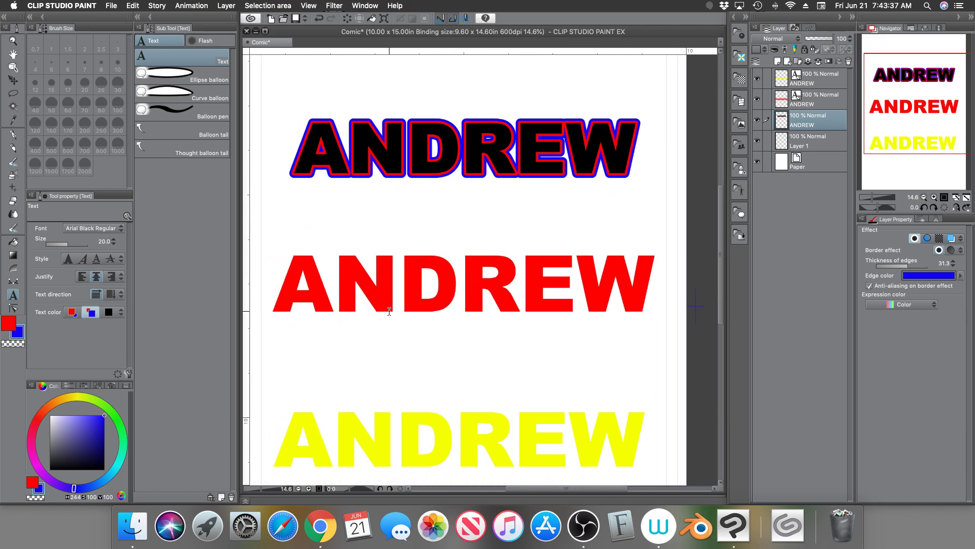
Hide the black-outlined ANDREW, drag the red ANDREW text up, and rasterize its layer
{"action": "left_click", "coordinate": [824, 99]}
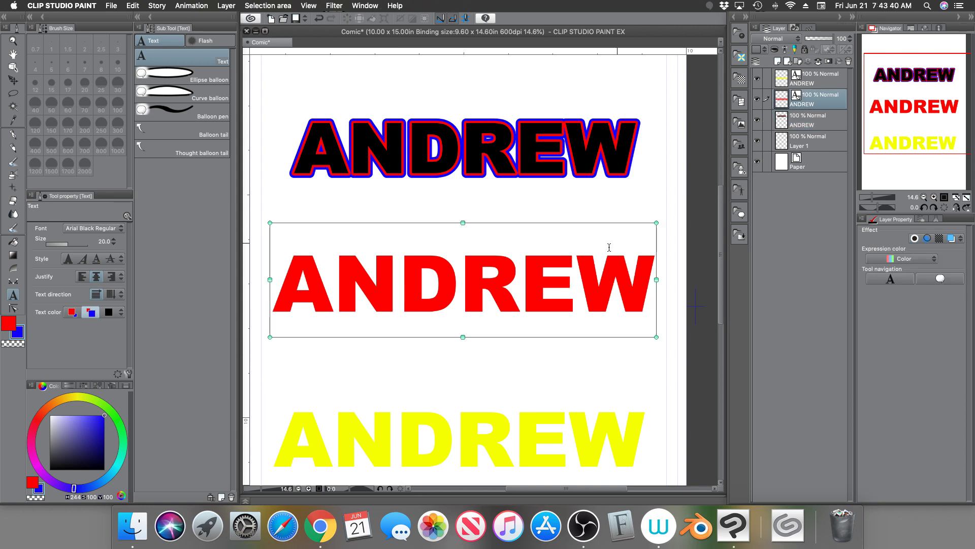
{"action": "left_click", "coordinate": [757, 120]}
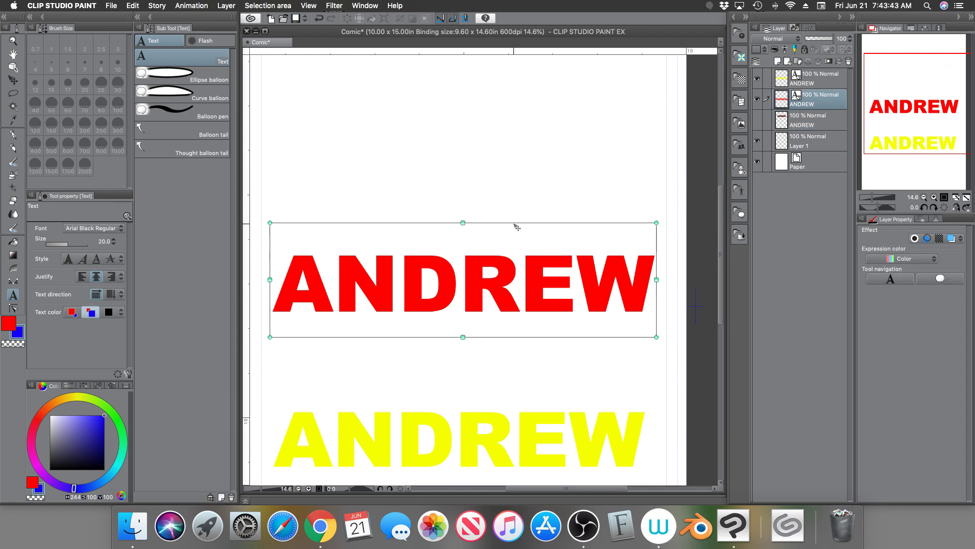
{"action": "left_click_drag", "start_coordinate": [517, 227], "coordinate": [528, 145]}
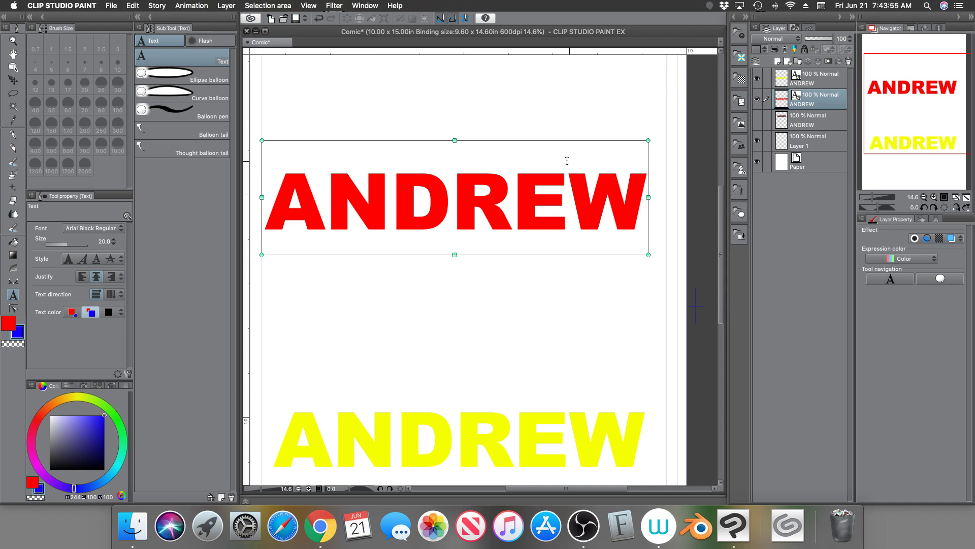
{"action": "left_click", "coordinate": [228, 8]}
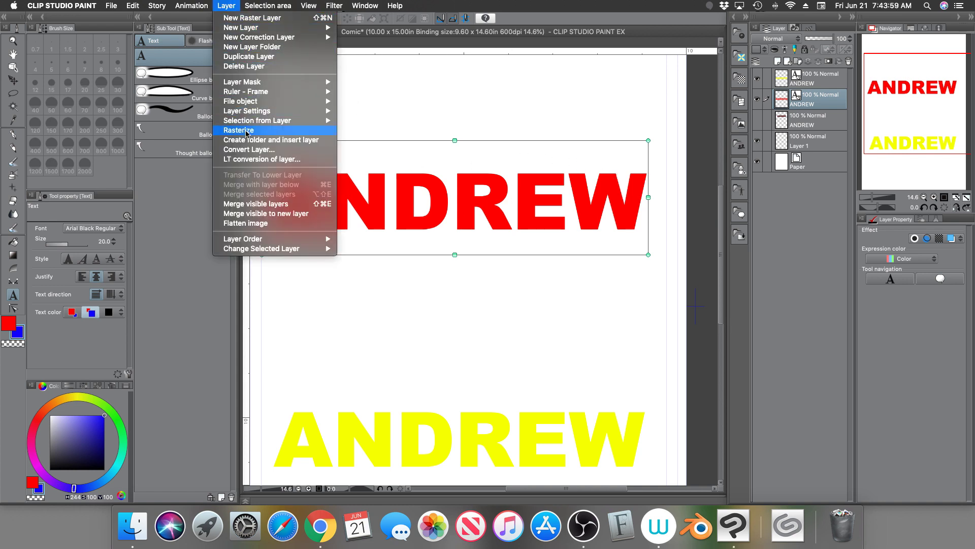
{"action": "left_click", "coordinate": [263, 131]}
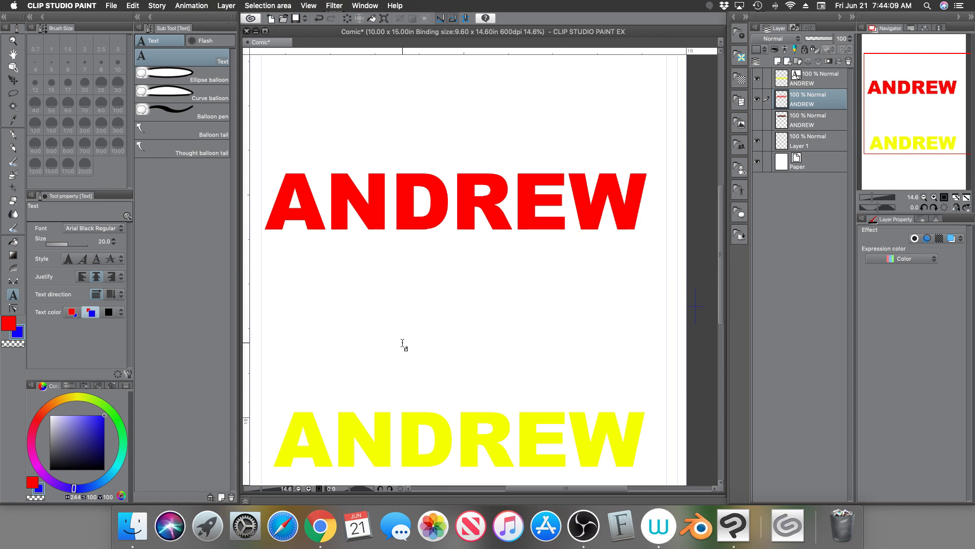
Select all six red ANDREW letters with the colour-based auto select tool
{"action": "left_click", "coordinate": [12, 94]}
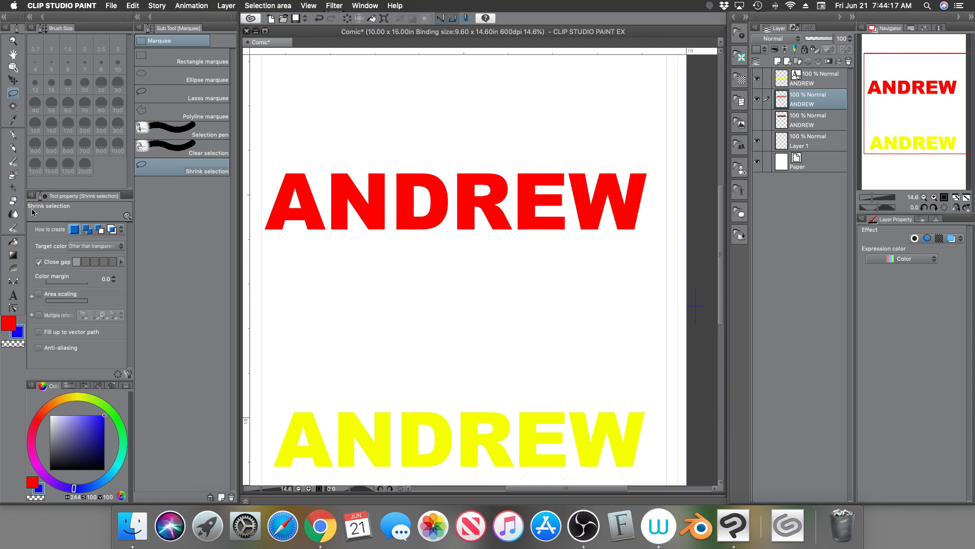
{"action": "left_click", "coordinate": [12, 108]}
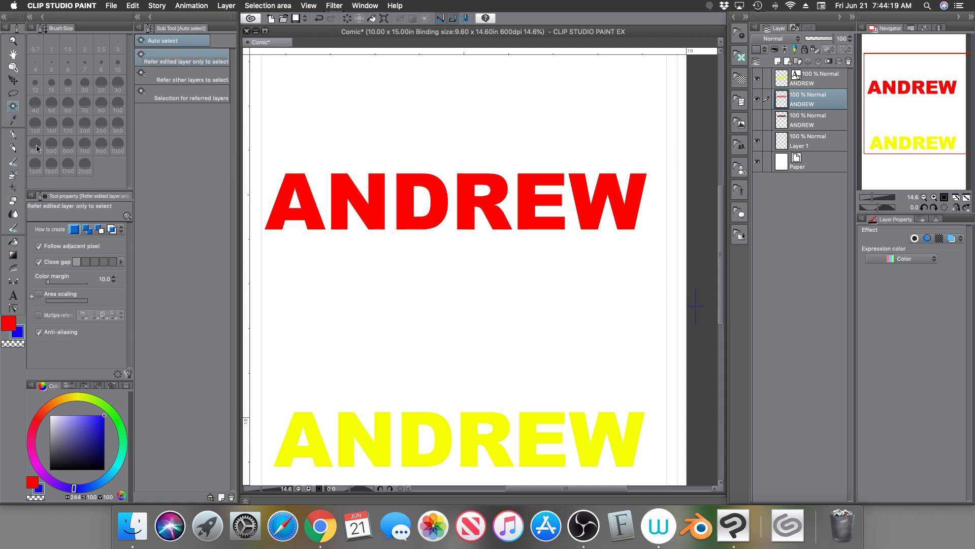
{"action": "left_click", "coordinate": [316, 219]}
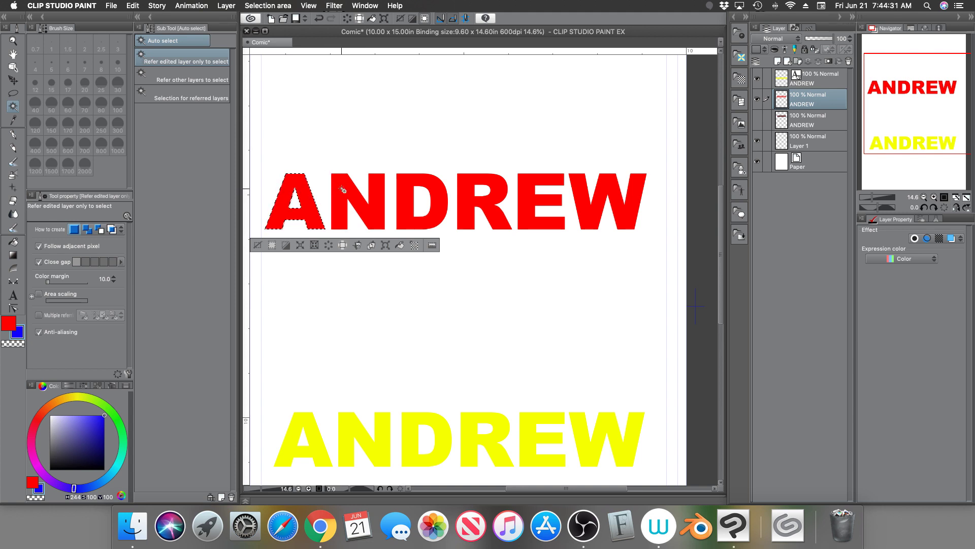
{"action": "left_click", "coordinate": [380, 184], "text": "shift"}
{"action": "left_click", "coordinate": [411, 191], "text": "shift"}
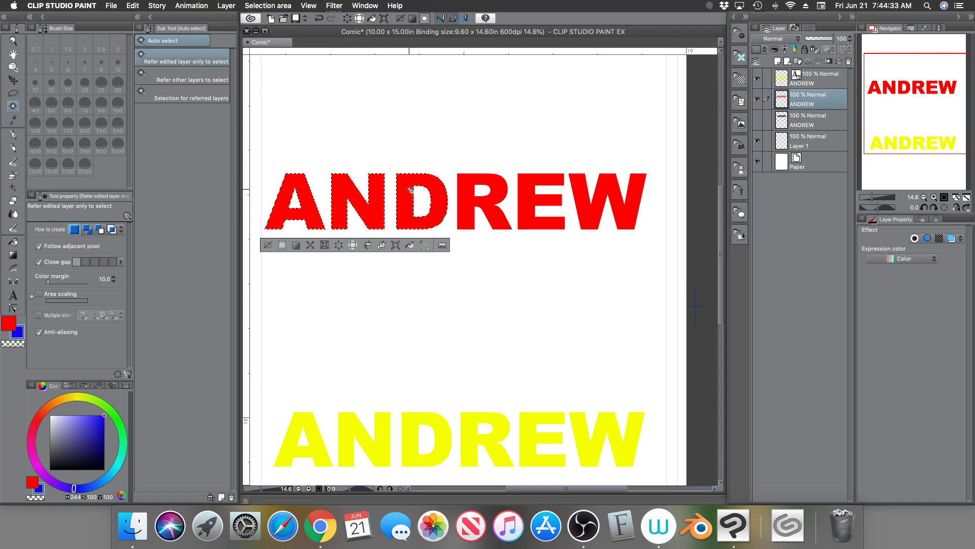
{"action": "left_click", "coordinate": [469, 189], "text": "shift"}
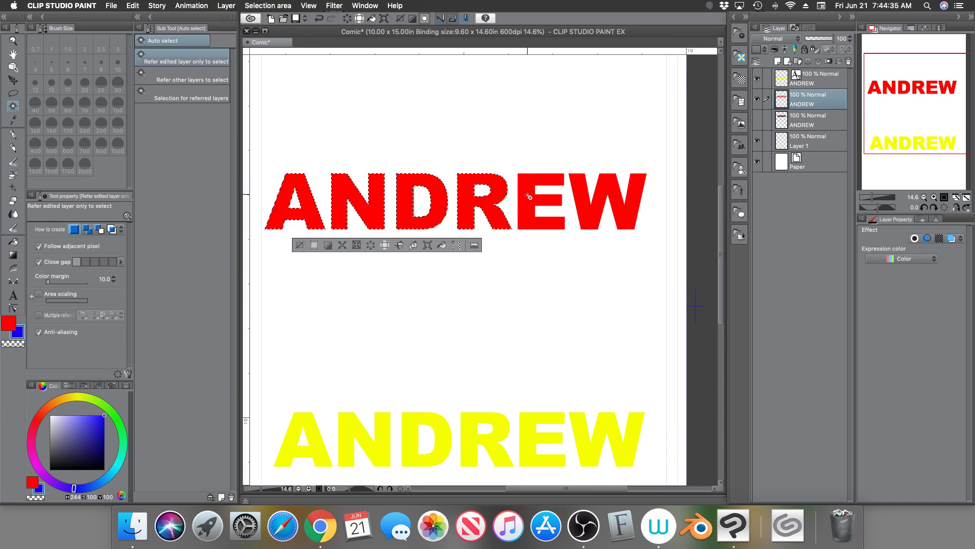
{"action": "left_click", "coordinate": [530, 197], "text": "shift"}
{"action": "left_click", "coordinate": [599, 203], "text": "shift"}
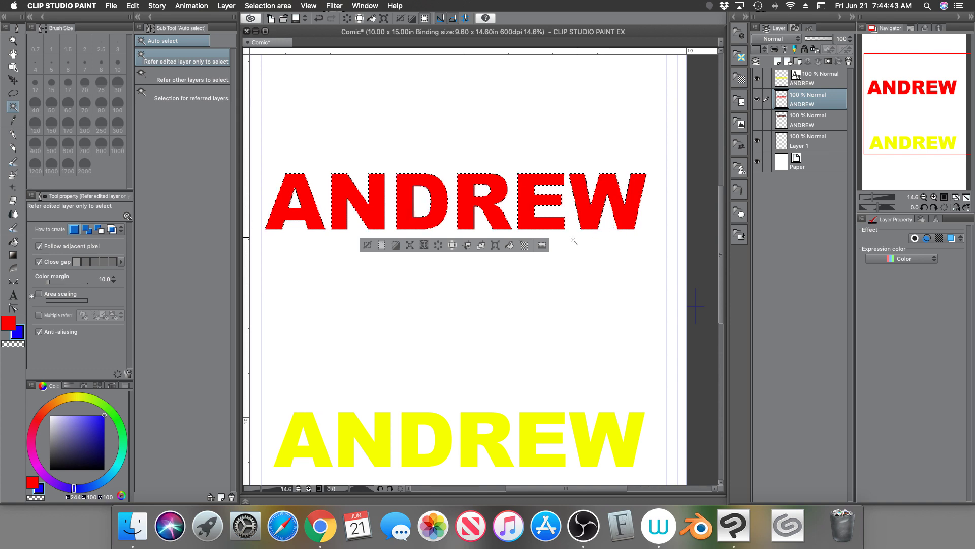
Expand the letter selection outward by 10 px twice
{"action": "left_click", "coordinate": [410, 245]}
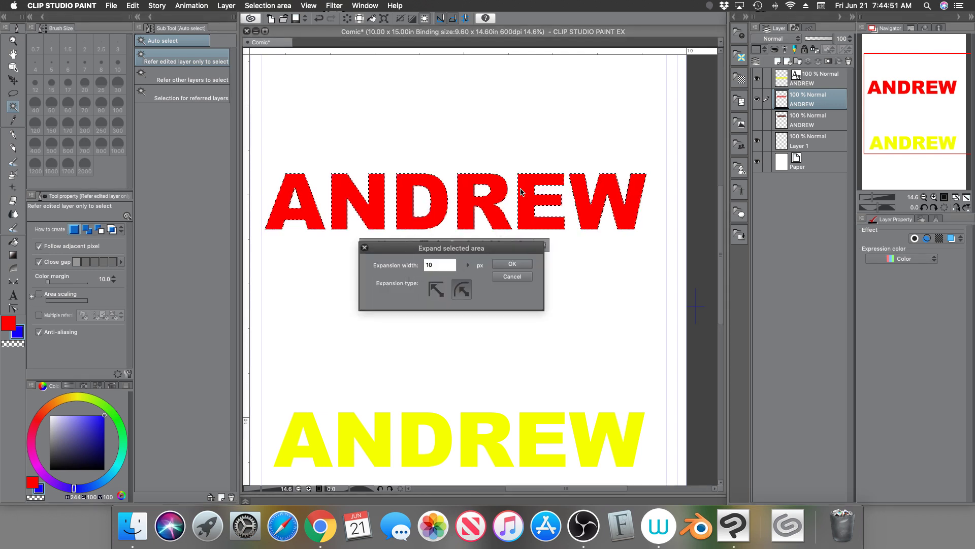
{"action": "left_click", "coordinate": [513, 264]}
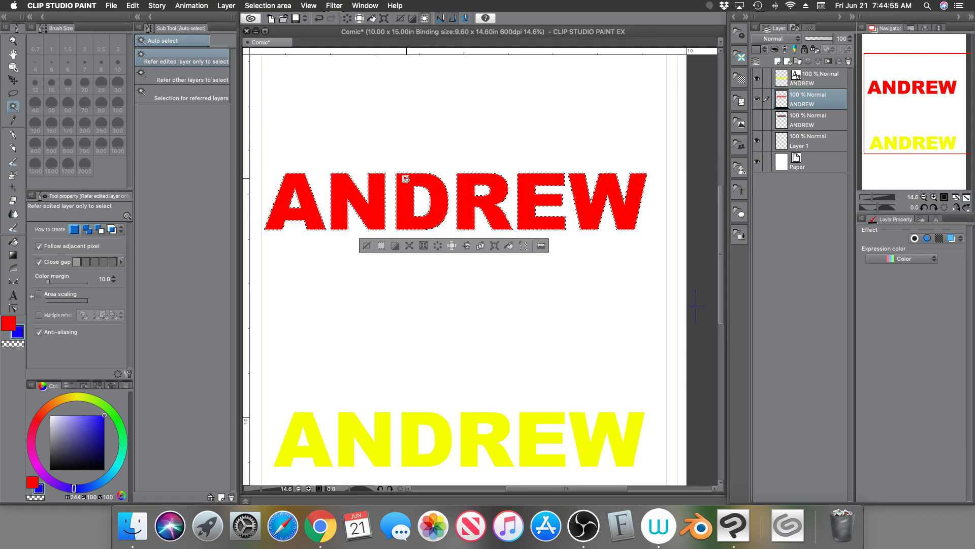
{"action": "left_click", "coordinate": [410, 246]}
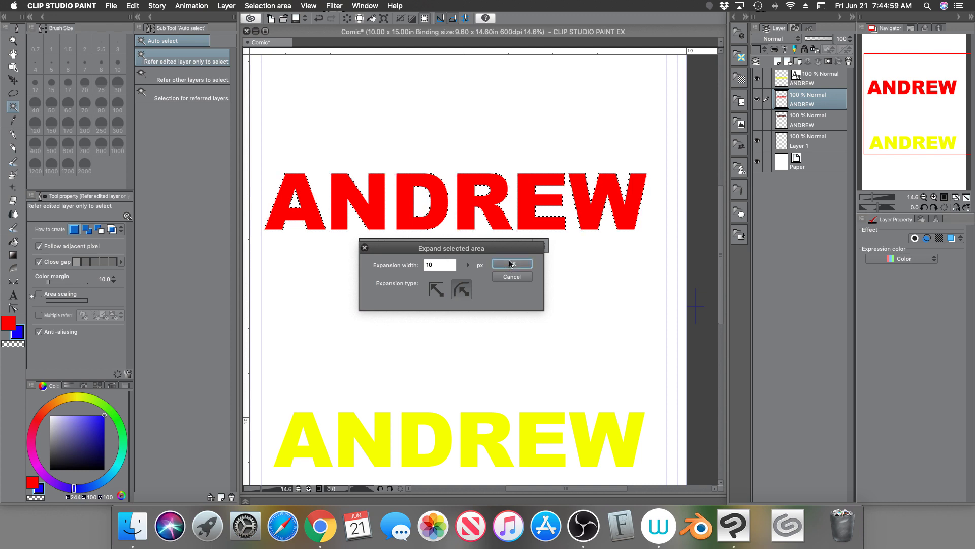
{"action": "left_click", "coordinate": [511, 264]}
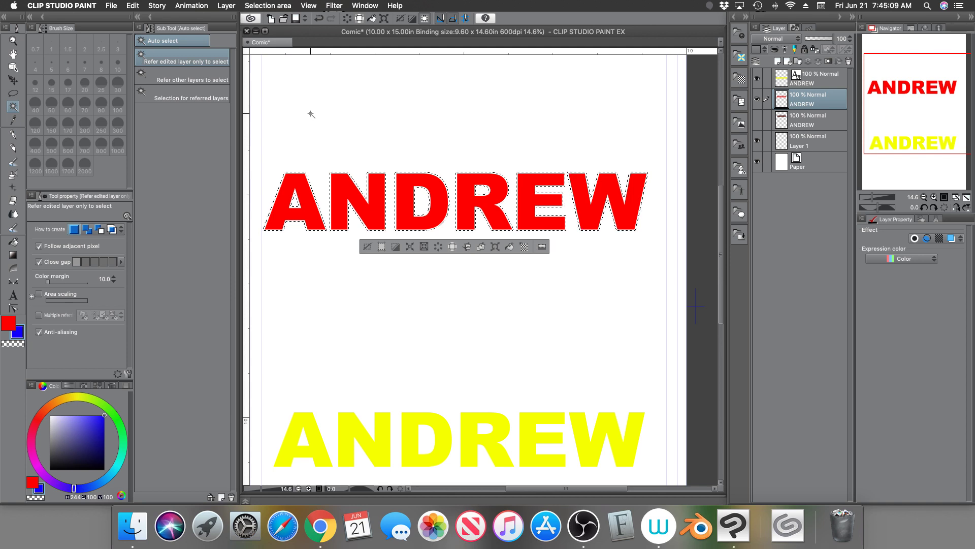
{"action": "left_click", "coordinate": [811, 121]}
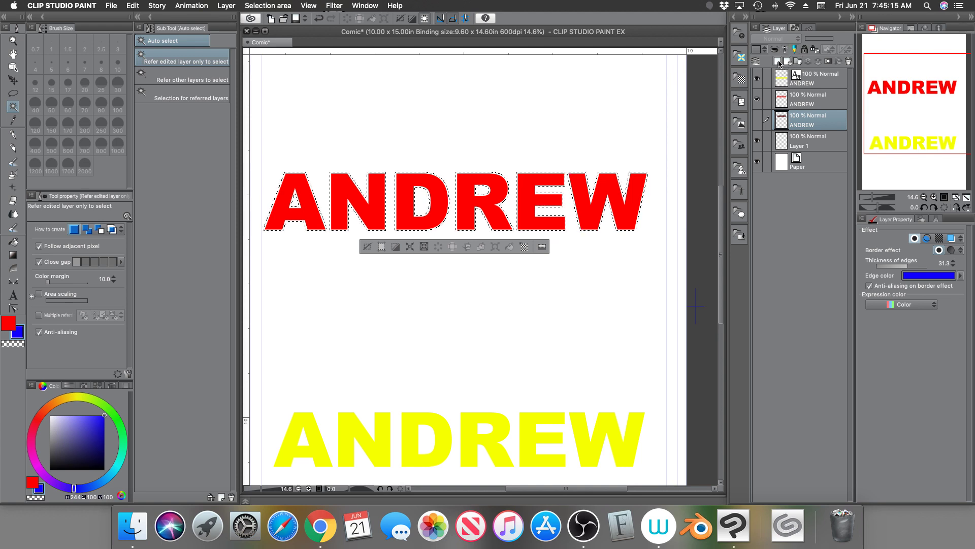
Add Layer 2 below the red ANDREW, hide the yellow ANDREW, and make Layer 2 active
{"action": "left_click", "coordinate": [787, 62]}
{"action": "left_click", "coordinate": [801, 99]}
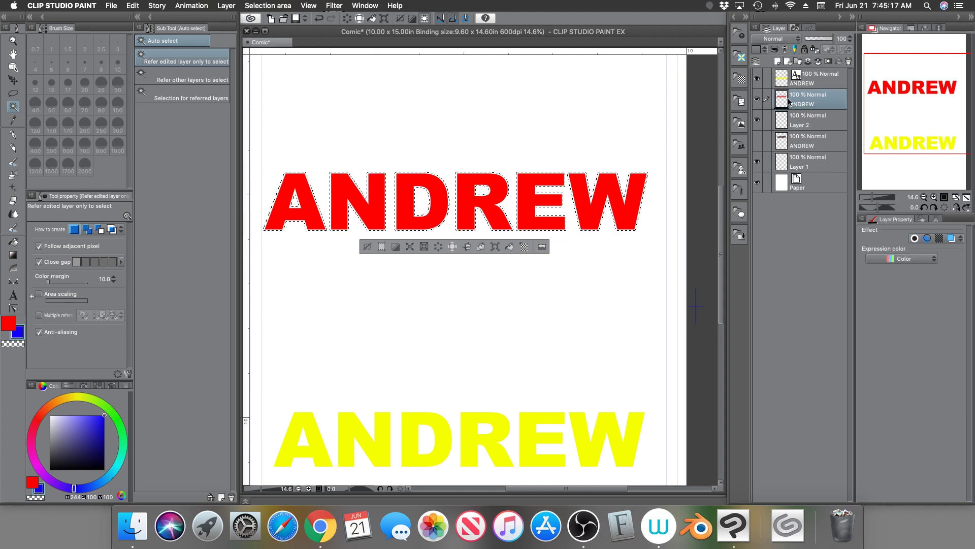
{"action": "left_click", "coordinate": [757, 79]}
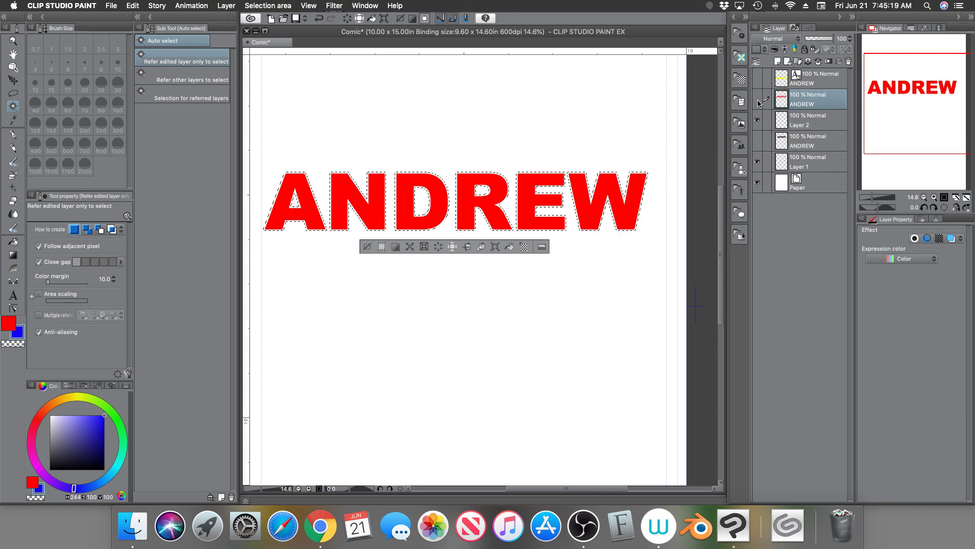
{"action": "left_click", "coordinate": [757, 100]}
{"action": "left_click", "coordinate": [757, 101]}
{"action": "left_click", "coordinate": [805, 121]}
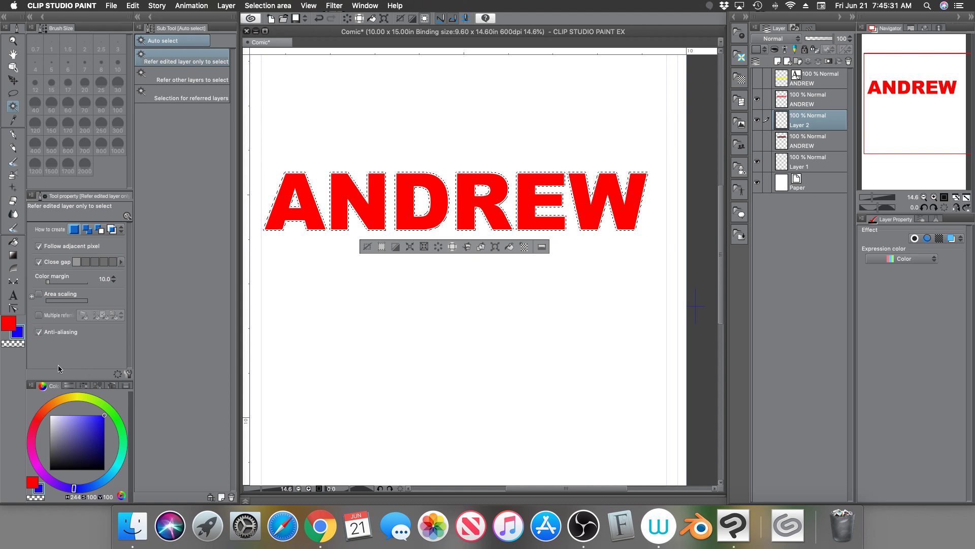
Set a magenta main colour with white secondary and fill the expanded selection
{"action": "left_click", "coordinate": [9, 323]}
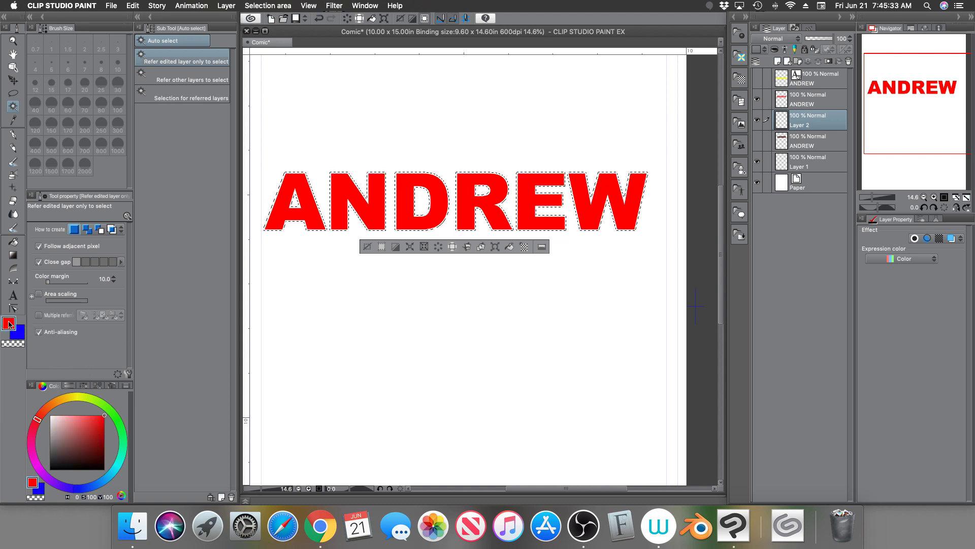
{"action": "left_click", "coordinate": [72, 455]}
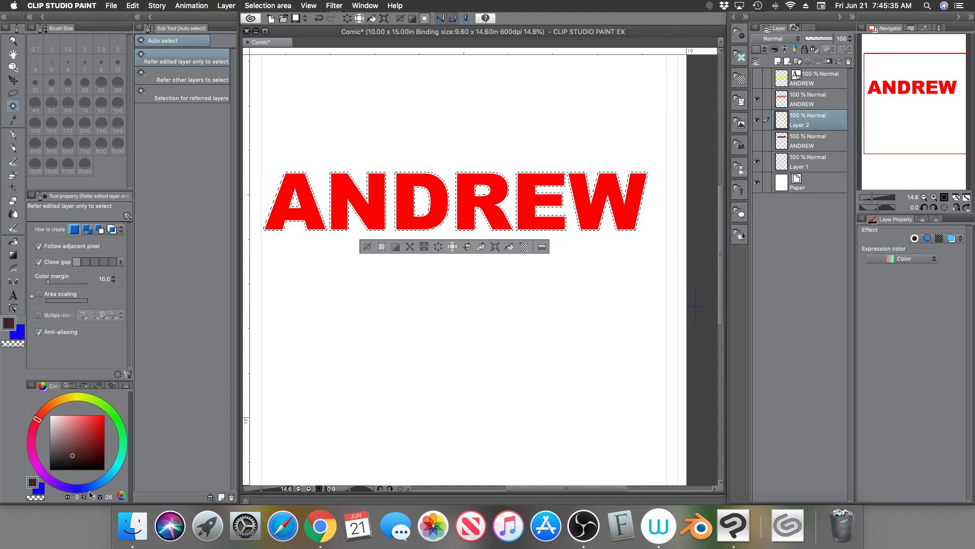
{"action": "left_click_drag", "start_coordinate": [85, 487], "coordinate": [35, 464]}
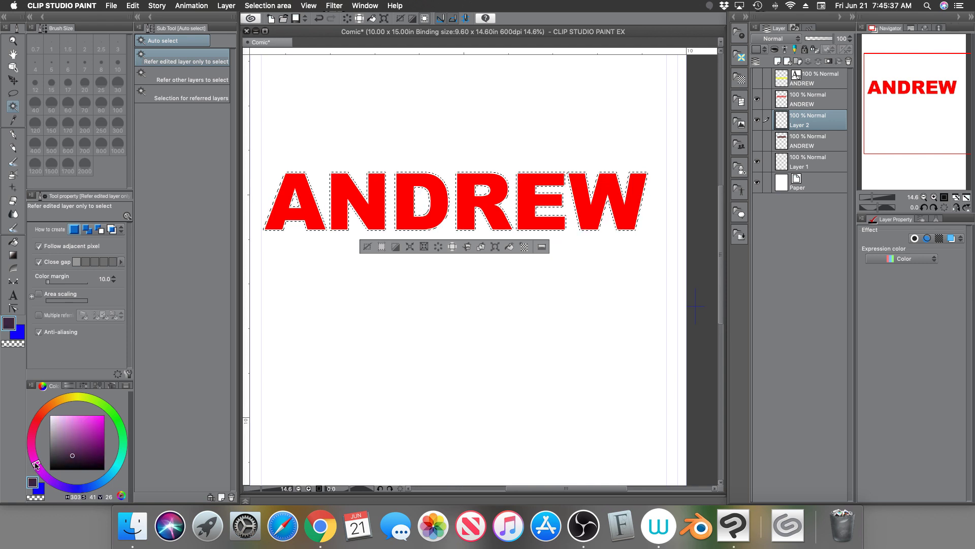
{"action": "left_click_drag", "start_coordinate": [90, 421], "coordinate": [104, 415]}
{"action": "left_click", "coordinate": [21, 335]}
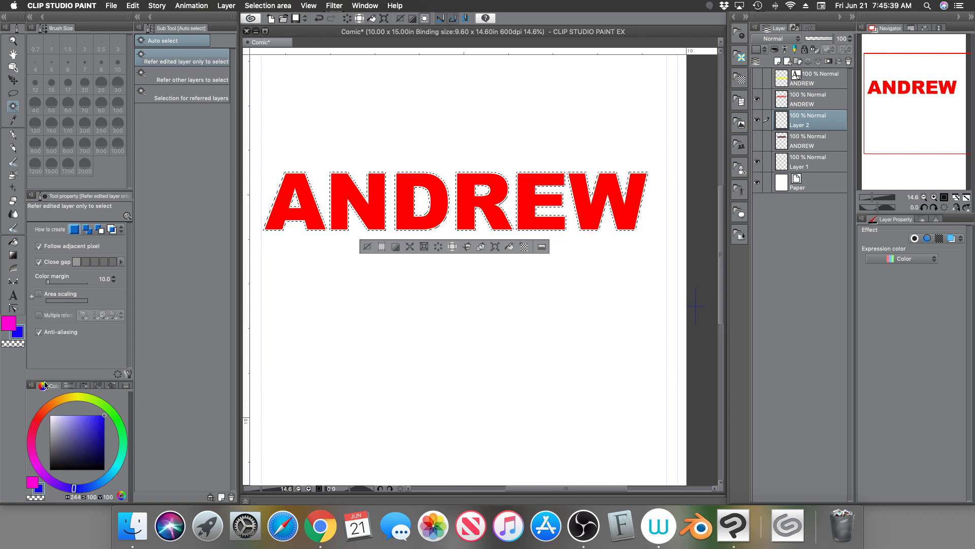
{"action": "left_click", "coordinate": [13, 326]}
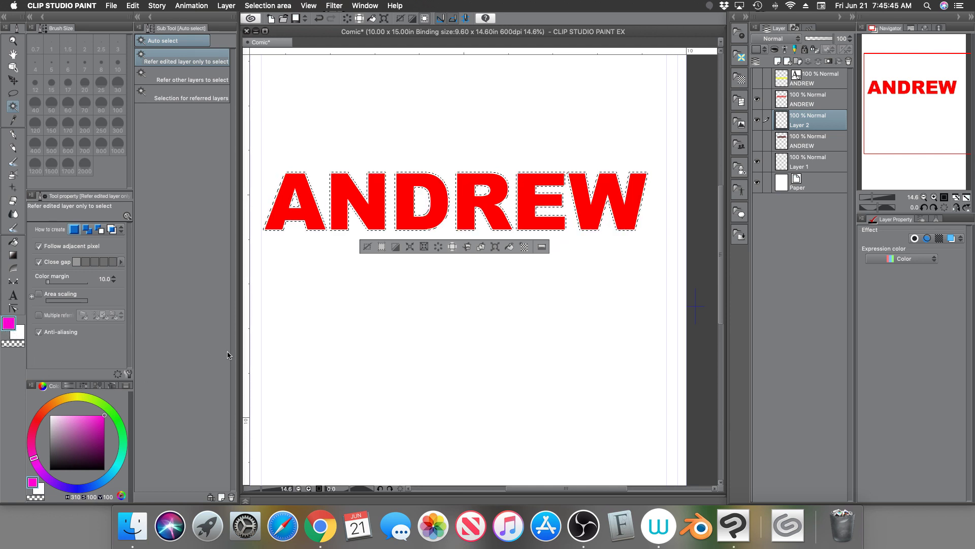
{"action": "left_click", "coordinate": [510, 247]}
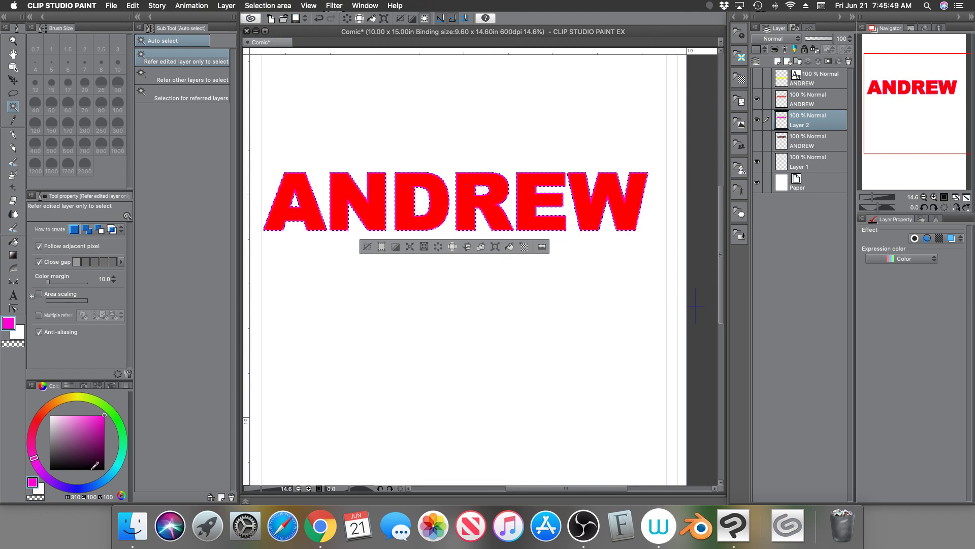
Refill the selection with blue instead of magenta, then deselect
{"action": "left_click", "coordinate": [114, 468]}
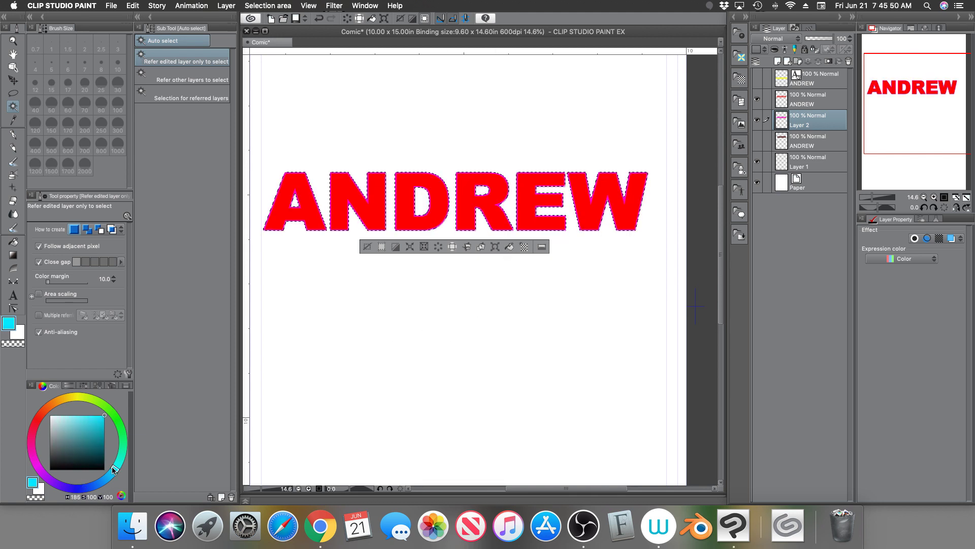
{"action": "left_click", "coordinate": [78, 488]}
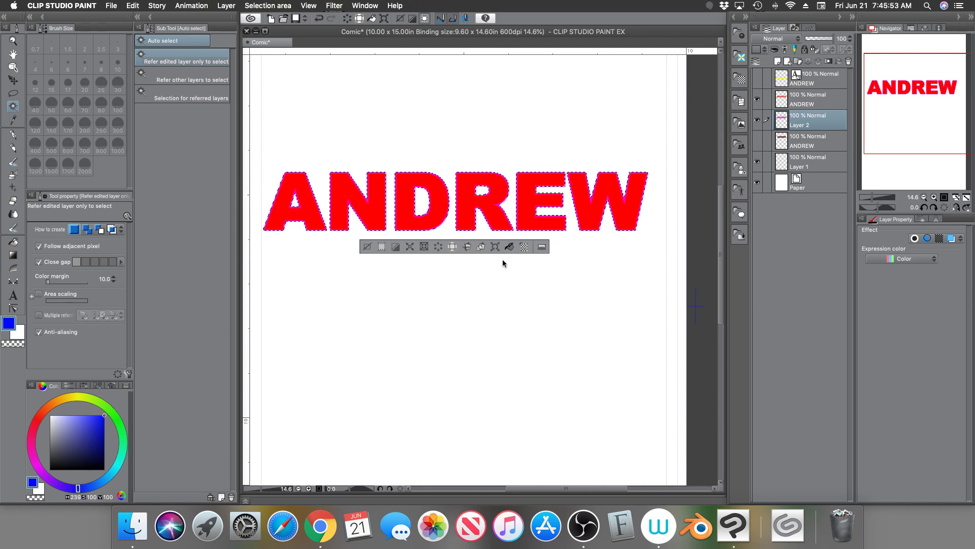
{"action": "left_click", "coordinate": [509, 247]}
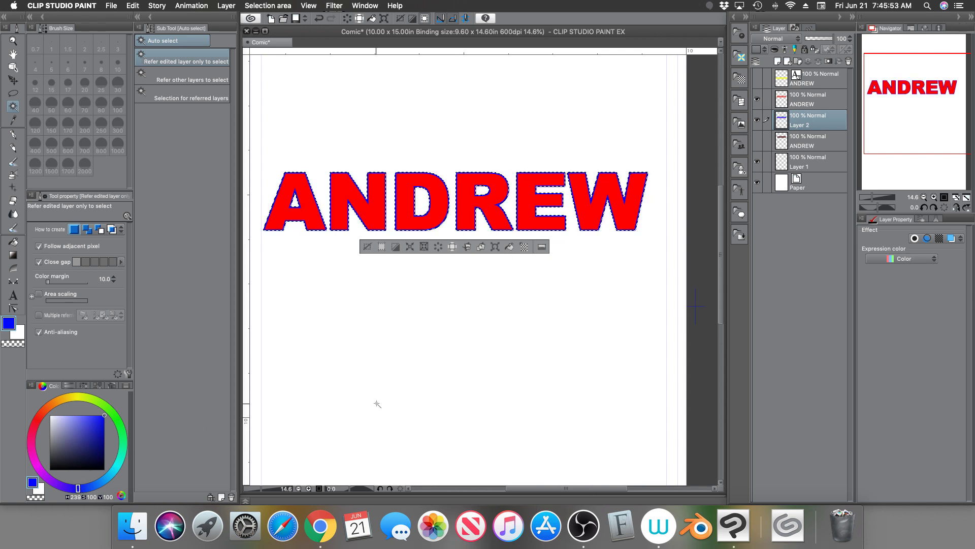
{"action": "left_click", "coordinate": [367, 247]}
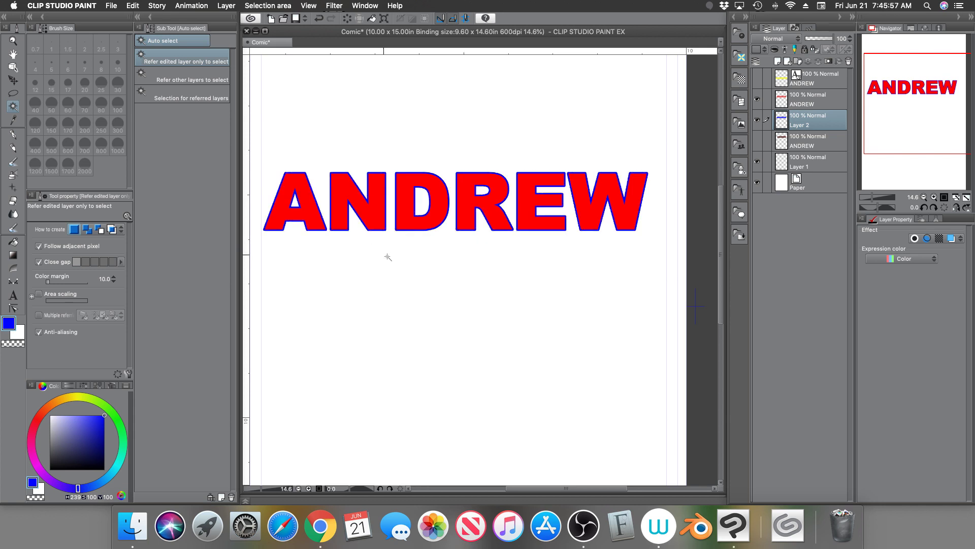
Toggle the red ANDREW off and on and zoom in to inspect the blue outline
{"action": "left_click", "coordinate": [757, 100]}
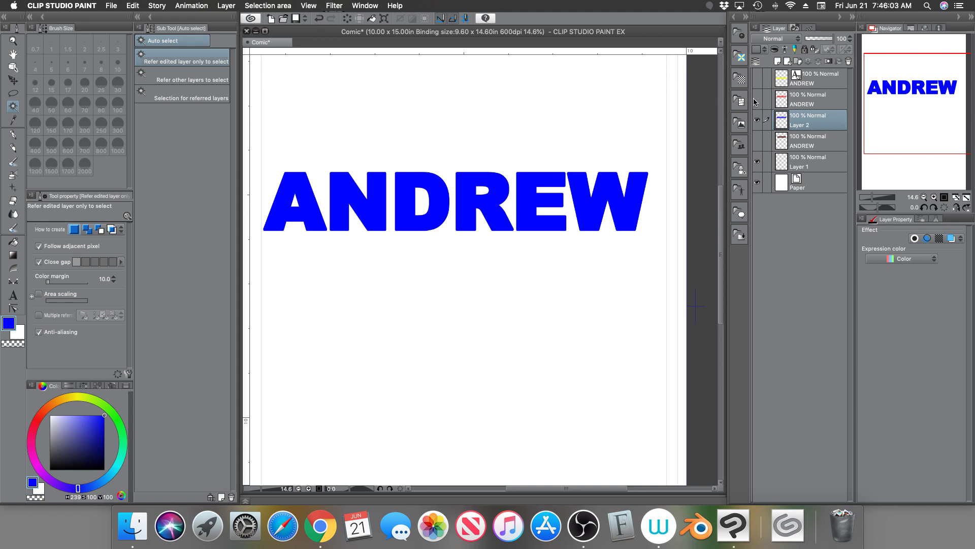
{"action": "left_click", "coordinate": [758, 100]}
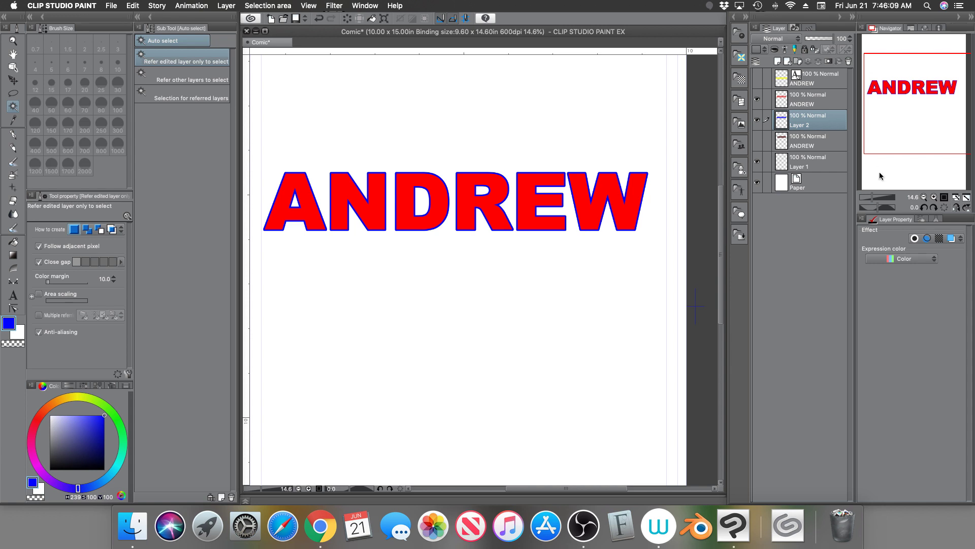
{"action": "left_click", "coordinate": [871, 197]}
{"action": "left_click_drag", "start_coordinate": [922, 116], "coordinate": [899, 96]}
{"action": "left_click_drag", "start_coordinate": [879, 195], "coordinate": [874, 197]}
{"action": "left_click_drag", "start_coordinate": [904, 137], "coordinate": [908, 137]}
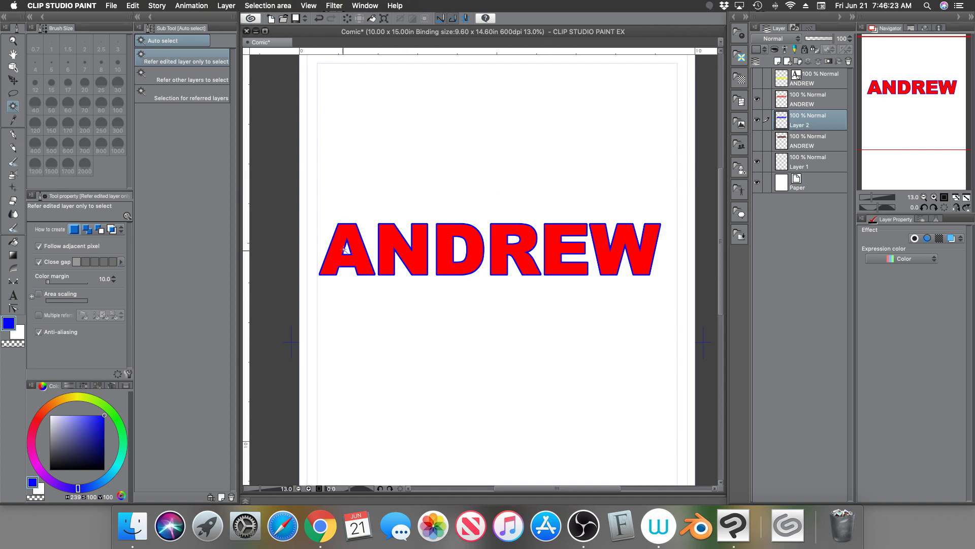
Auto-select all six ANDREW letters A, N, D, R, E and W
{"action": "left_click", "coordinate": [404, 252]}
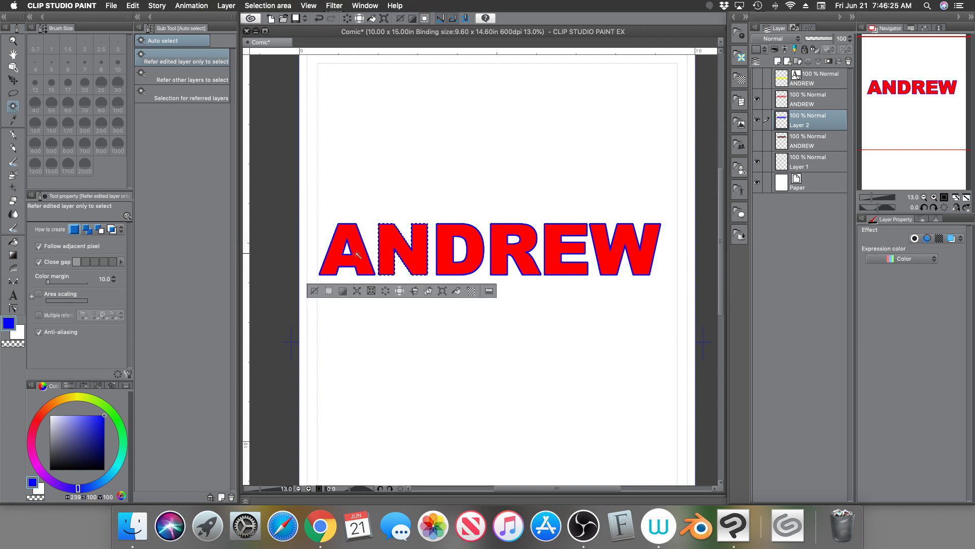
{"action": "left_click", "coordinate": [358, 254]}
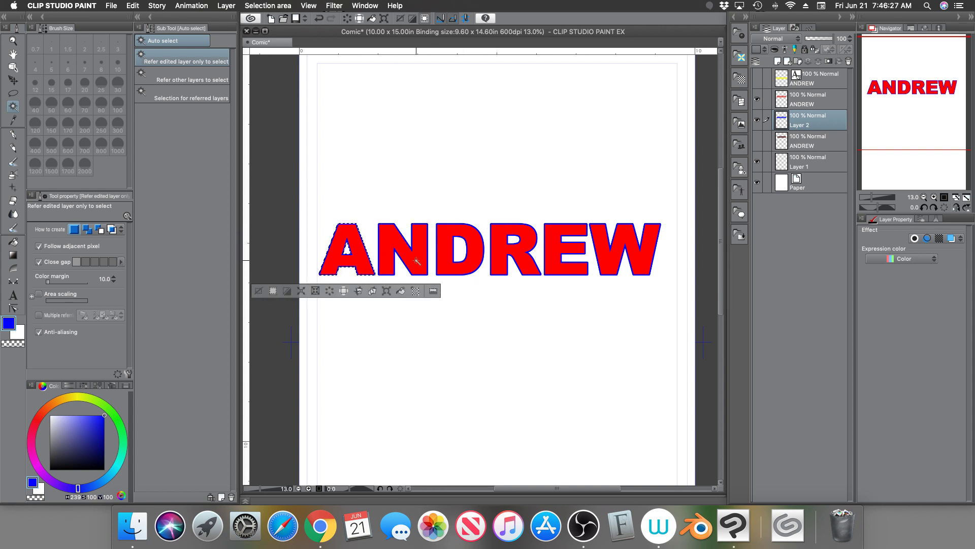
{"action": "left_click", "coordinate": [421, 266], "text": "shift"}
{"action": "left_click", "coordinate": [459, 260], "text": "shift"}
{"action": "left_click", "coordinate": [509, 257], "text": "shift"}
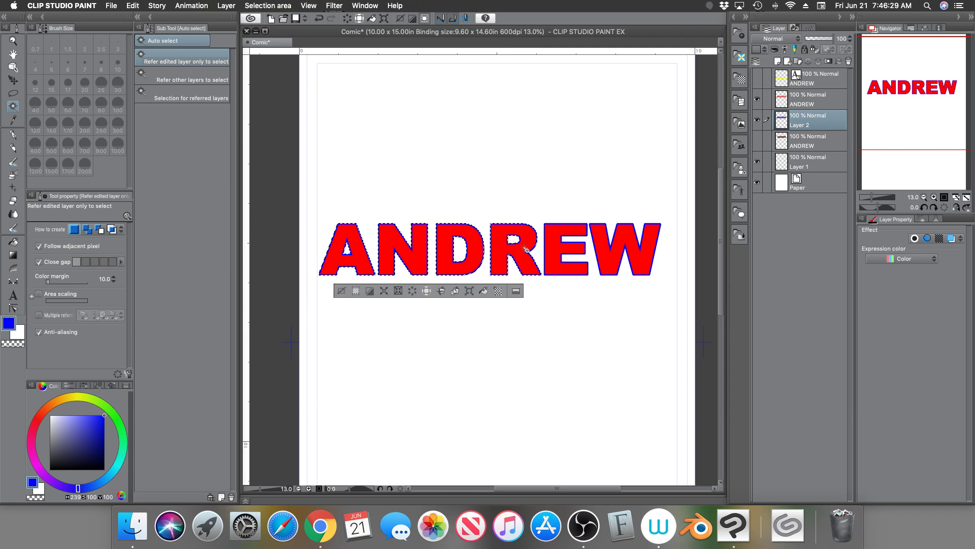
{"action": "left_click", "coordinate": [554, 255], "text": "shift"}
{"action": "left_click", "coordinate": [626, 249], "text": "shift"}
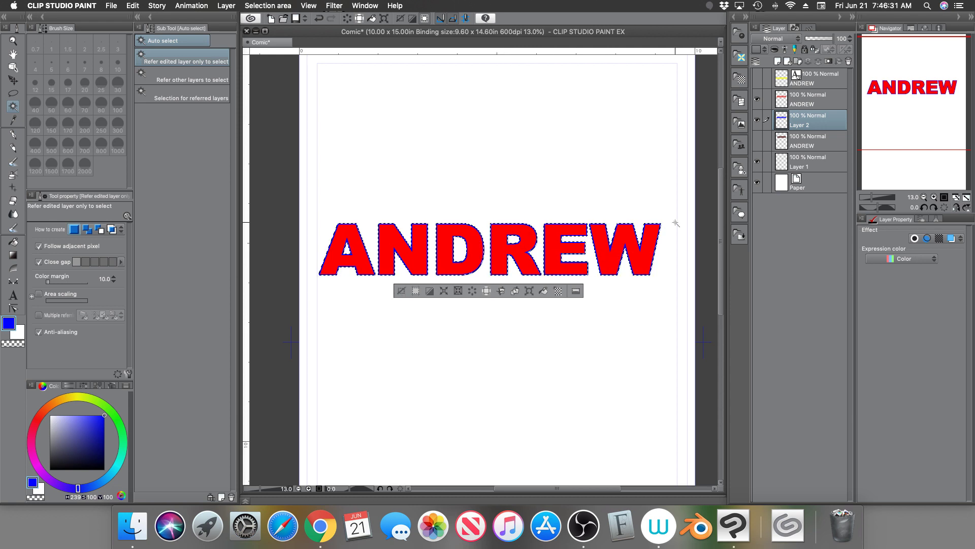
Expand the selection by 2 px and add a new empty layer above ANDREW
{"action": "left_click", "coordinate": [444, 291]}
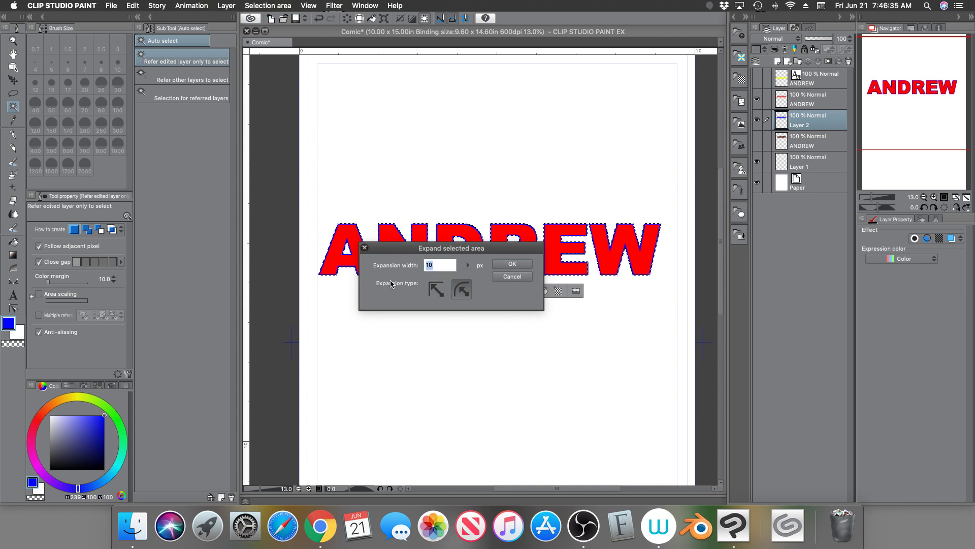
{"action": "type", "text": "2"}
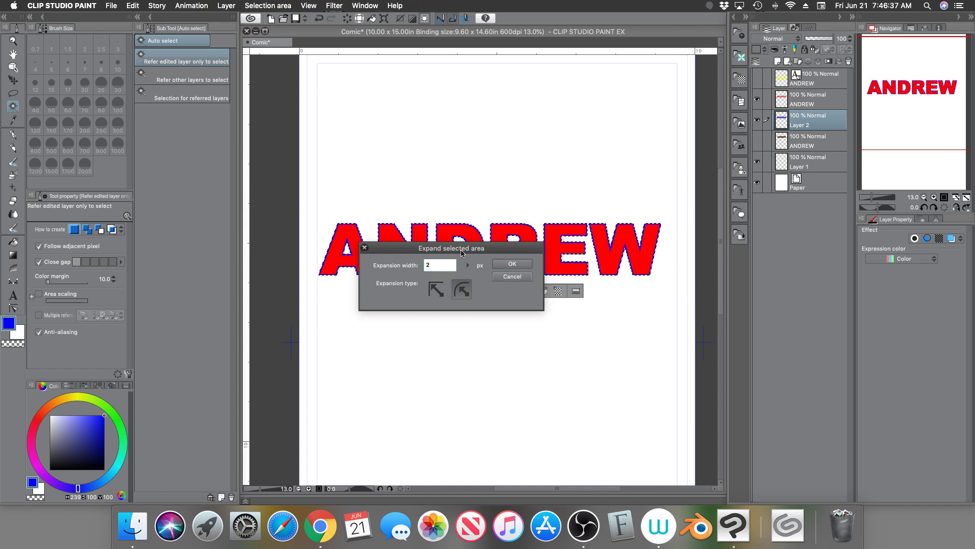
{"action": "key", "text": "Return"}
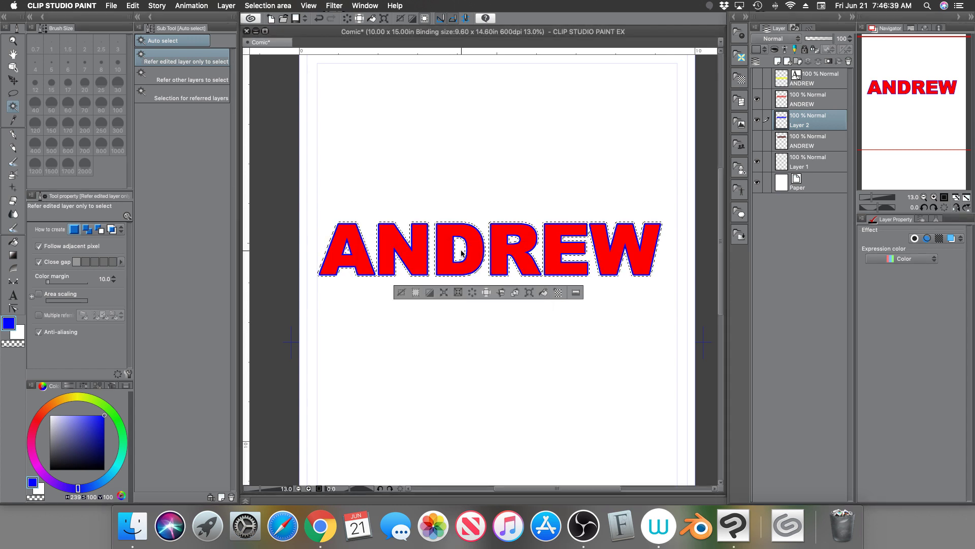
{"action": "left_click", "coordinate": [798, 143]}
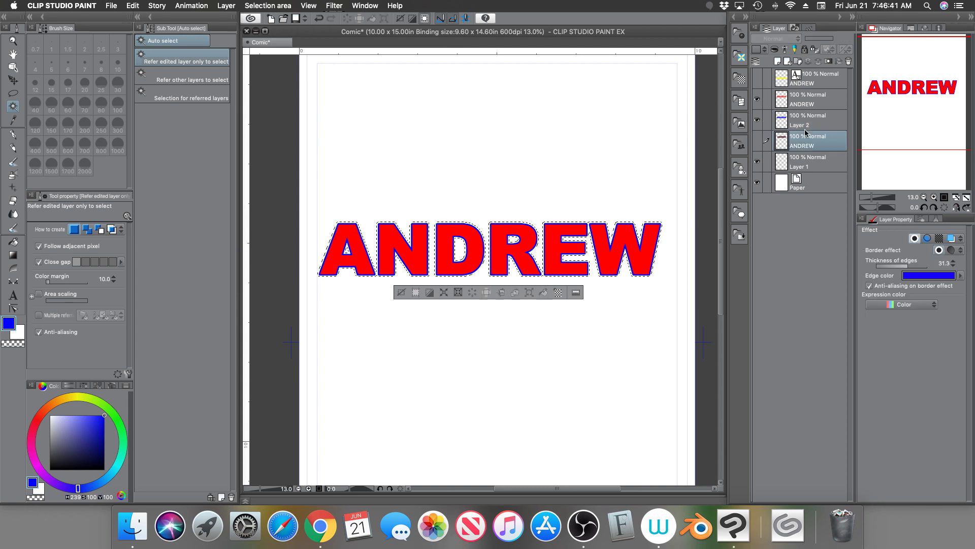
{"action": "left_click", "coordinate": [777, 61]}
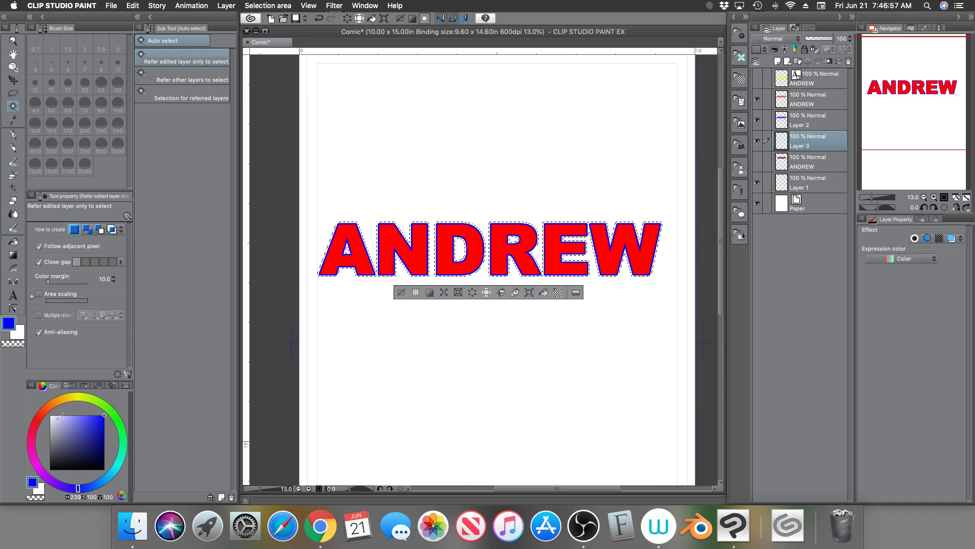
Fill the expanded letter selection with red on Layer 3, then deselect
{"action": "left_click", "coordinate": [37, 421]}
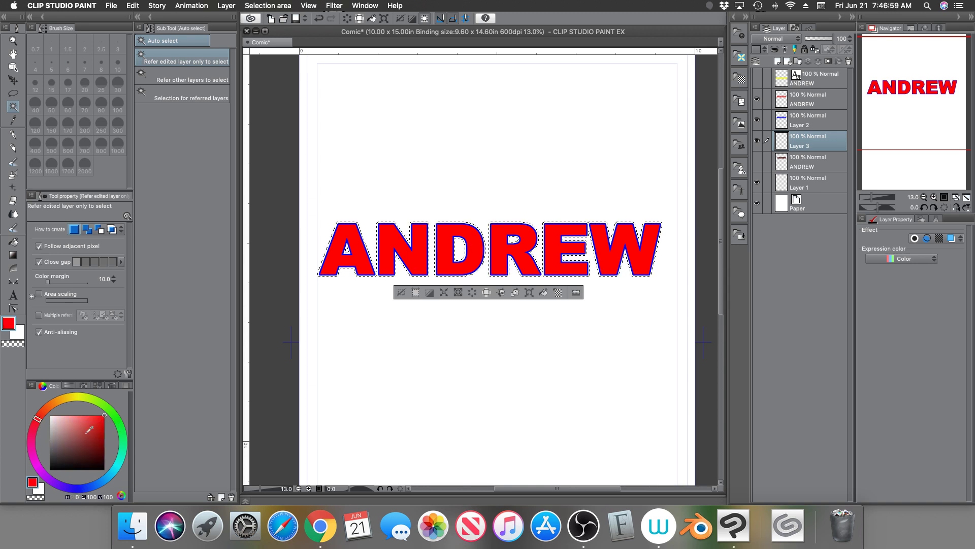
{"action": "left_click", "coordinate": [543, 293]}
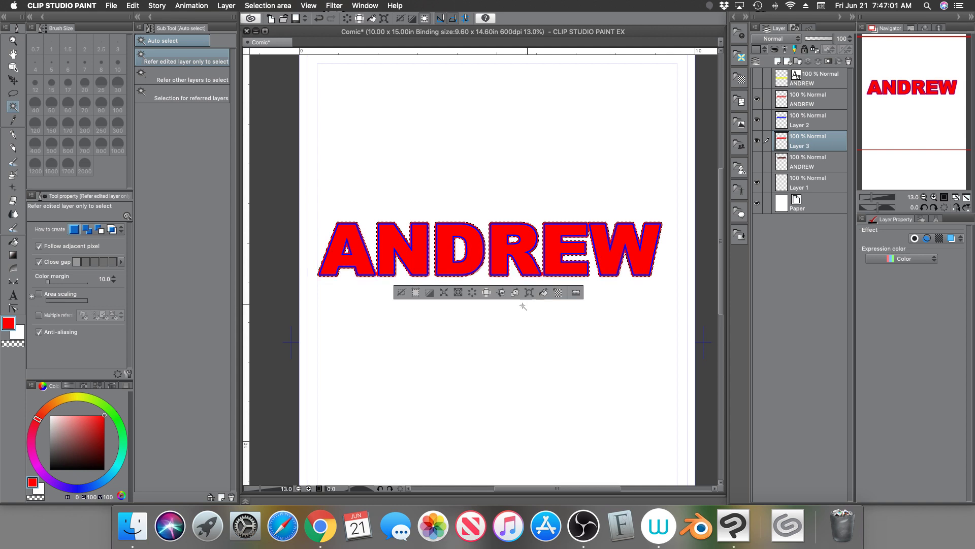
{"action": "left_click", "coordinate": [402, 293]}
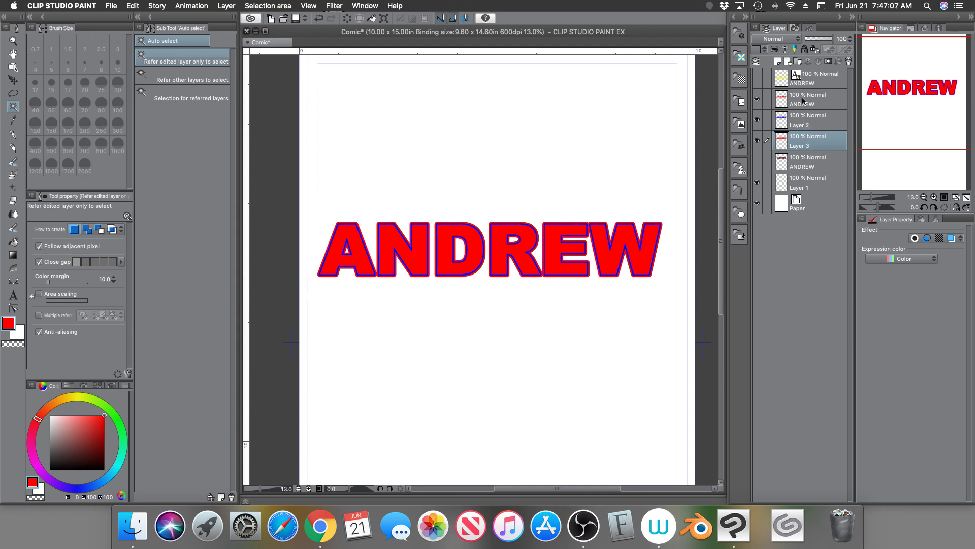
Toggle ANDREW, Layer 2 and Layer 3 visibility to compare the outline widths
{"action": "left_click", "coordinate": [757, 100]}
{"action": "left_click", "coordinate": [758, 120]}
{"action": "left_click", "coordinate": [757, 121]}
{"action": "left_click", "coordinate": [757, 141]}
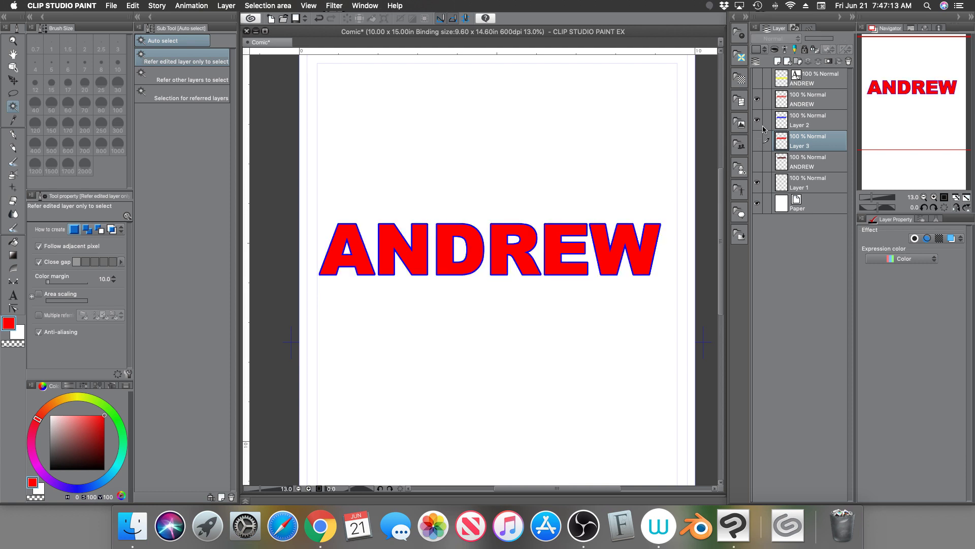
{"action": "left_click", "coordinate": [757, 141]}
{"action": "left_click", "coordinate": [758, 100]}
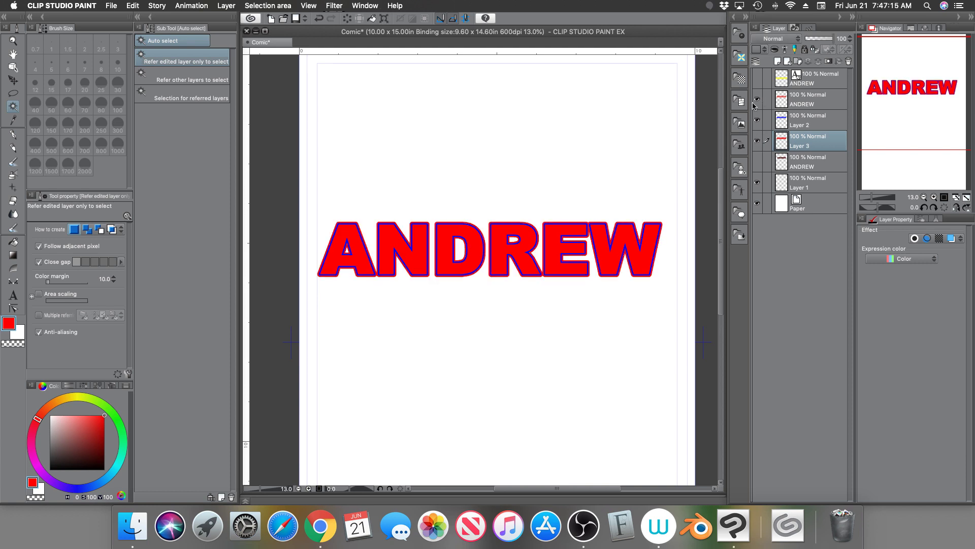
{"action": "left_click", "coordinate": [757, 121]}
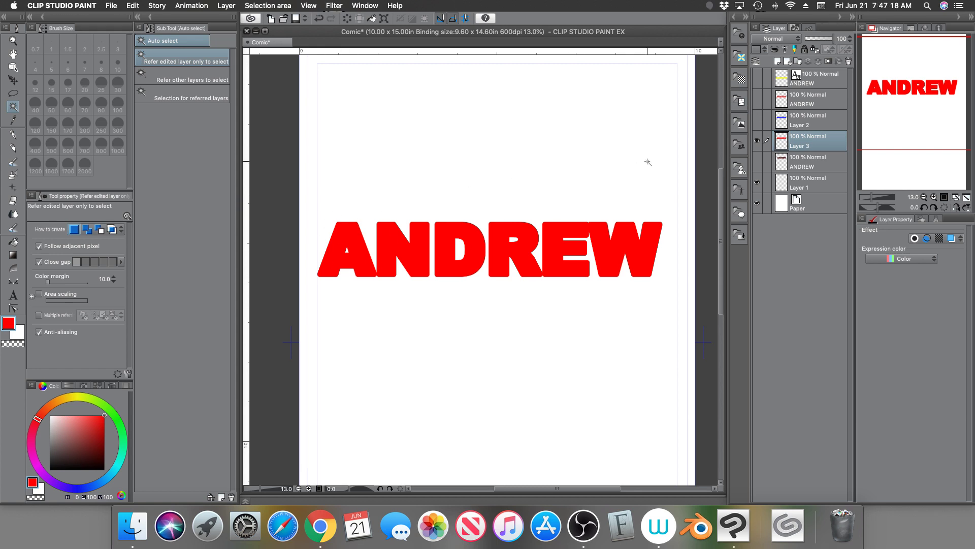
{"action": "left_click", "coordinate": [758, 120]}
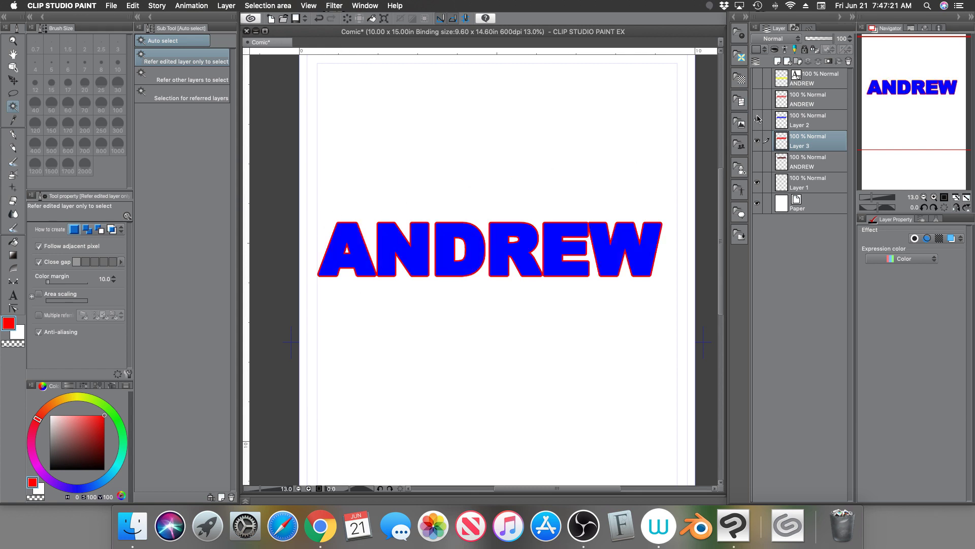
{"action": "left_click", "coordinate": [758, 100]}
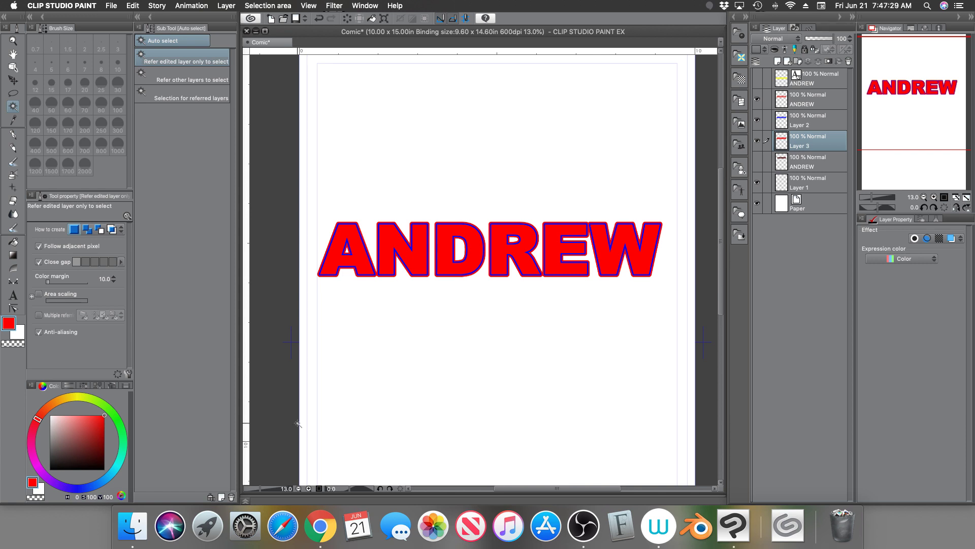
Select the ANDREW layer, hide Layers 2 and 3, and auto-select all six letters
{"action": "left_click", "coordinate": [798, 98]}
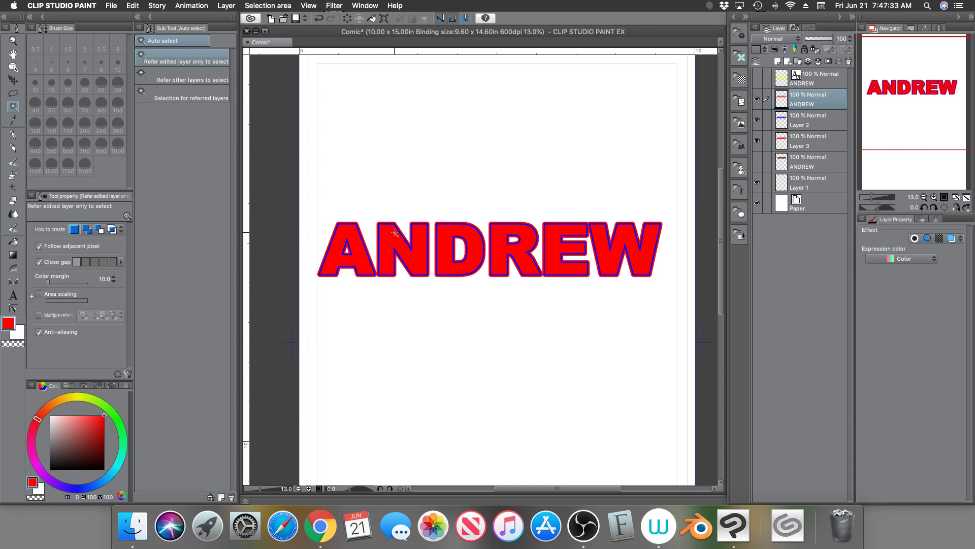
{"action": "left_click", "coordinate": [759, 123]}
{"action": "left_click", "coordinate": [757, 141]}
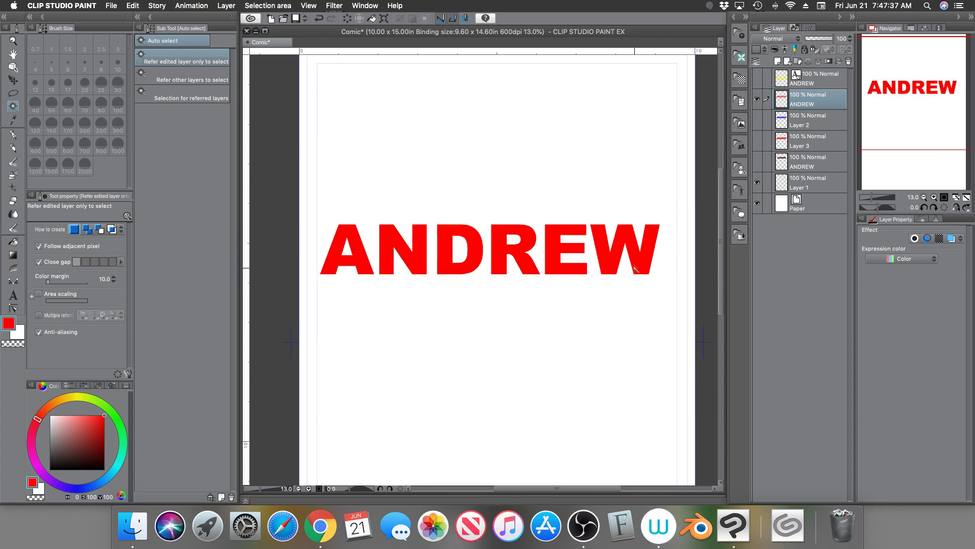
{"action": "left_click", "coordinate": [356, 261]}
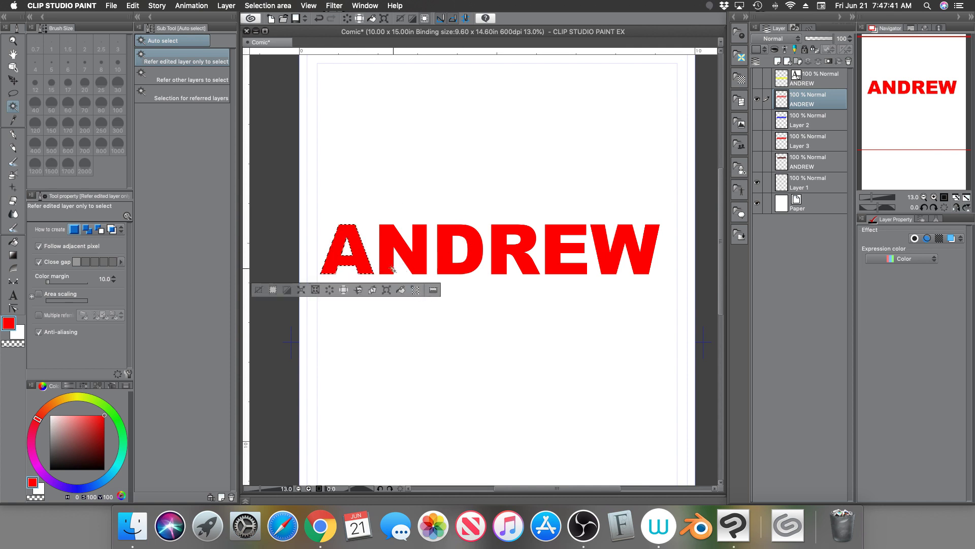
{"action": "left_click", "coordinate": [395, 235], "text": "shift"}
{"action": "left_click", "coordinate": [446, 248], "text": "shift"}
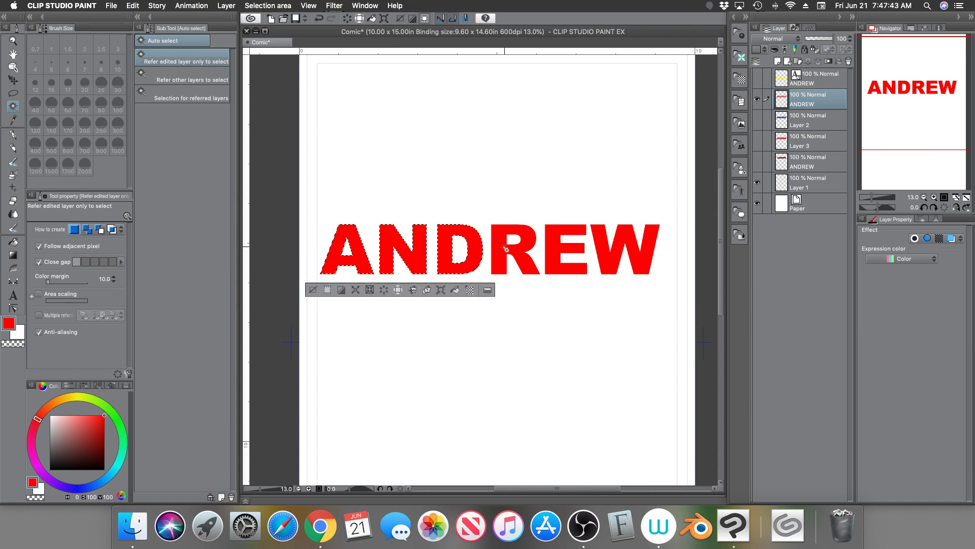
{"action": "left_click", "coordinate": [504, 249], "text": "shift"}
{"action": "left_click", "coordinate": [565, 244], "text": "shift"}
{"action": "left_click", "coordinate": [610, 257], "text": "shift"}
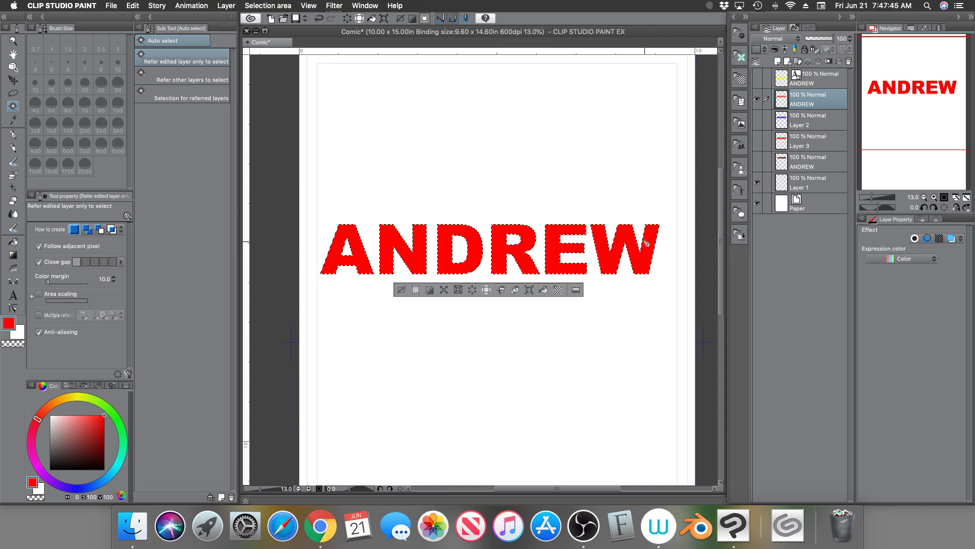
Shrink the letter selection by 10 px twice and add a new layer above ANDREW
{"action": "left_click", "coordinate": [457, 290]}
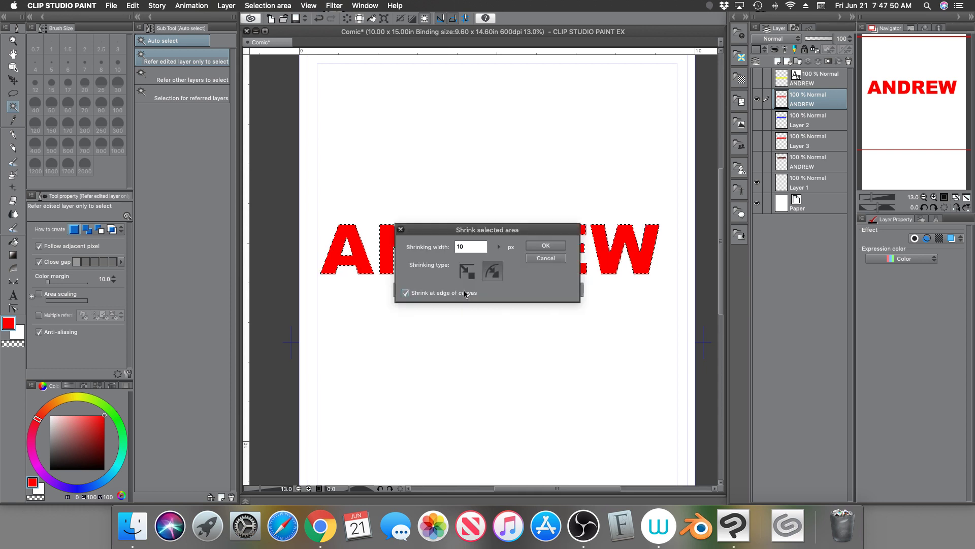
{"action": "left_click", "coordinate": [545, 246]}
{"action": "left_click", "coordinate": [459, 291]}
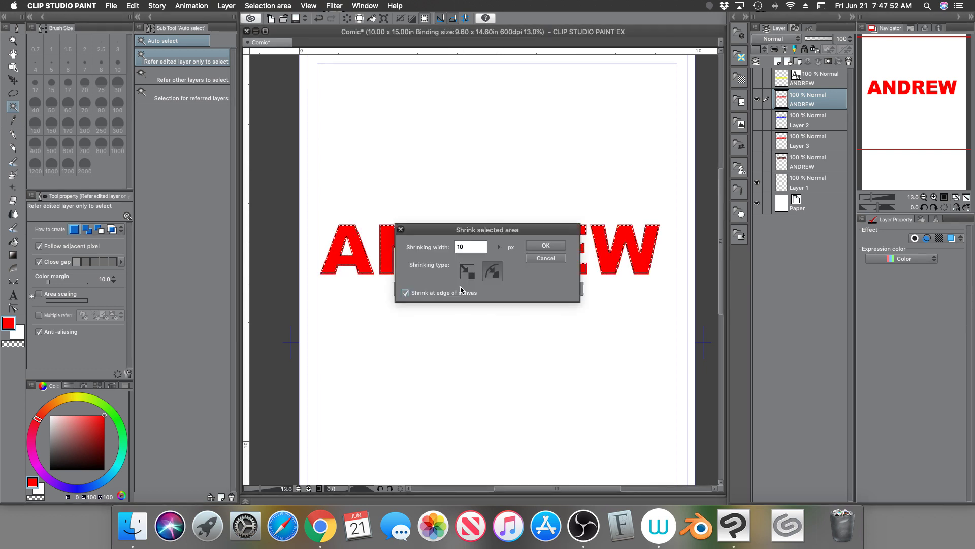
{"action": "left_click", "coordinate": [544, 246]}
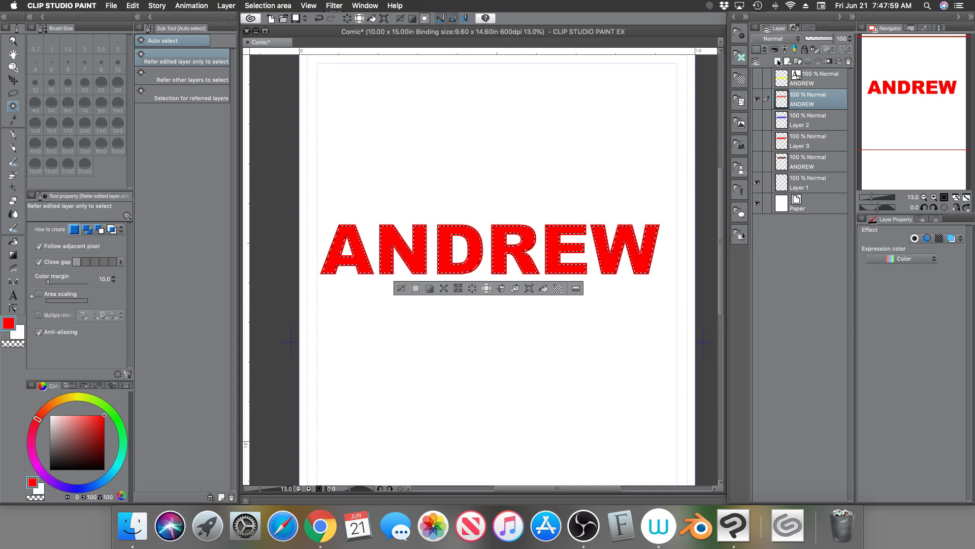
{"action": "left_click", "coordinate": [778, 61]}
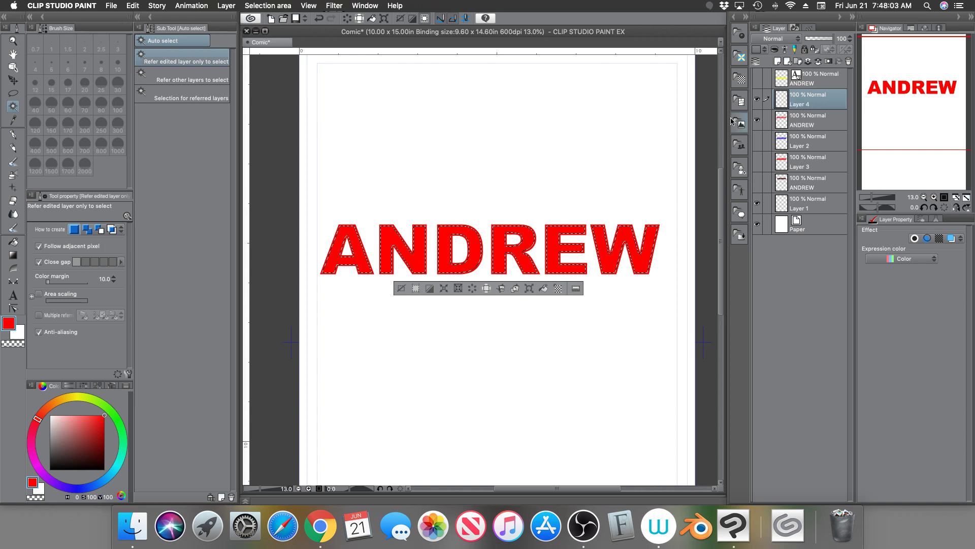
Fill the shrunken selection black on Layer 4, deselect, and show Layers 2 and 3 again
{"action": "left_click_drag", "start_coordinate": [68, 459], "coordinate": [50, 470]}
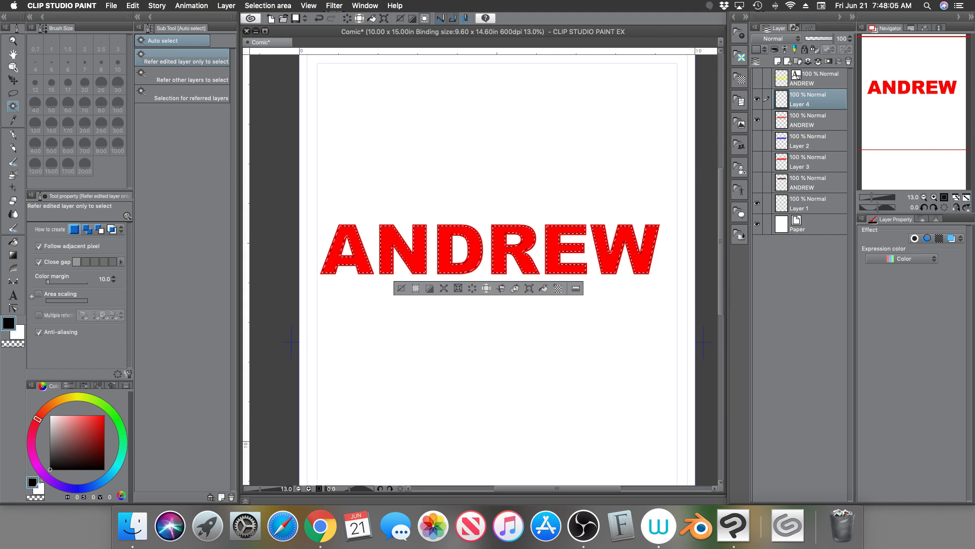
{"action": "left_click", "coordinate": [543, 288]}
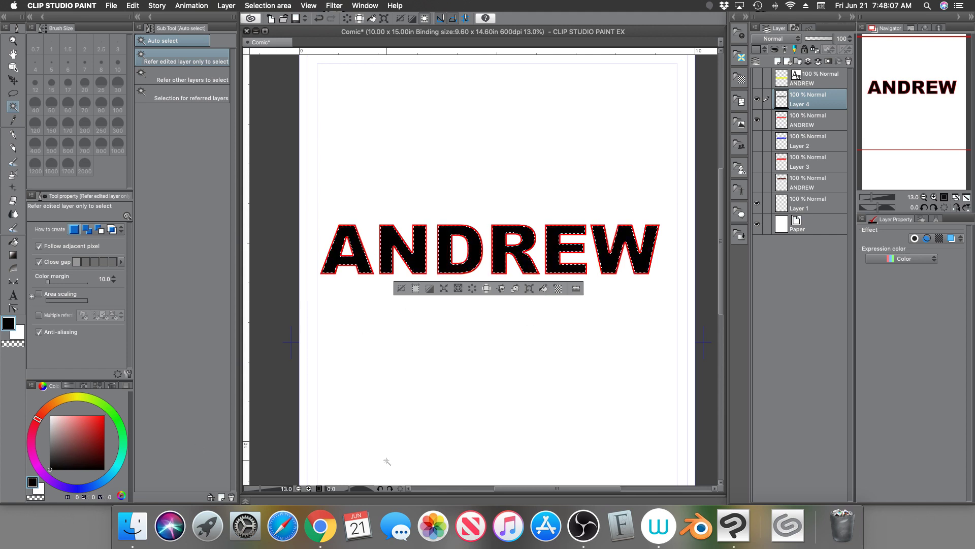
{"action": "left_click", "coordinate": [401, 289]}
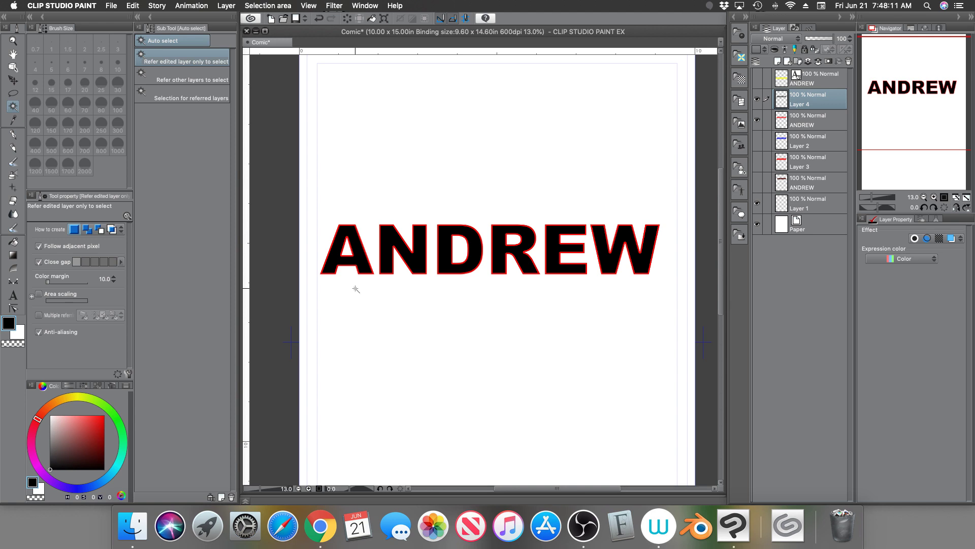
{"action": "left_click", "coordinate": [757, 141]}
{"action": "left_click", "coordinate": [758, 161]}
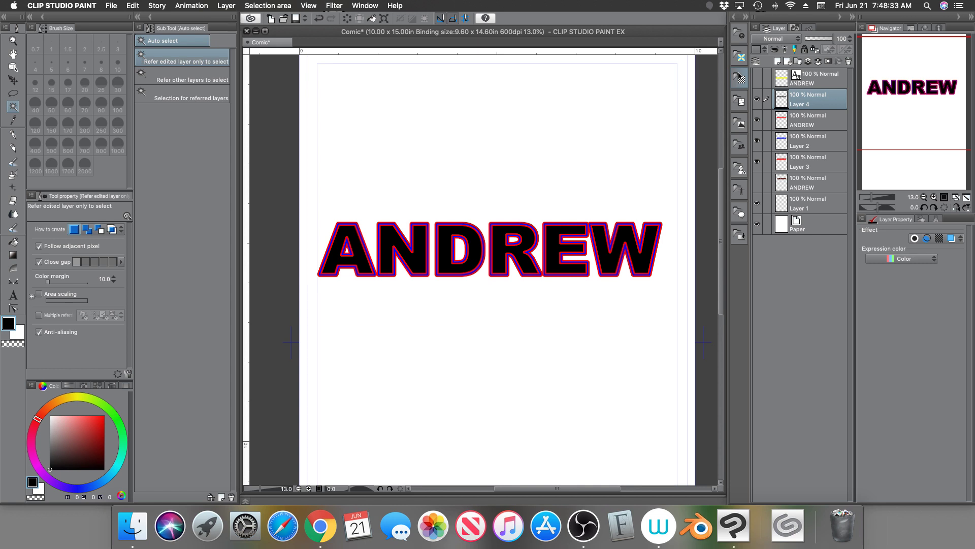
Create Folder 1, move Layer 4, ANDREW, Layer 2 and Layer 3 into it, and collapse it
{"action": "left_click", "coordinate": [799, 61]}
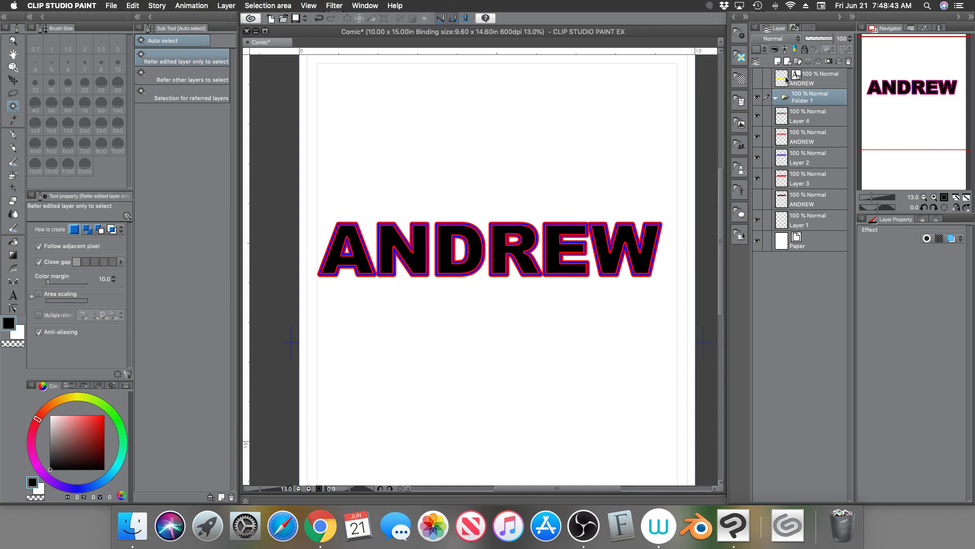
{"action": "left_click", "coordinate": [803, 118]}
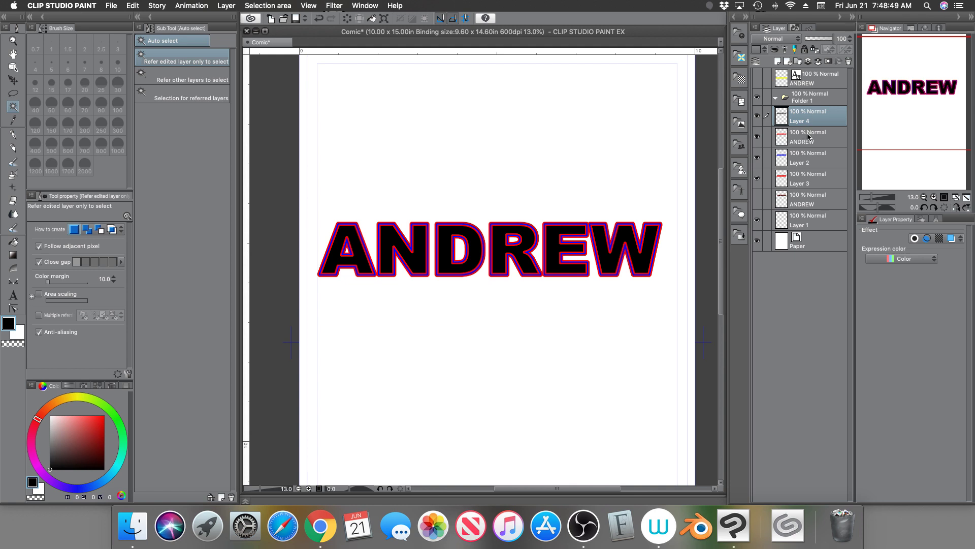
{"action": "left_click", "coordinate": [808, 136], "text": "shift"}
{"action": "left_click", "coordinate": [808, 159], "text": "shift"}
{"action": "left_click", "coordinate": [807, 179], "text": "shift"}
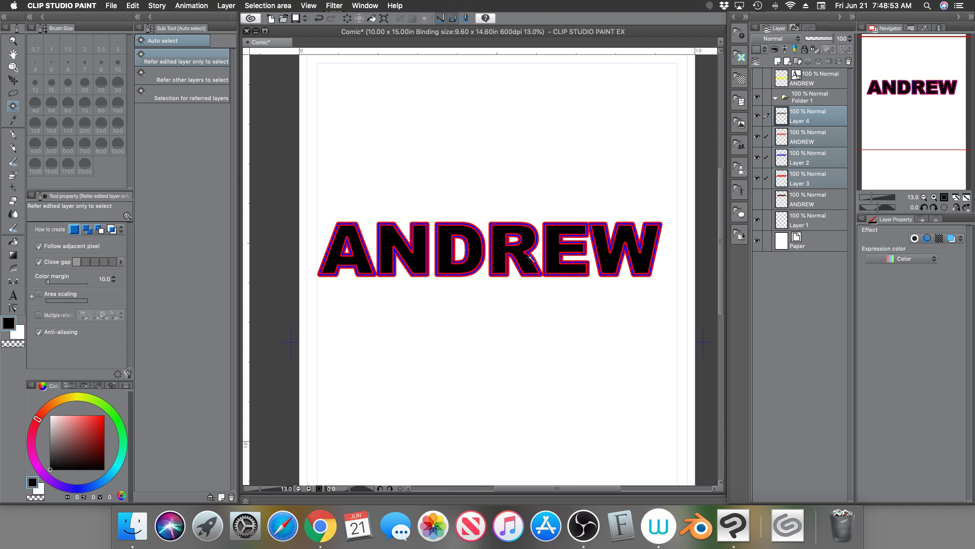
{"action": "left_click_drag", "start_coordinate": [814, 118], "coordinate": [790, 97]}
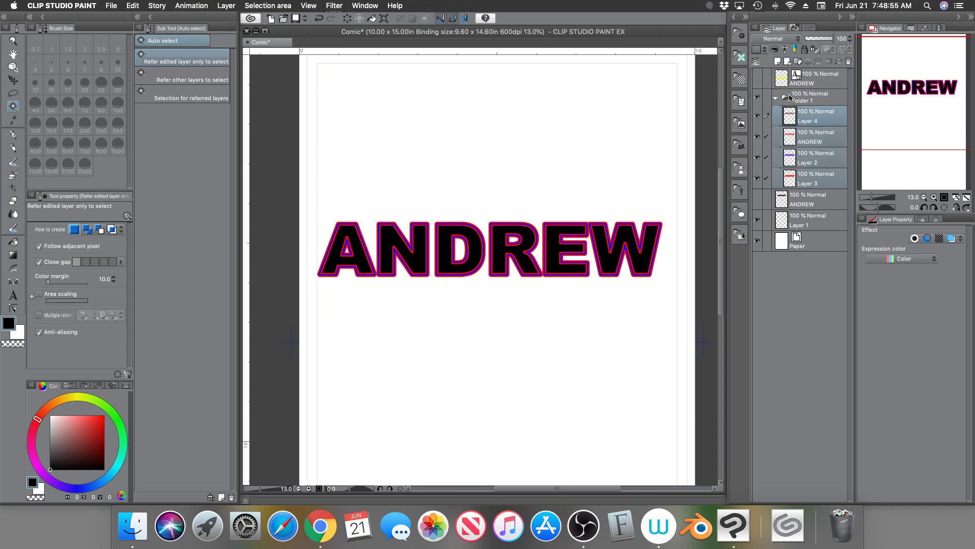
{"action": "left_click", "coordinate": [777, 97]}
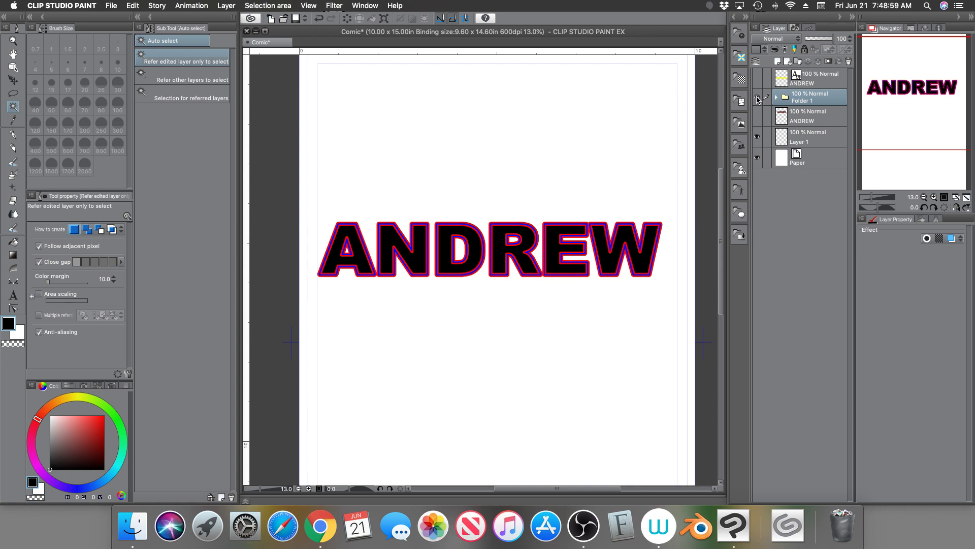
{"action": "left_click", "coordinate": [757, 98]}
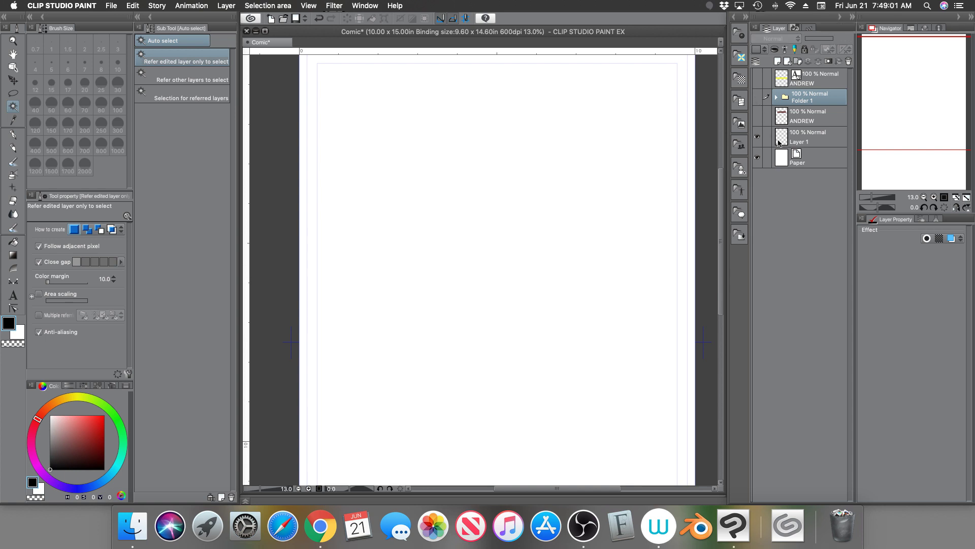
{"action": "left_click", "coordinate": [757, 98]}
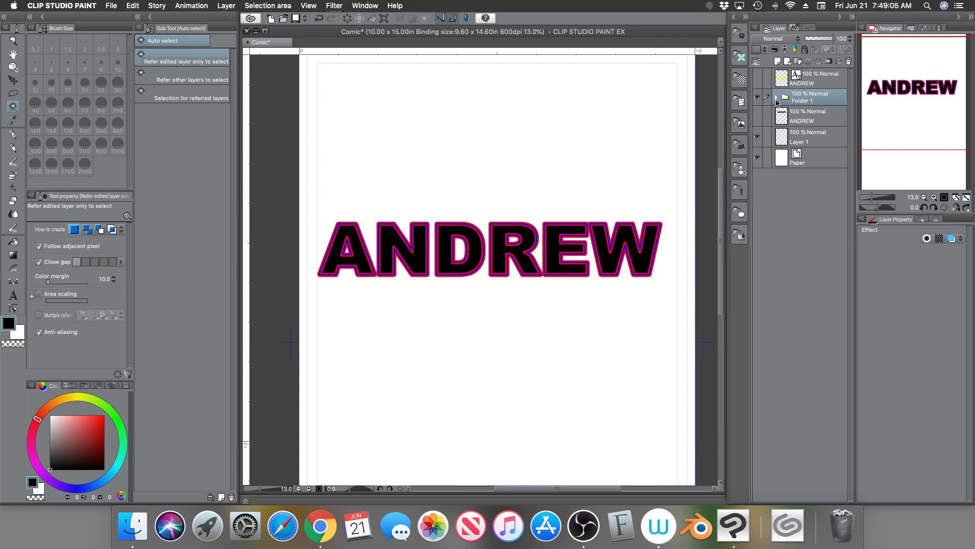
{"action": "left_click", "coordinate": [779, 98]}
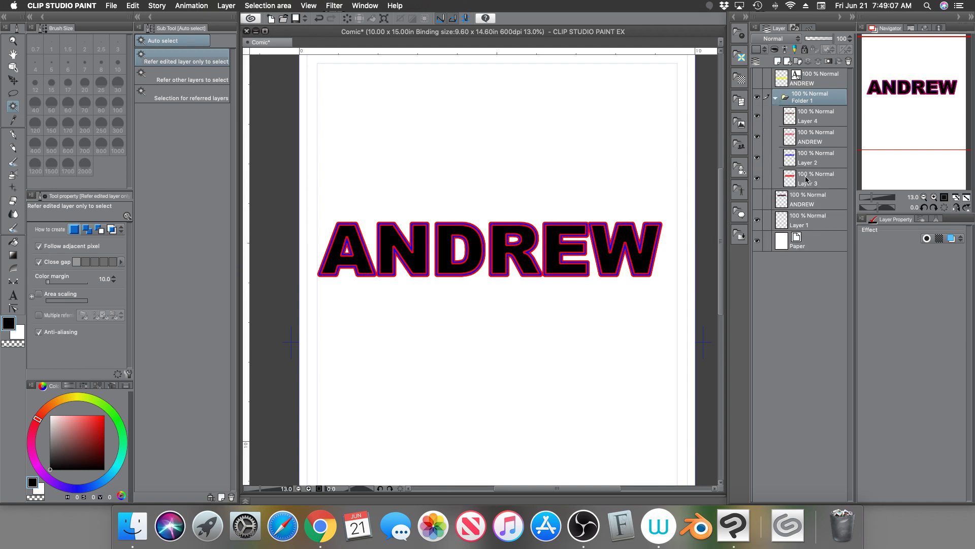
{"action": "left_click_drag", "start_coordinate": [808, 184], "coordinate": [804, 193]}
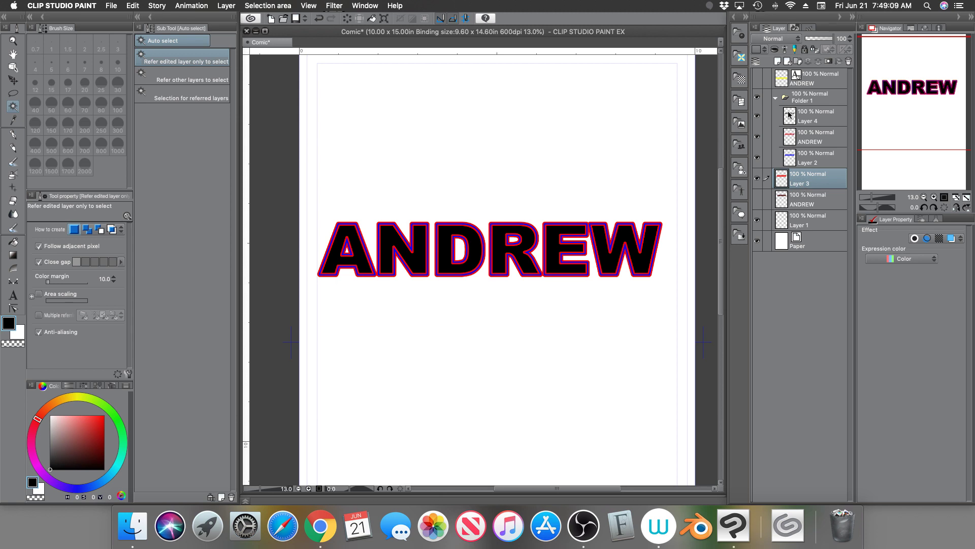
{"action": "left_click", "coordinate": [776, 98]}
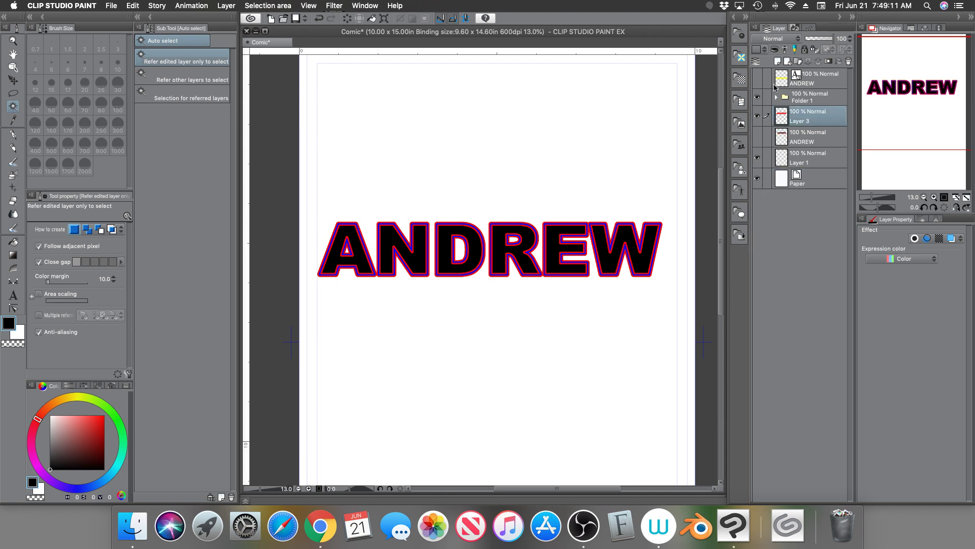
{"action": "left_click", "coordinate": [757, 98]}
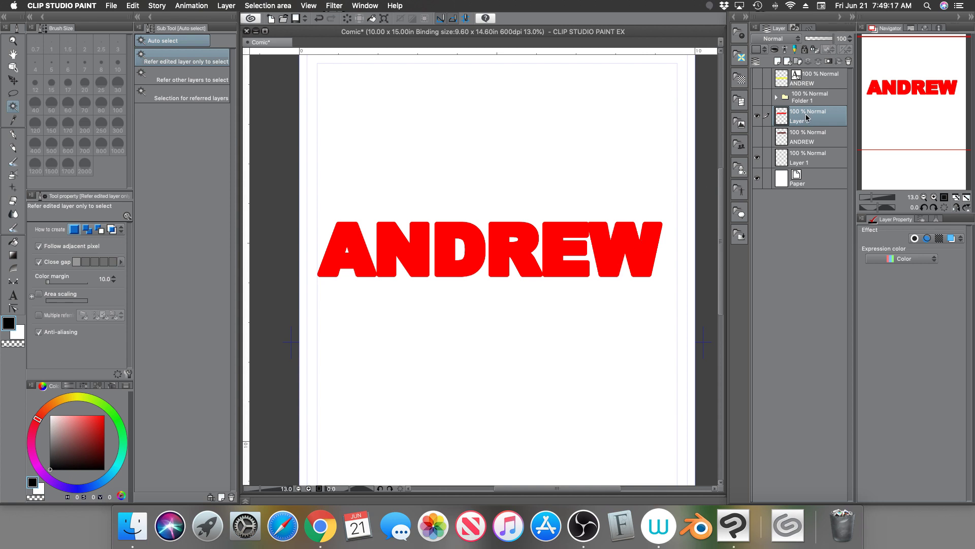
{"action": "left_click_drag", "start_coordinate": [805, 121], "coordinate": [808, 101]}
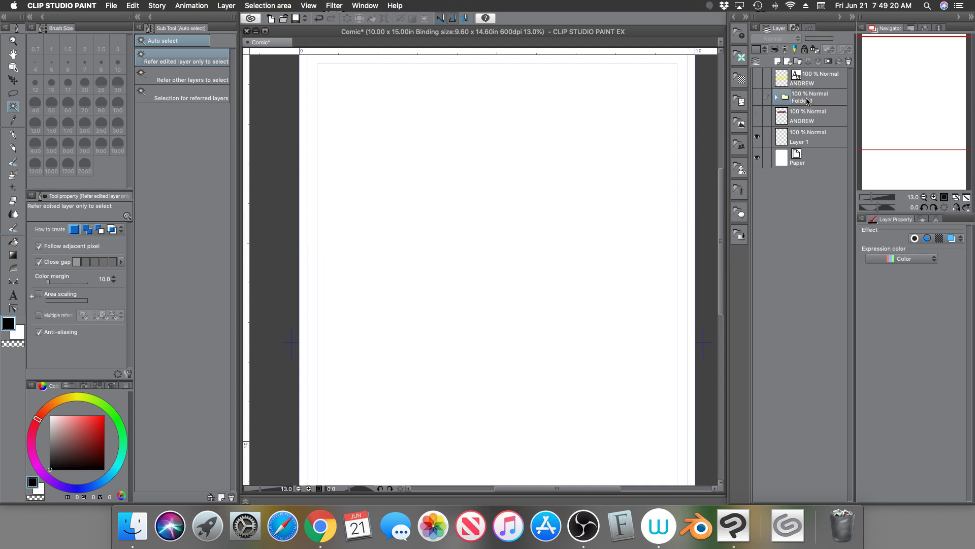
{"action": "left_click", "coordinate": [776, 97]}
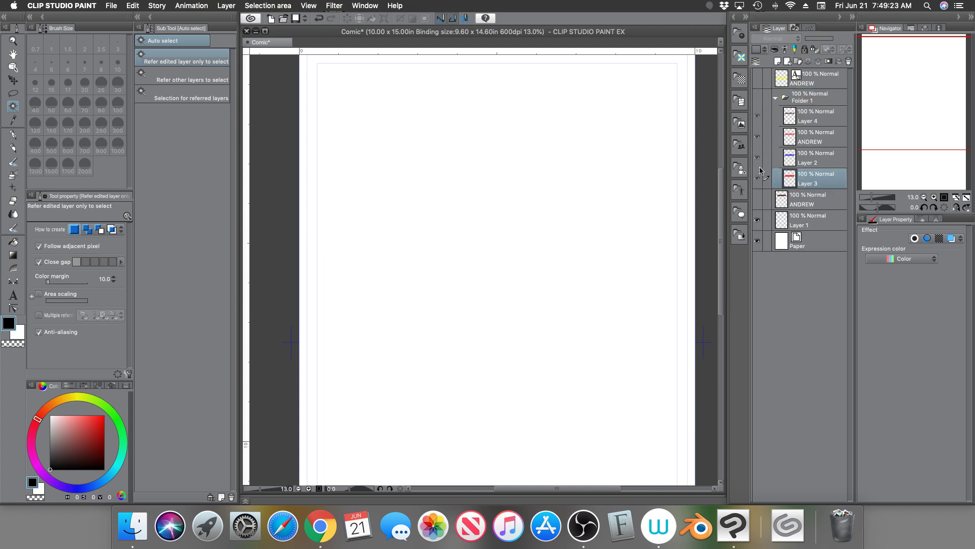
{"action": "left_click", "coordinate": [757, 97]}
{"action": "left_click", "coordinate": [758, 117]}
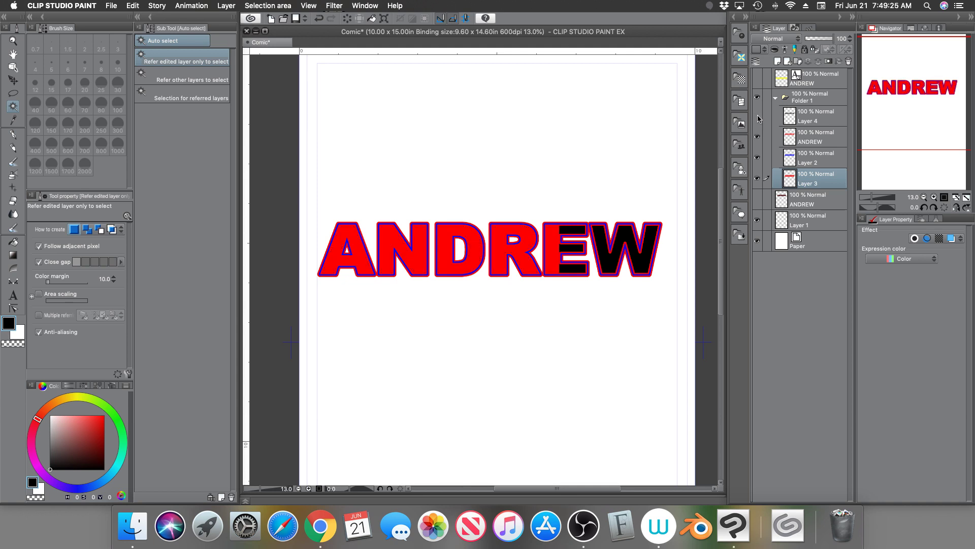
{"action": "left_click", "coordinate": [757, 137]}
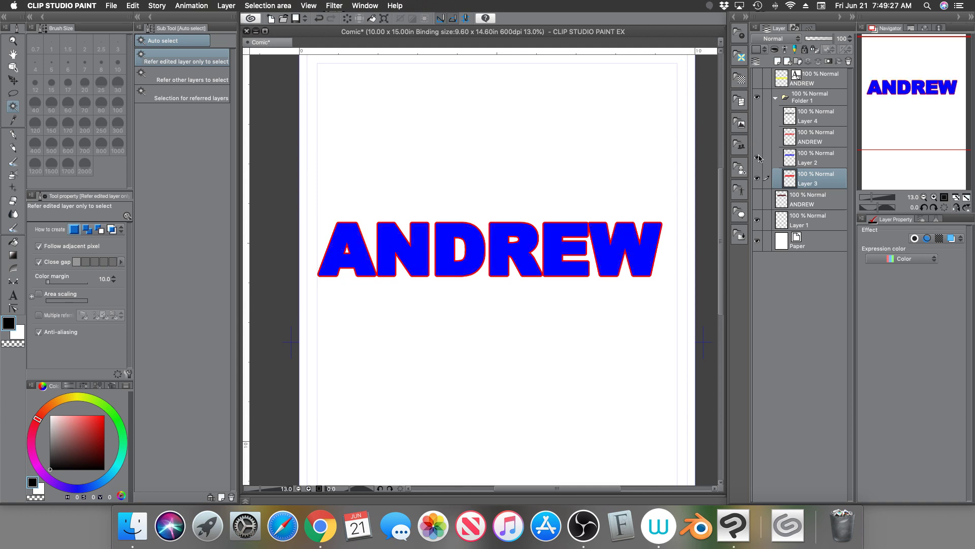
{"action": "left_click", "coordinate": [757, 158]}
{"action": "left_click", "coordinate": [757, 178]}
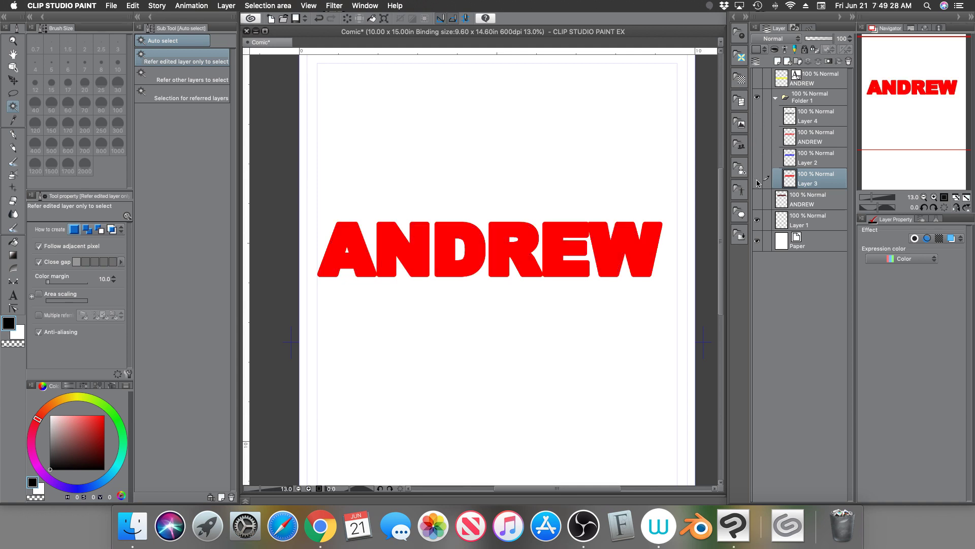
{"action": "left_click", "coordinate": [757, 117]}
{"action": "left_click", "coordinate": [758, 136]}
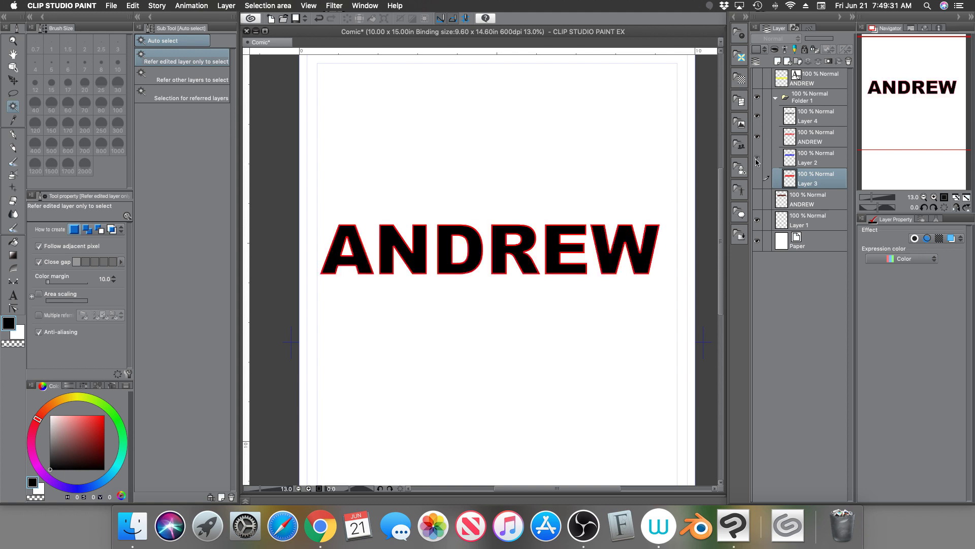
{"action": "left_click", "coordinate": [758, 158]}
{"action": "left_click", "coordinate": [758, 178]}
{"action": "left_click", "coordinate": [775, 97]}
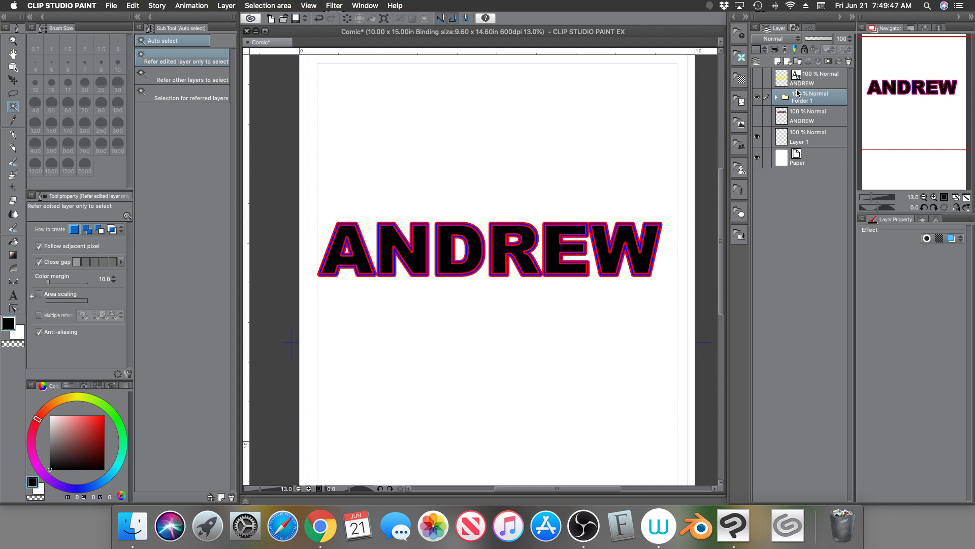
Duplicate Folder 1 as Folder 1 Copy, hide the original, and expand the copy
{"action": "key", "text": "super+c"}
{"action": "key", "text": "super+v"}
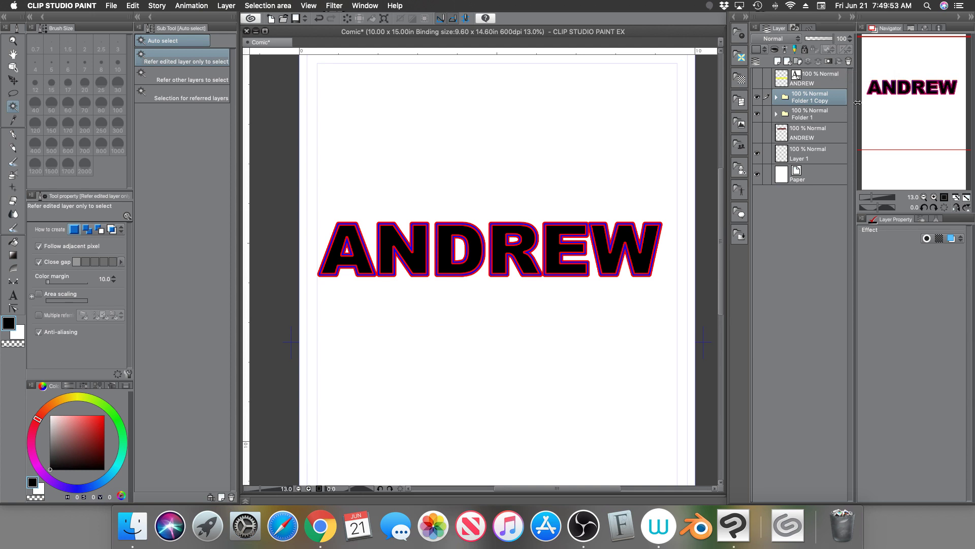
{"action": "left_click", "coordinate": [757, 116]}
{"action": "left_click", "coordinate": [776, 98]}
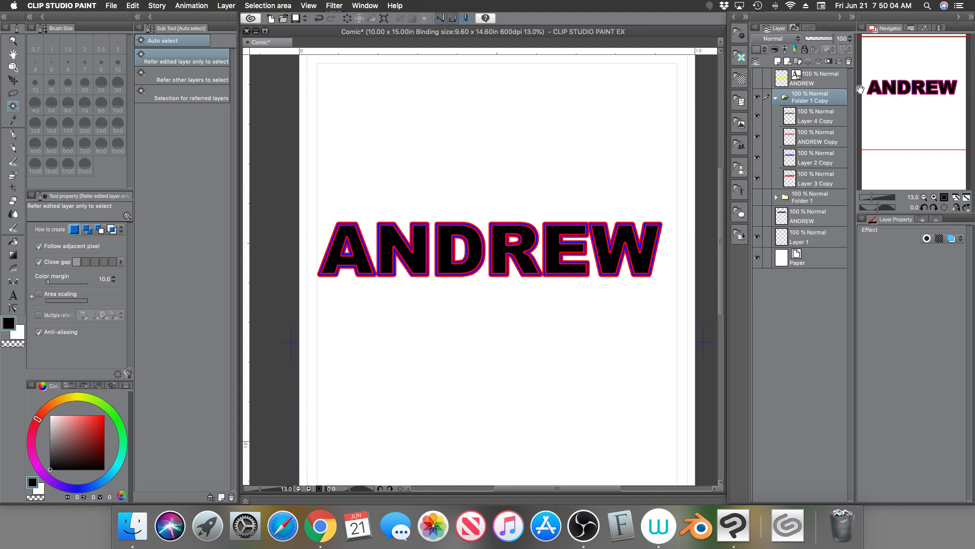
Merge the copied layers down three times into Layer 3 Copy and move it above the folder
{"action": "left_click", "coordinate": [818, 116]}
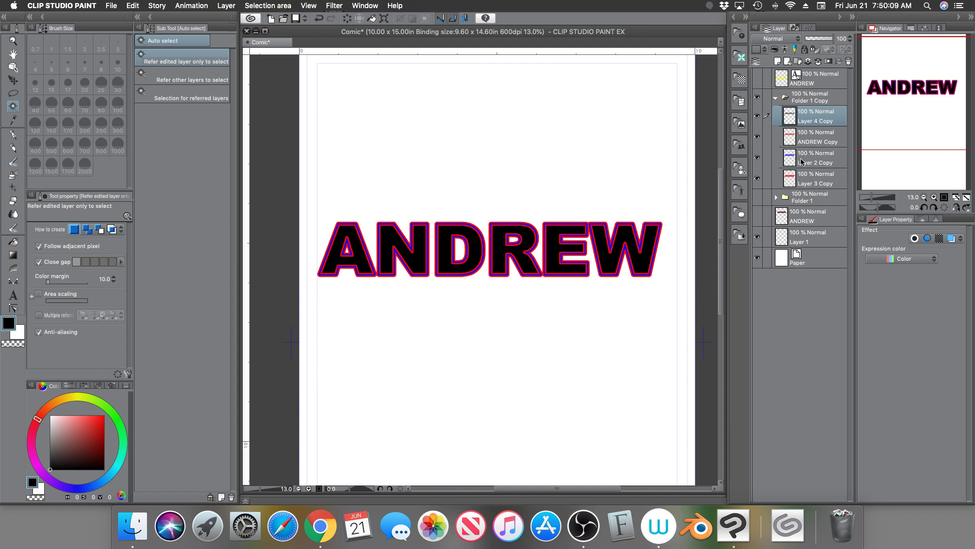
{"action": "left_click", "coordinate": [818, 63]}
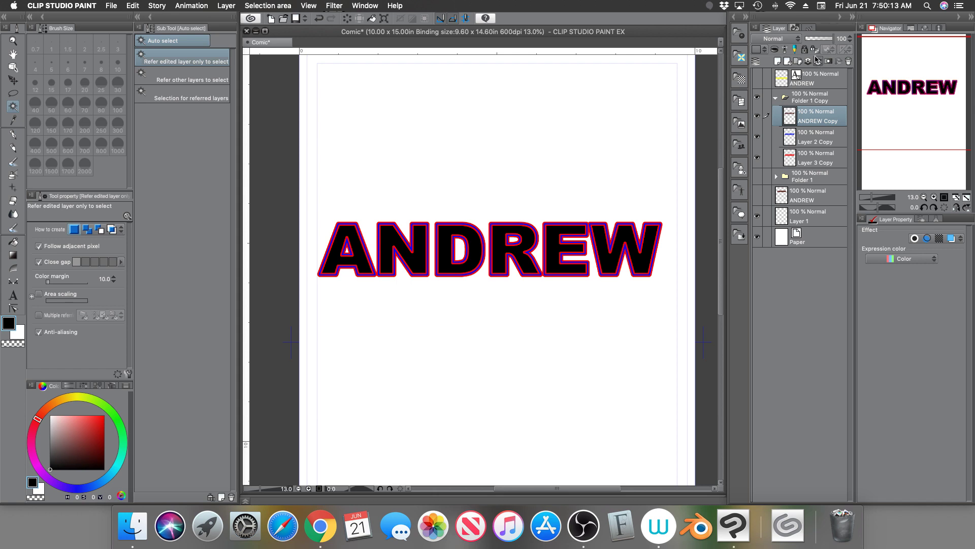
{"action": "left_click", "coordinate": [818, 63]}
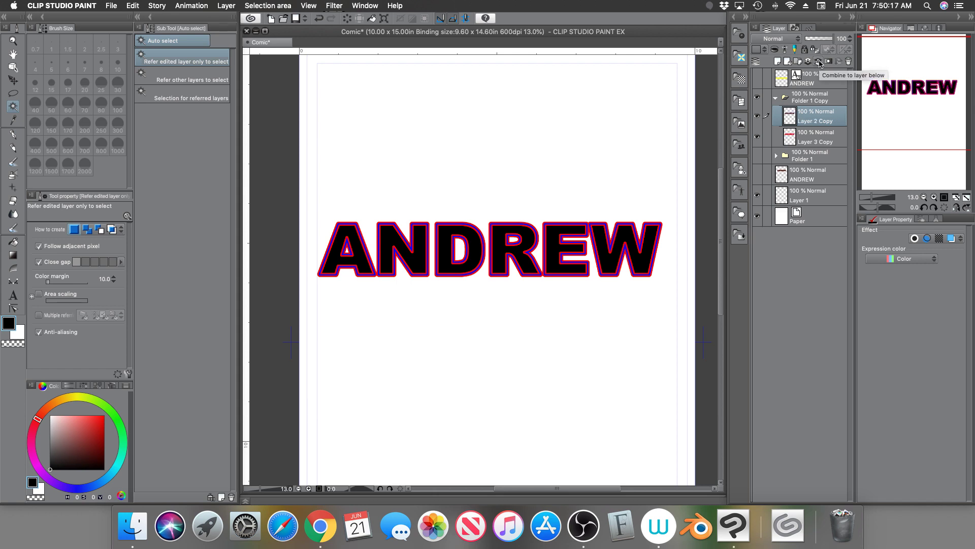
{"action": "left_click", "coordinate": [819, 62]}
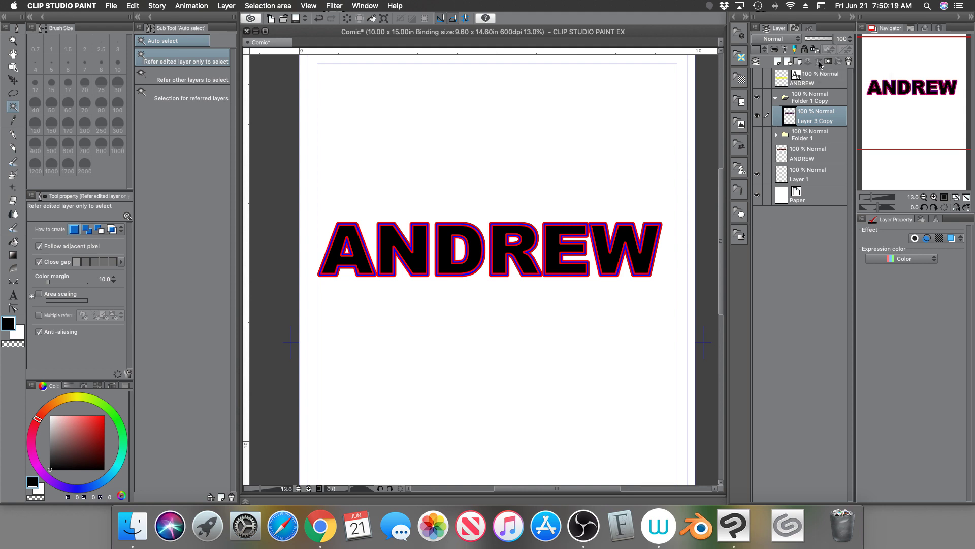
{"action": "left_click_drag", "start_coordinate": [807, 115], "coordinate": [821, 97]}
{"action": "left_click", "coordinate": [810, 120]}
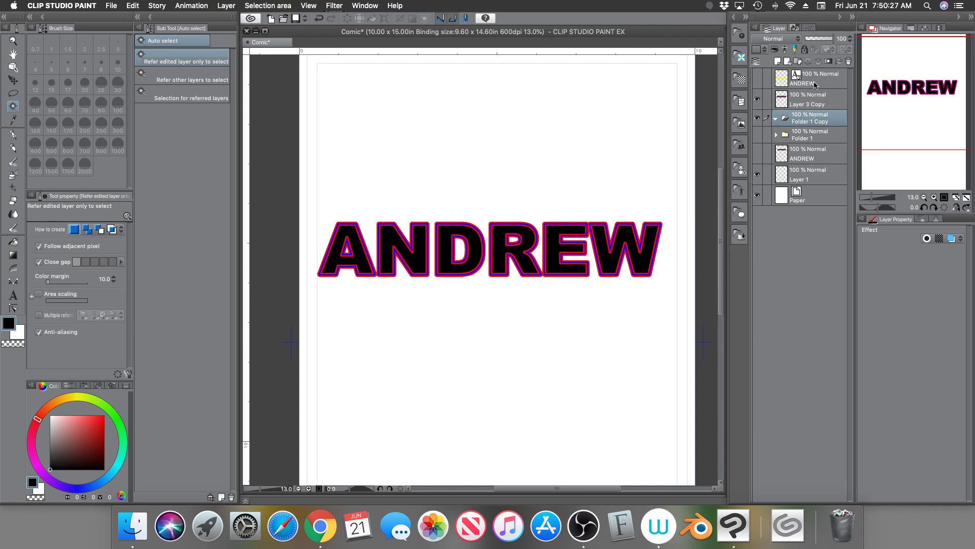
Delete the empty Folder 1 Copy and show Folder 1 to review its layers
{"action": "left_click", "coordinate": [848, 62]}
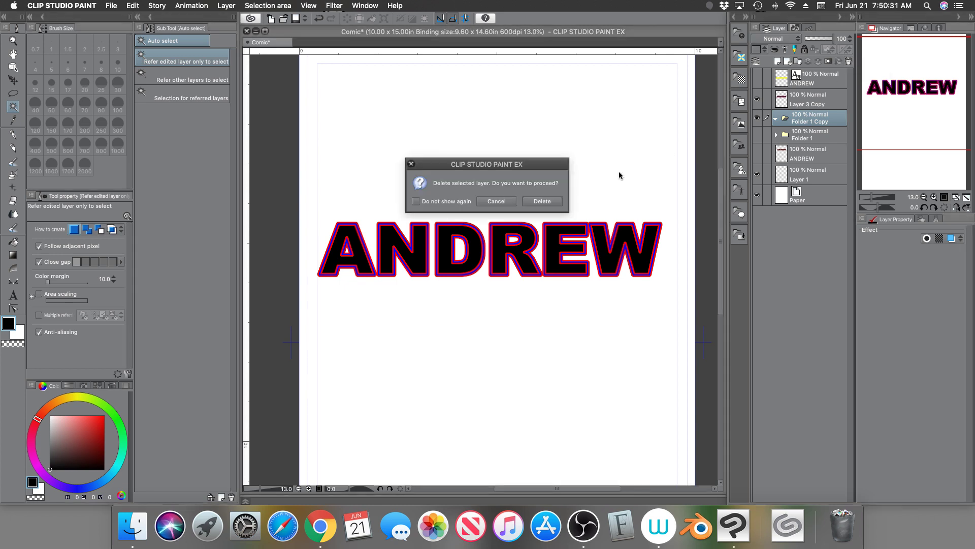
{"action": "left_click", "coordinate": [542, 202]}
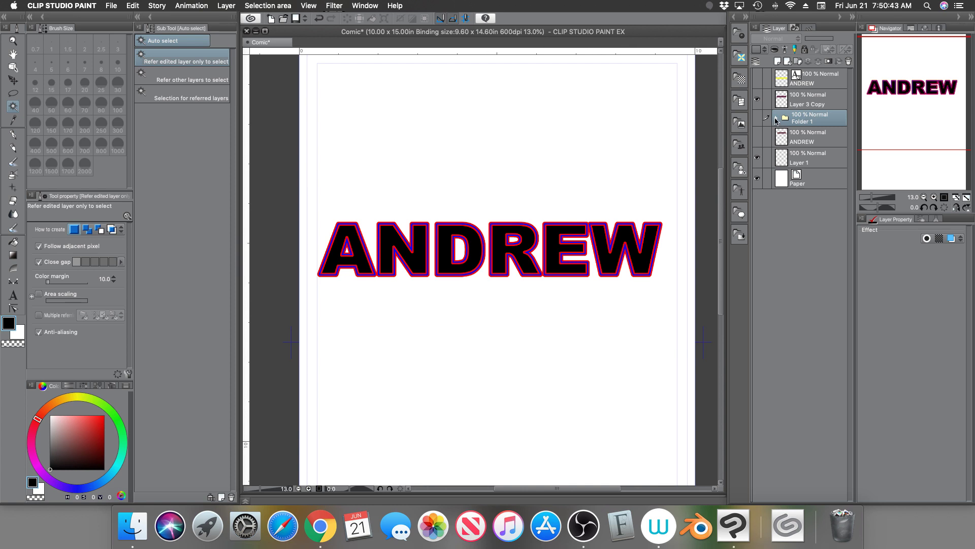
{"action": "left_click", "coordinate": [757, 98]}
{"action": "left_click", "coordinate": [757, 118]}
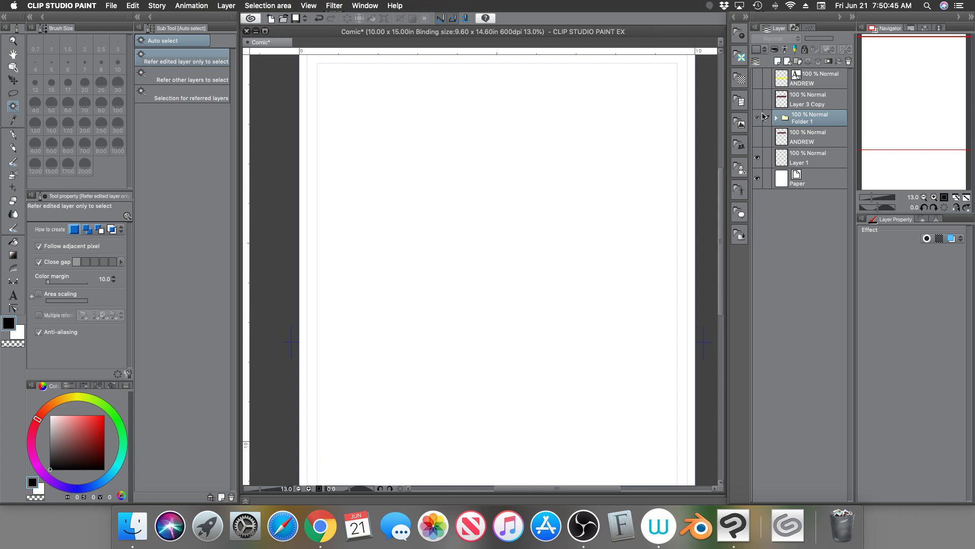
{"action": "left_click", "coordinate": [776, 119]}
{"action": "left_click", "coordinate": [803, 142]}
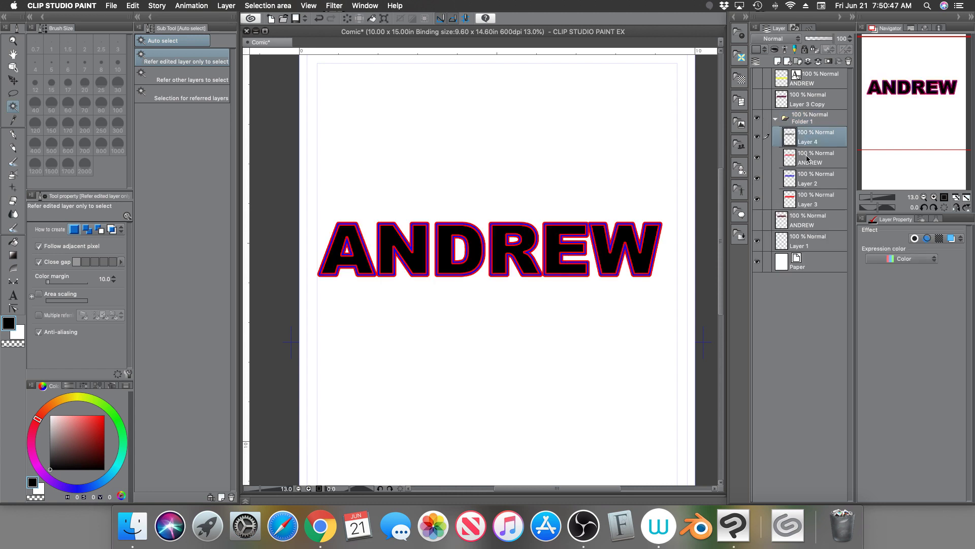
{"action": "left_click", "coordinate": [808, 159]}
{"action": "left_click", "coordinate": [808, 179]}
{"action": "left_click", "coordinate": [776, 119]}
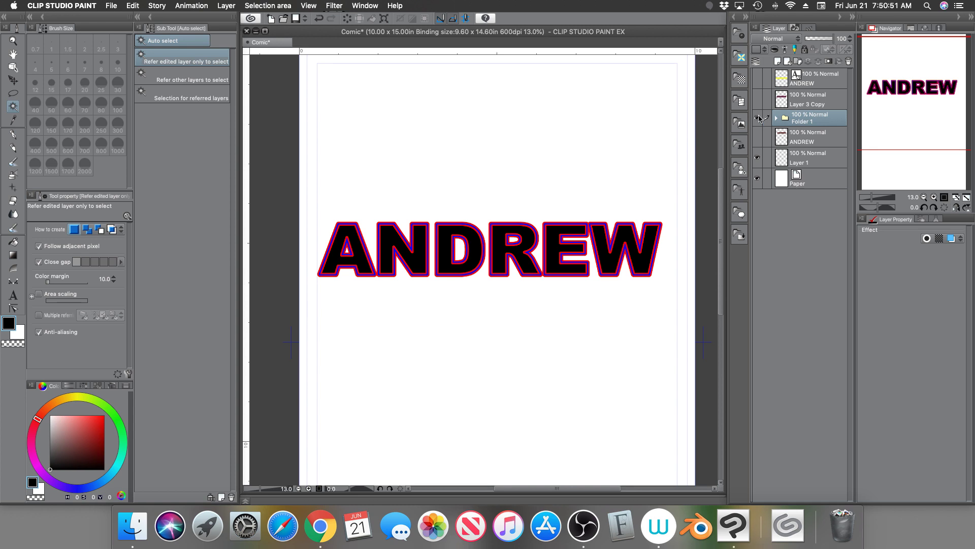
Hide Folder 1, show Layer 3 Copy, and make it the active layer
{"action": "left_click", "coordinate": [758, 117]}
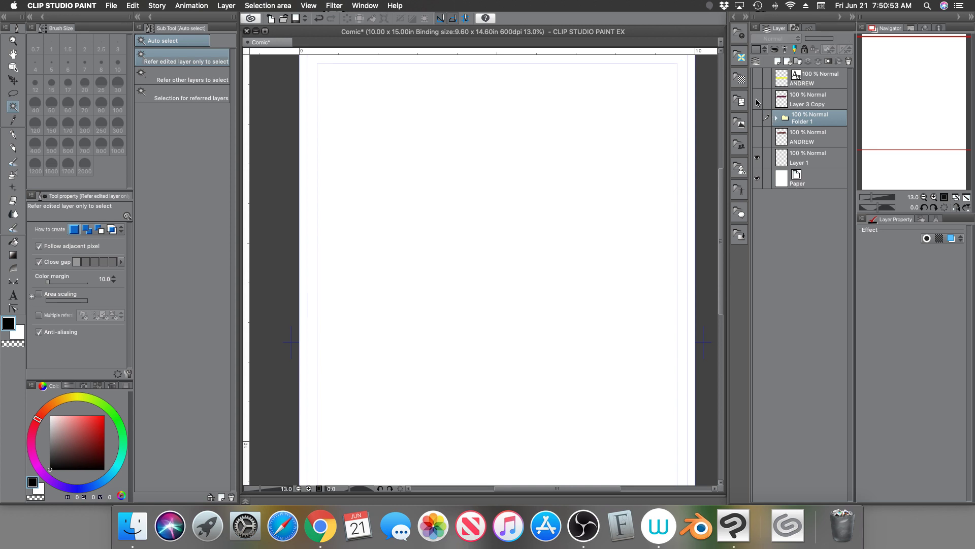
{"action": "left_click", "coordinate": [757, 99]}
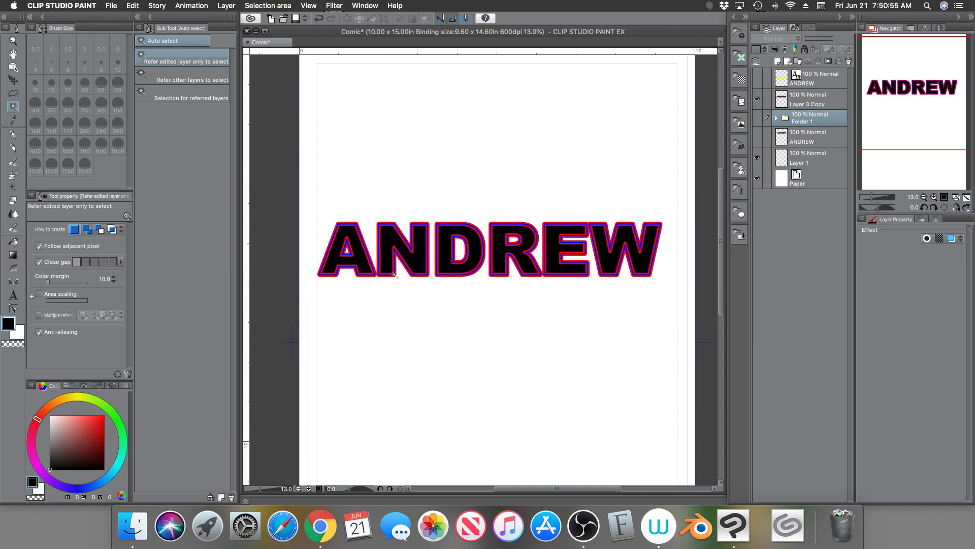
{"action": "left_click", "coordinate": [814, 99]}
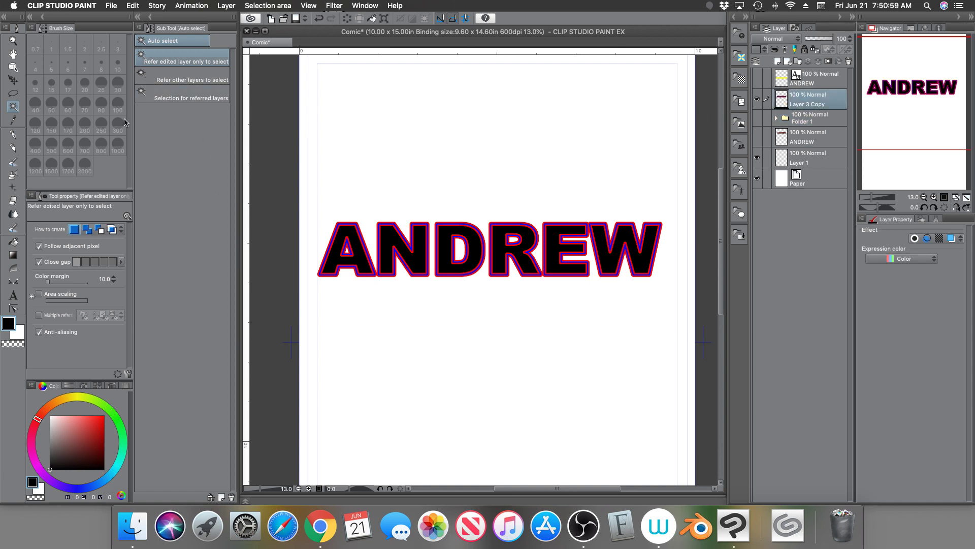
Free Transform the ANDREW copy into a keystone: pinch both bottom corners inward, stretch the top upward
{"action": "left_click", "coordinate": [112, 6]}
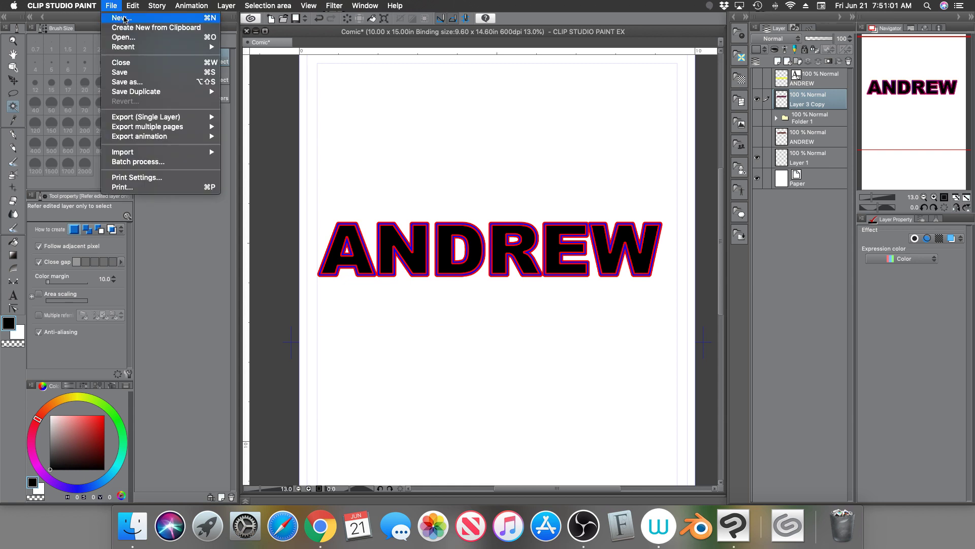
{"action": "mouse_move", "coordinate": [131, 6]}
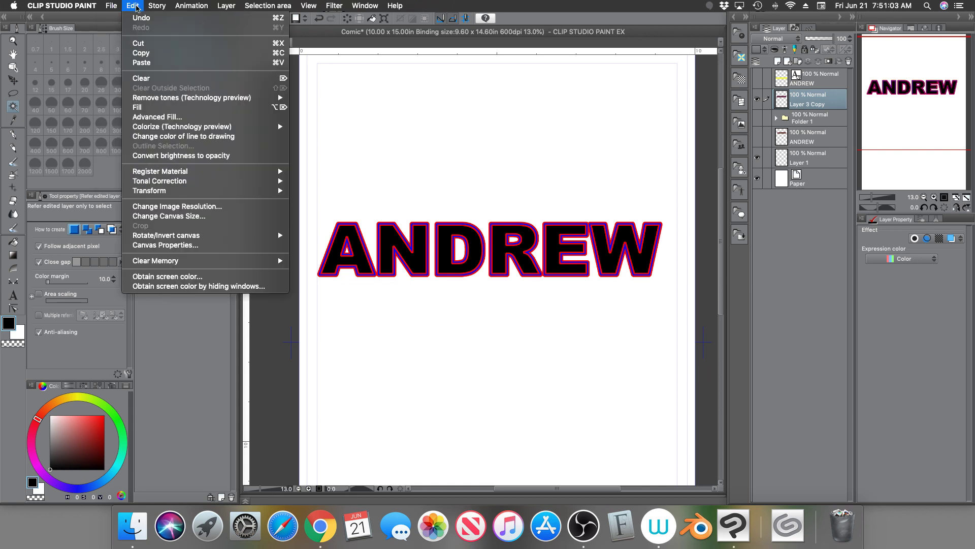
{"action": "mouse_move", "coordinate": [159, 195]}
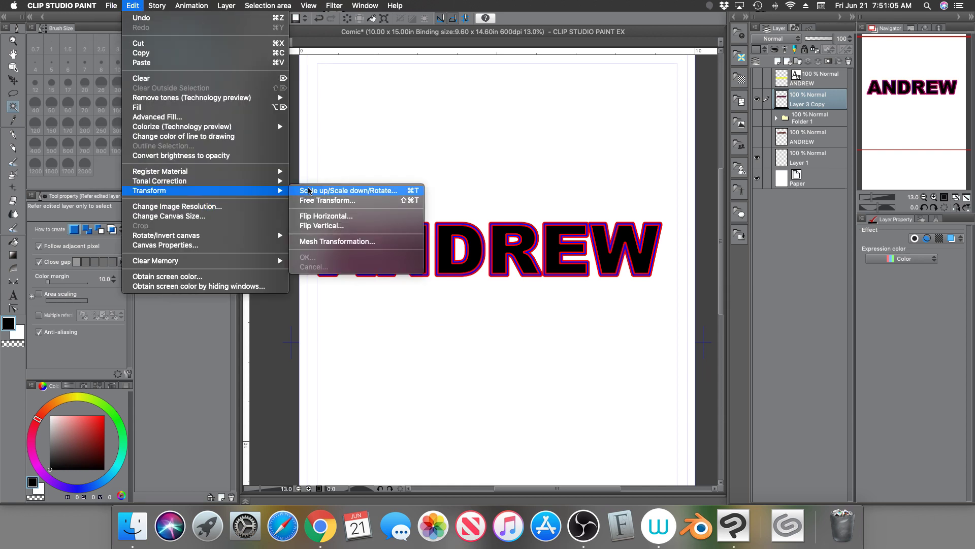
{"action": "left_click", "coordinate": [335, 201]}
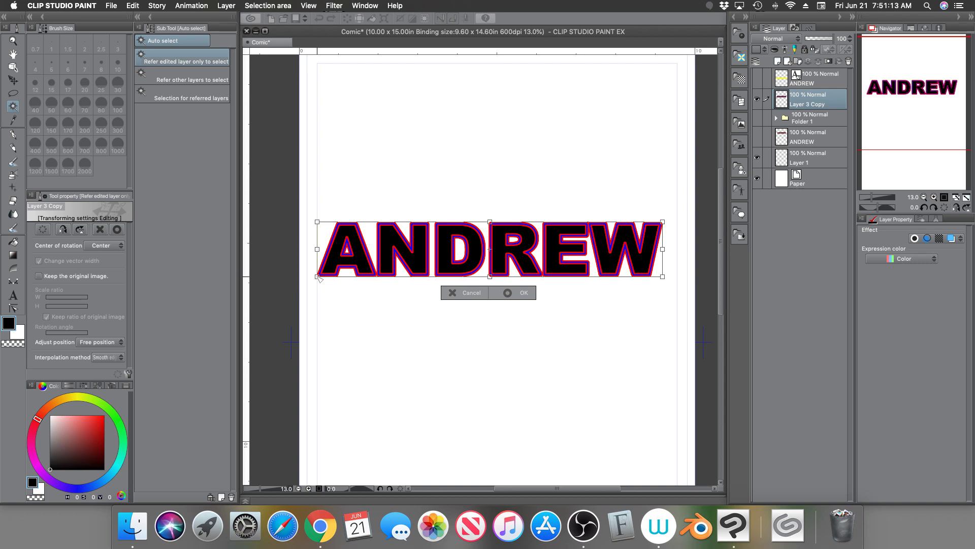
{"action": "left_click_drag", "start_coordinate": [317, 277], "coordinate": [343, 278]}
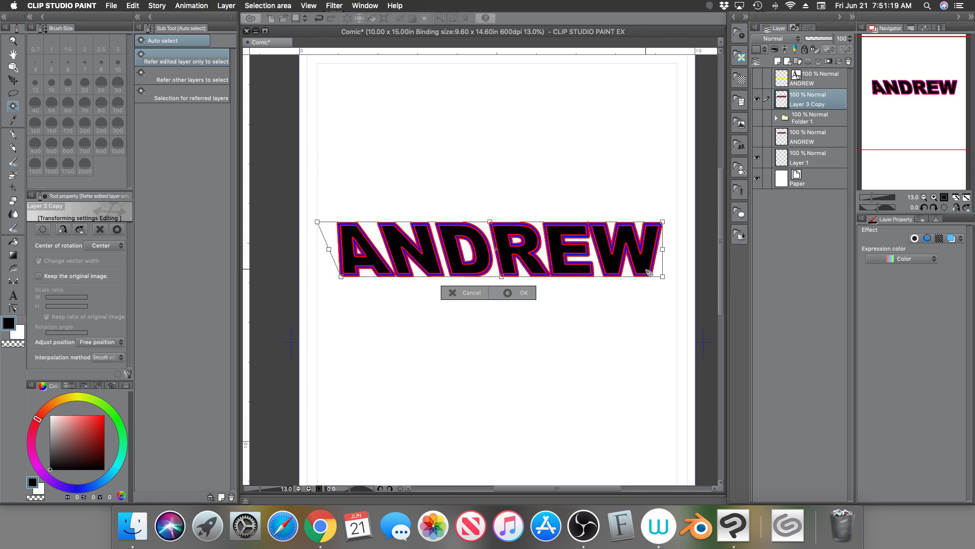
{"action": "left_click_drag", "start_coordinate": [663, 277], "coordinate": [634, 275]}
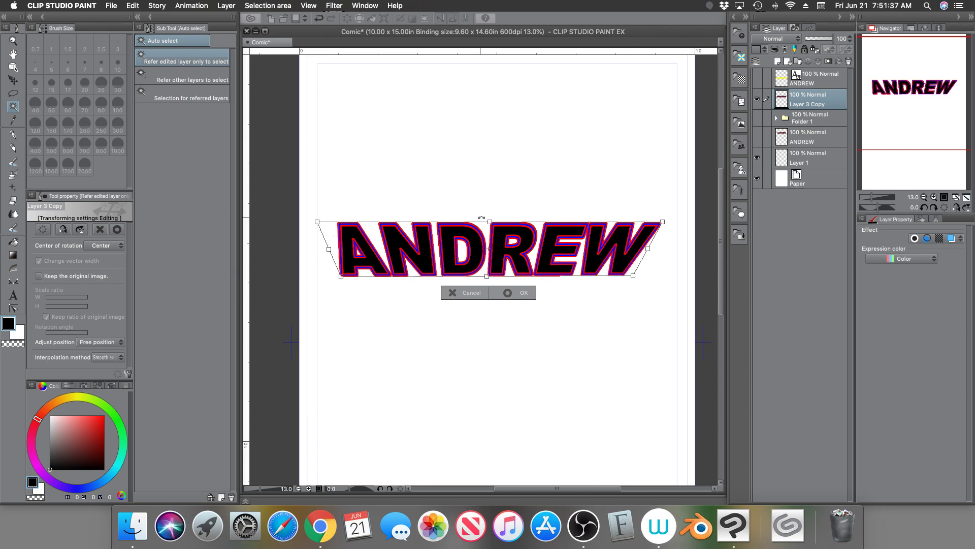
{"action": "left_click_drag", "start_coordinate": [490, 221], "coordinate": [490, 197]}
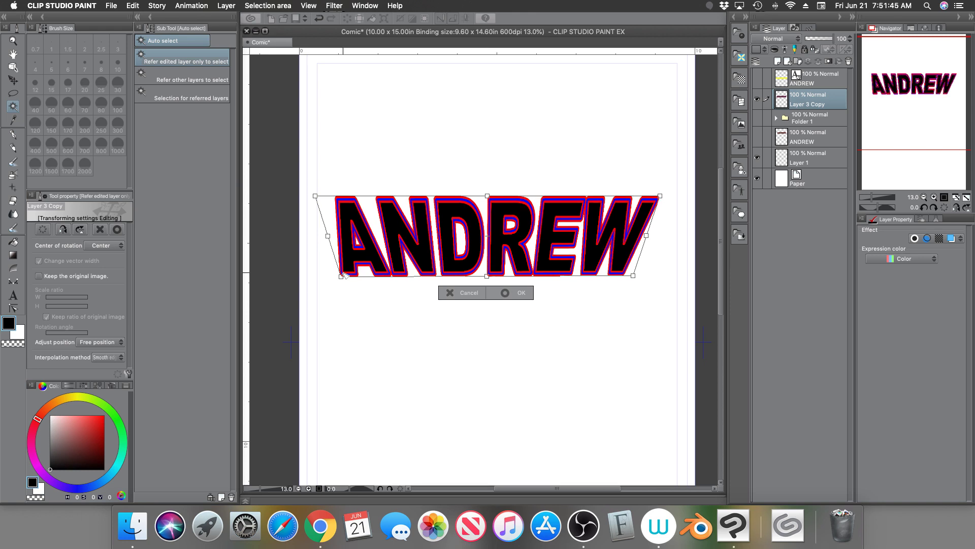
{"action": "left_click_drag", "start_coordinate": [341, 276], "coordinate": [349, 275]}
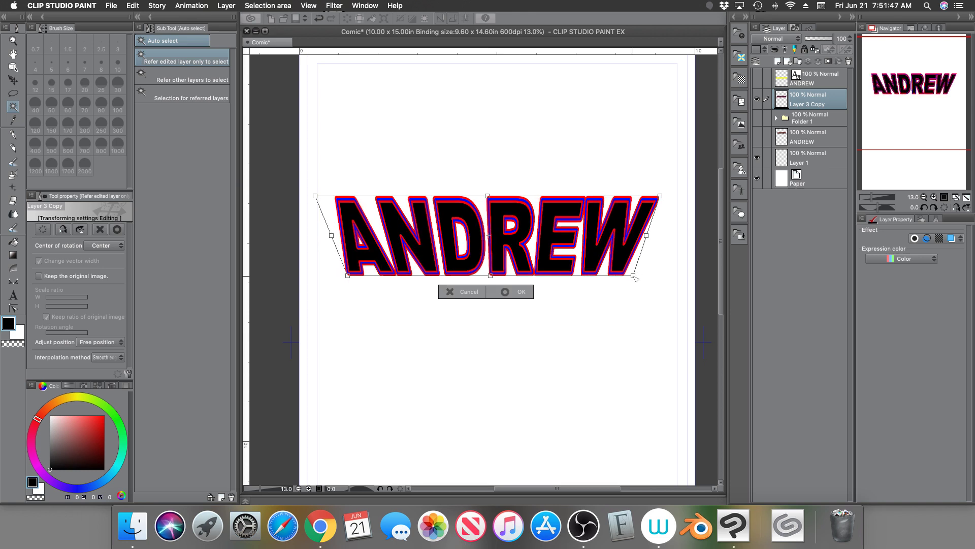
{"action": "left_click_drag", "start_coordinate": [633, 275], "coordinate": [631, 276]}
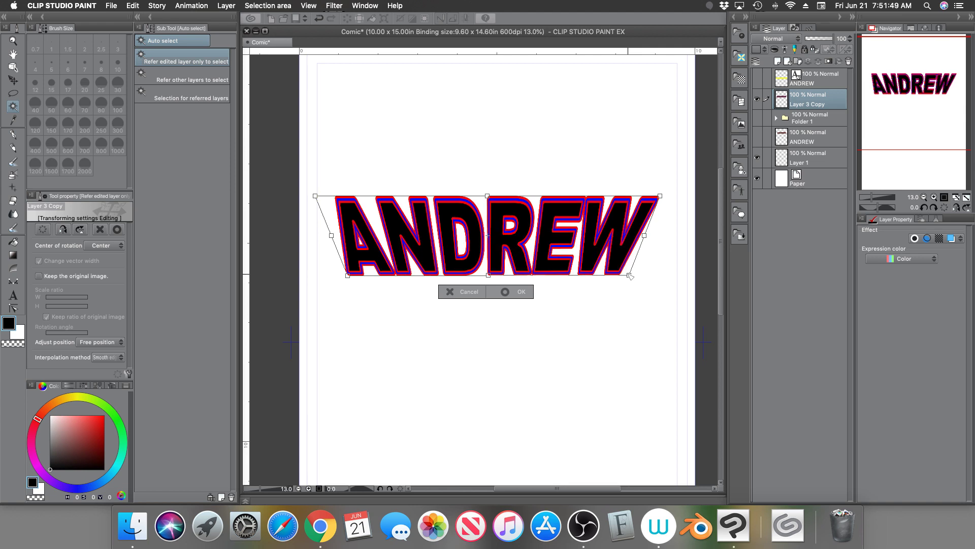
{"action": "left_click", "coordinate": [472, 297]}
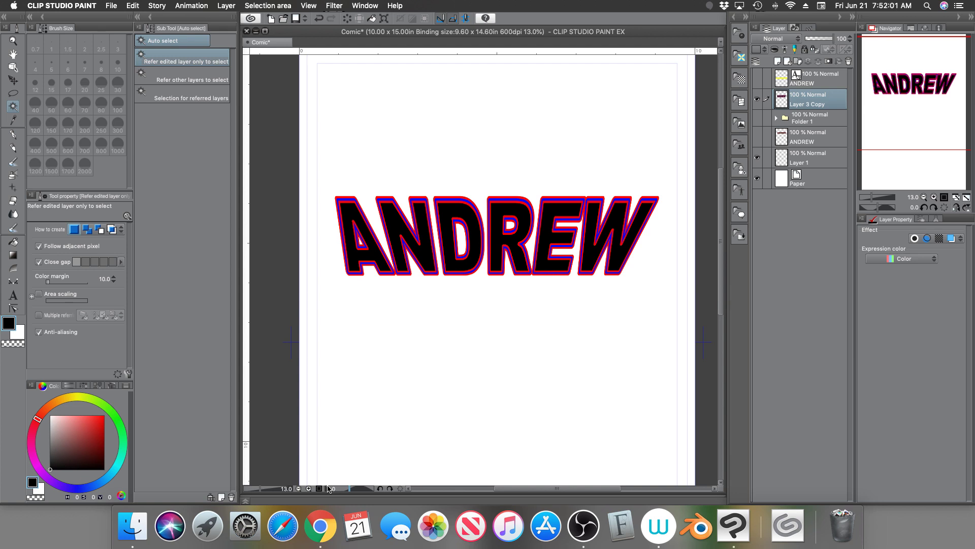
Hide Layer 3 Copy, show and expand Folder 1, and make Layer 4 current
{"action": "left_click", "coordinate": [757, 99]}
{"action": "left_click", "coordinate": [757, 118]}
{"action": "left_click", "coordinate": [775, 118]}
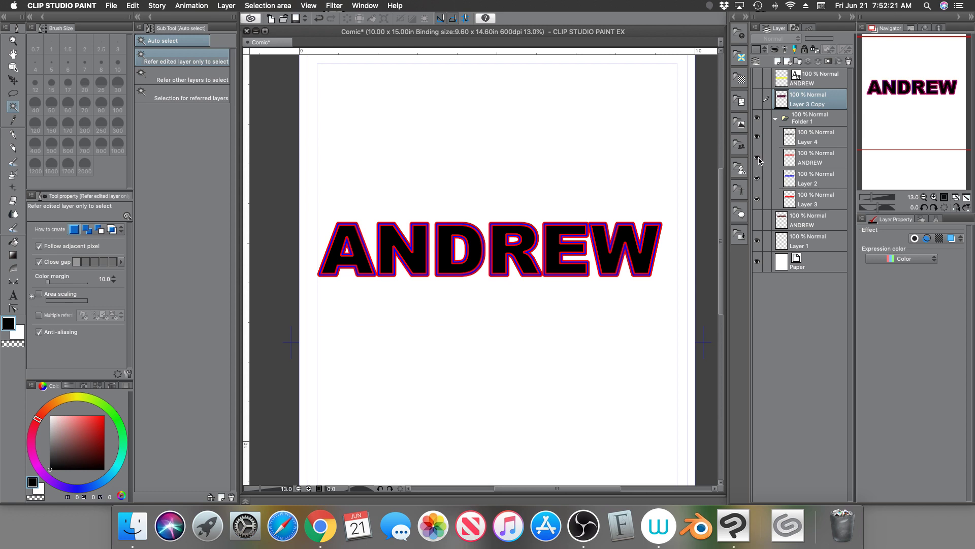
{"action": "left_click", "coordinate": [757, 136]}
{"action": "left_click", "coordinate": [757, 136]}
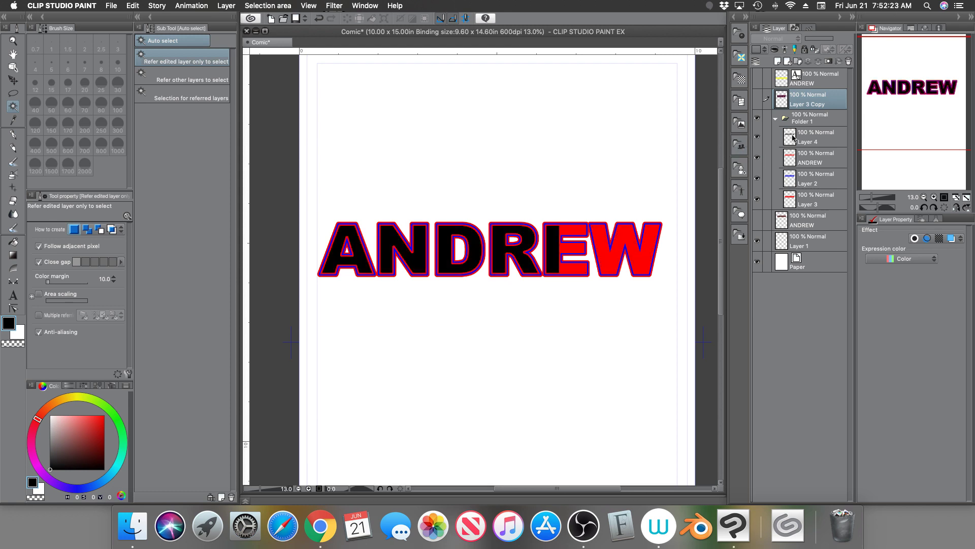
{"action": "left_click", "coordinate": [793, 137]}
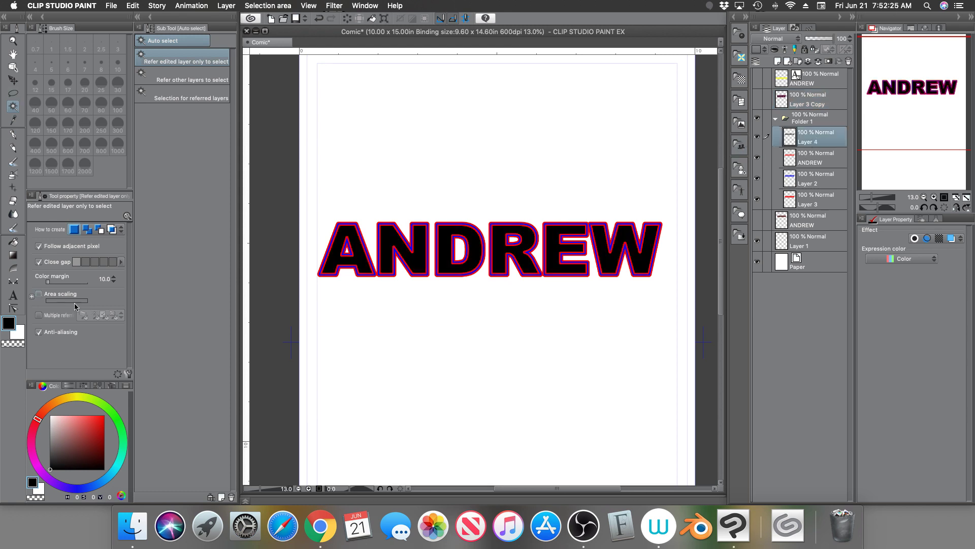
Auto-select the A, N and D letters and add a new empty layer above Layer 4
{"action": "left_click", "coordinate": [384, 258]}
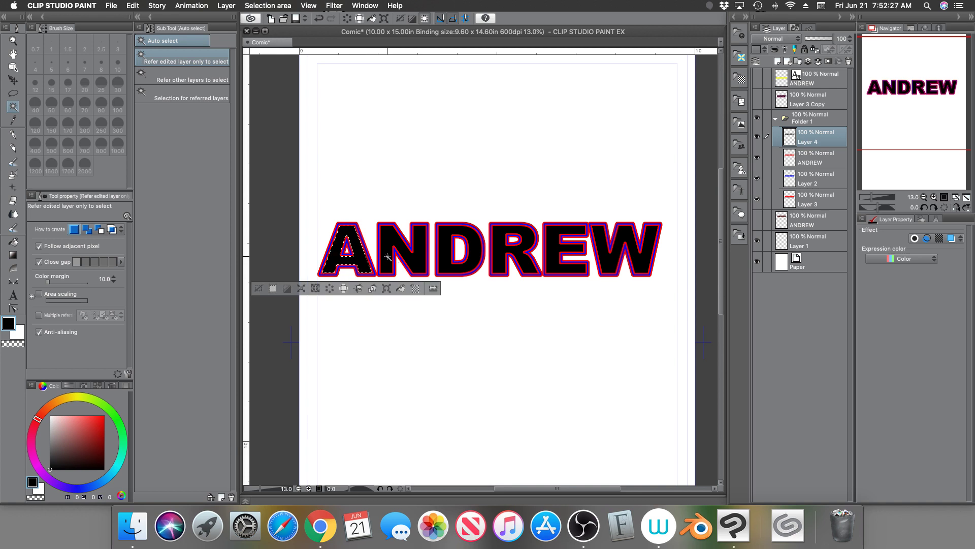
{"action": "left_click", "coordinate": [421, 250], "text": "shift"}
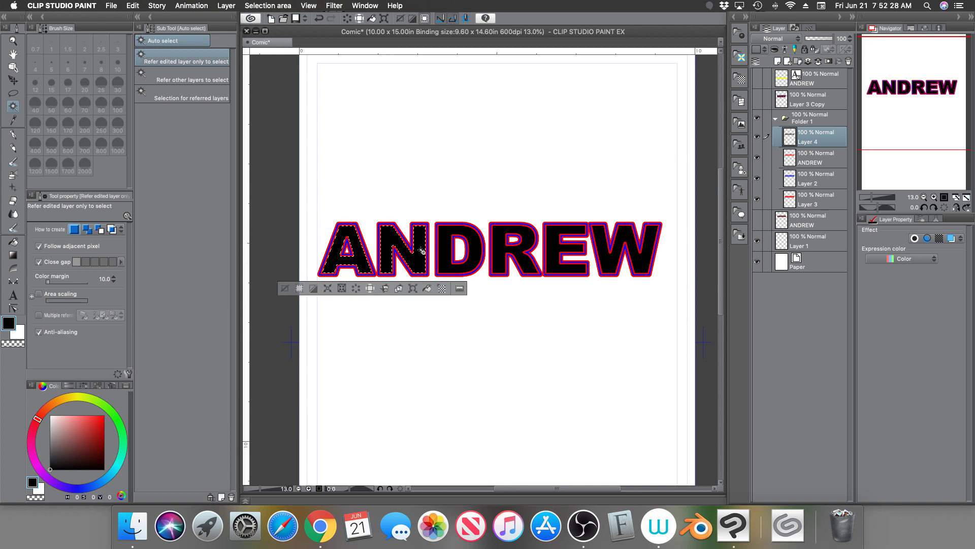
{"action": "left_click", "coordinate": [452, 253], "text": "shift"}
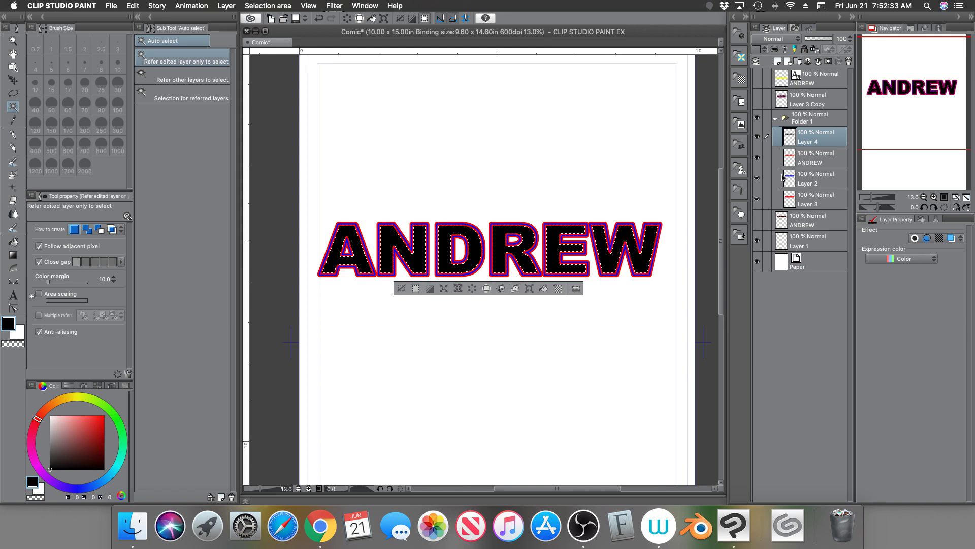
{"action": "left_click", "coordinate": [778, 61]}
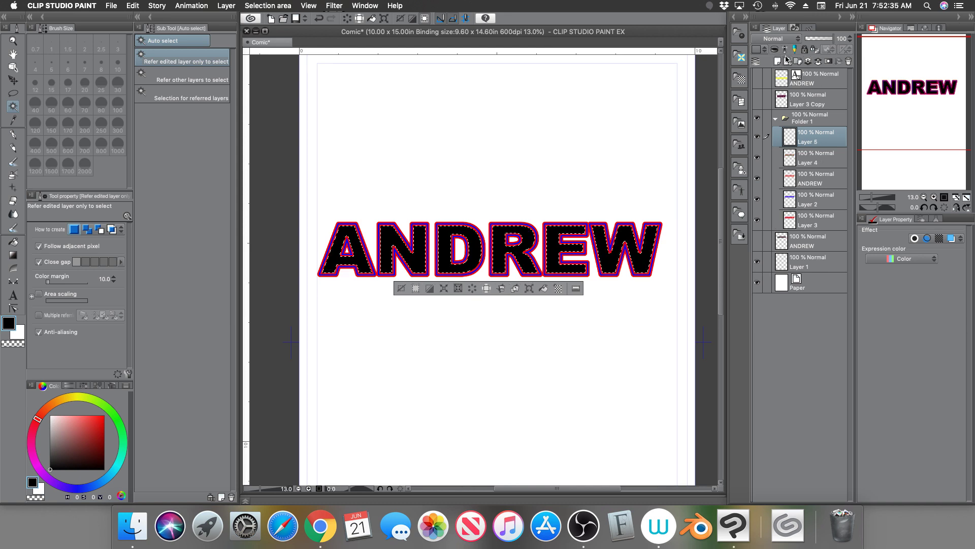
{"action": "left_click", "coordinate": [13, 255]}
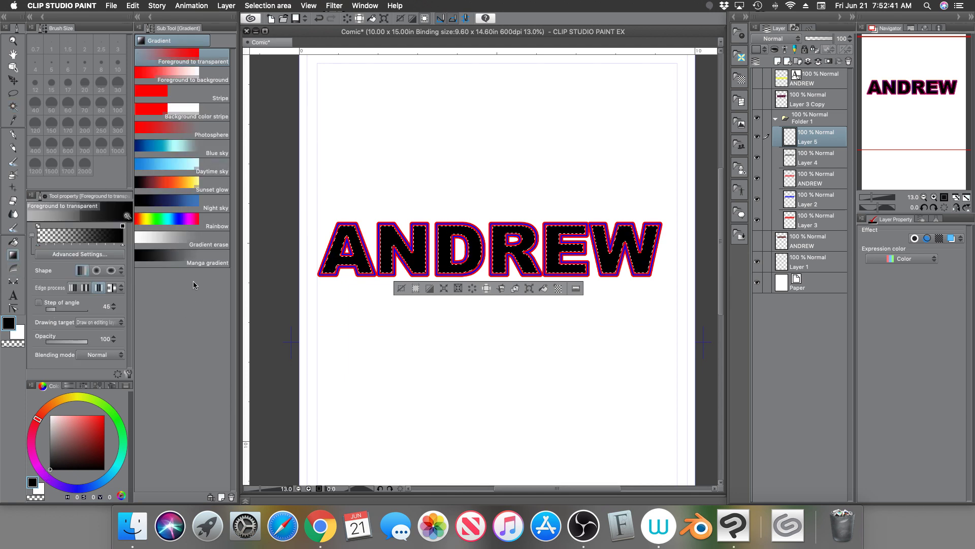
{"action": "left_click", "coordinate": [185, 224]}
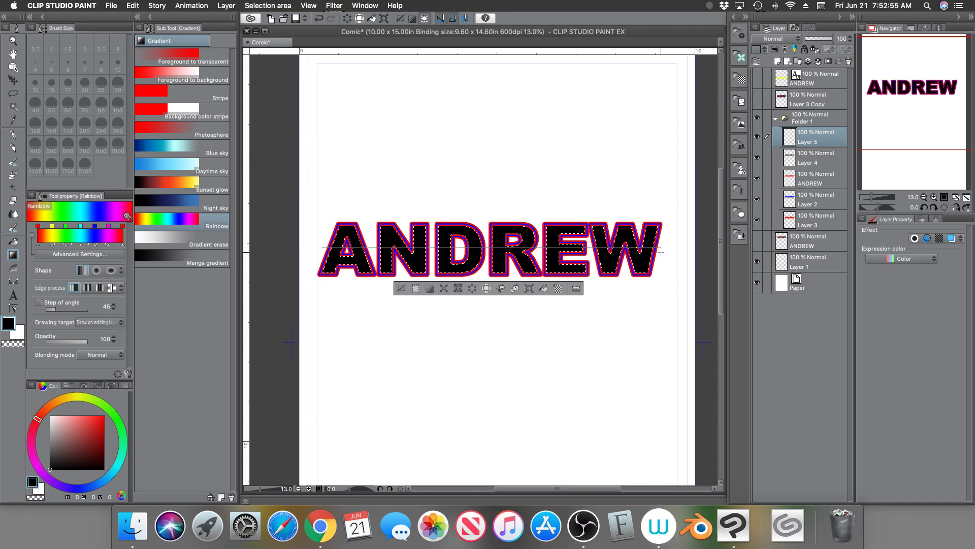
{"action": "left_click_drag", "start_coordinate": [661, 252], "coordinate": [662, 250]}
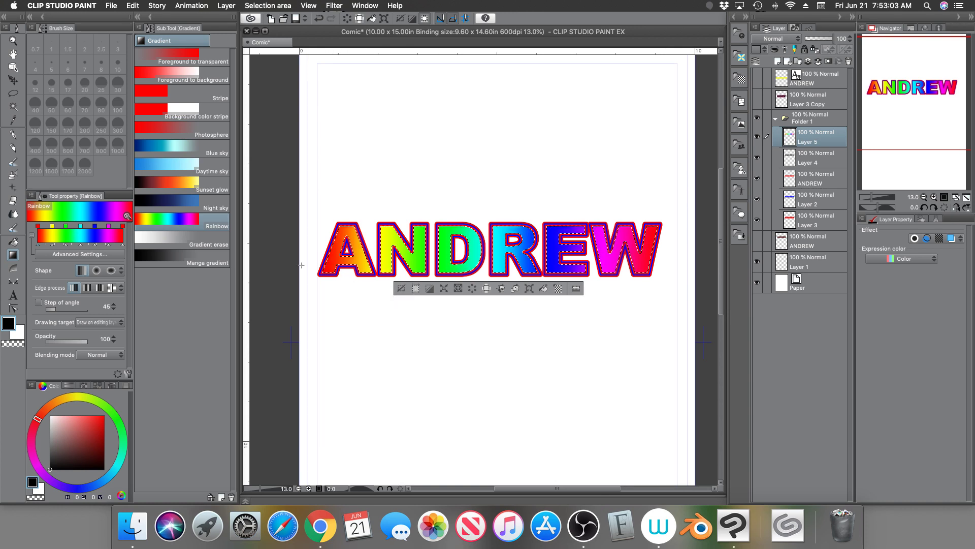
{"action": "left_click", "coordinate": [401, 288]}
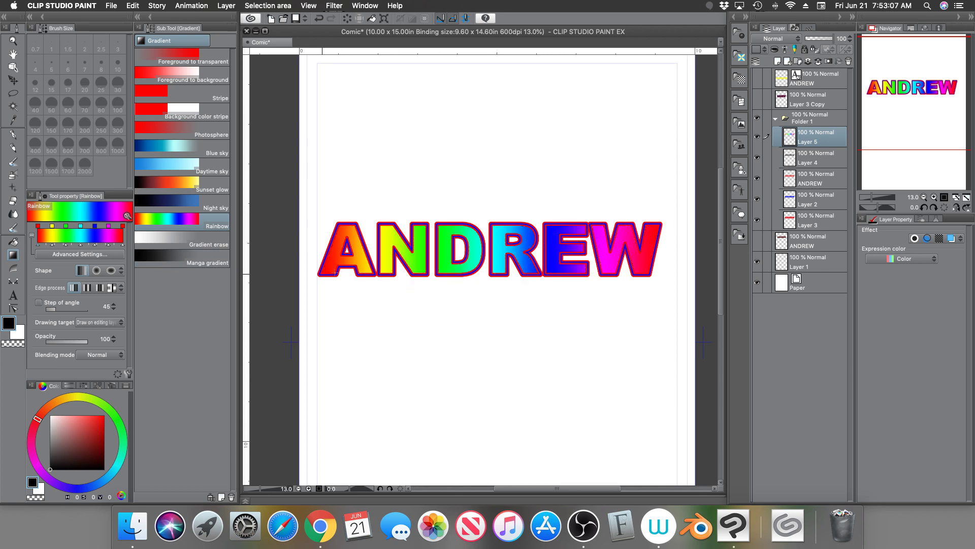
{"action": "left_click", "coordinate": [319, 20]}
{"action": "left_click", "coordinate": [319, 19]}
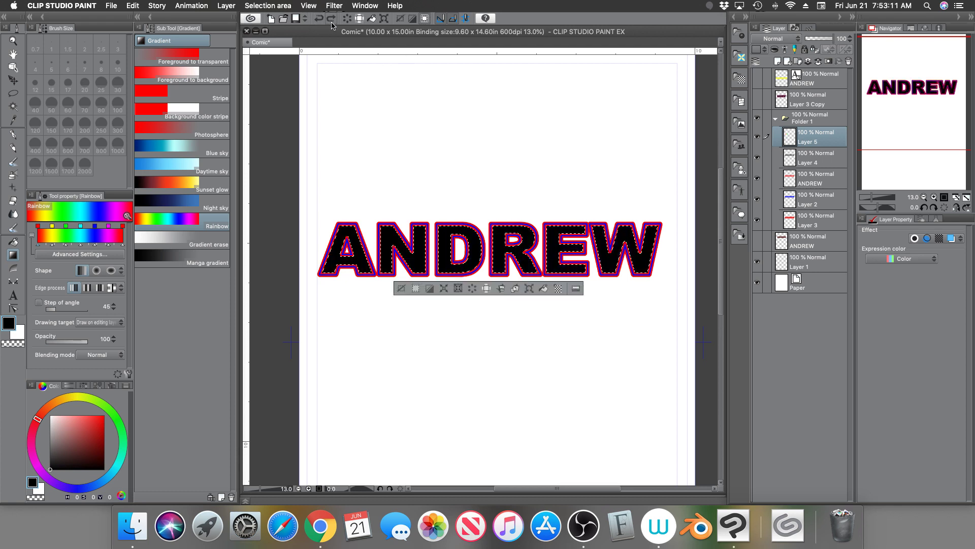
Fill the selected letters with a bright magenta elliptical Foreground-to-transparent gradient, then deselect
{"action": "left_click", "coordinate": [218, 56]}
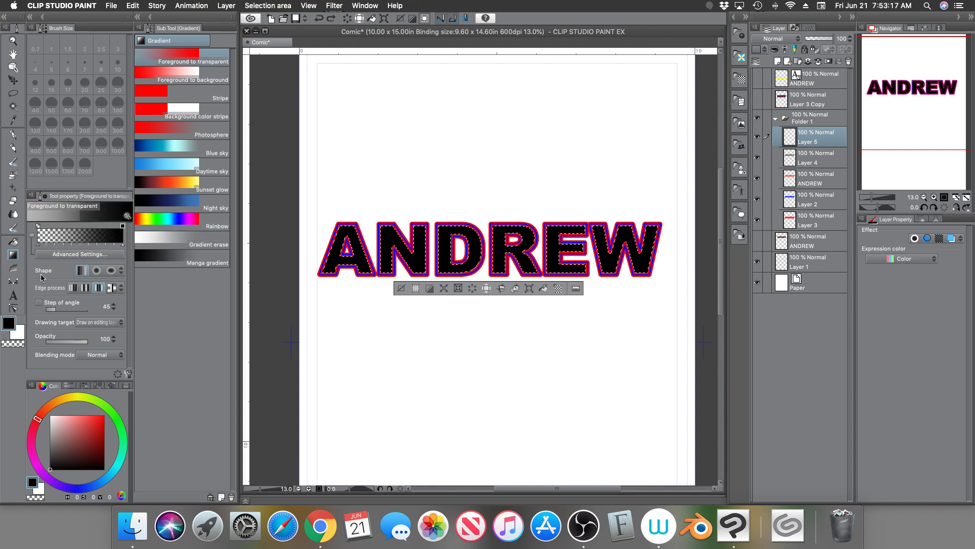
{"action": "left_click", "coordinate": [111, 271]}
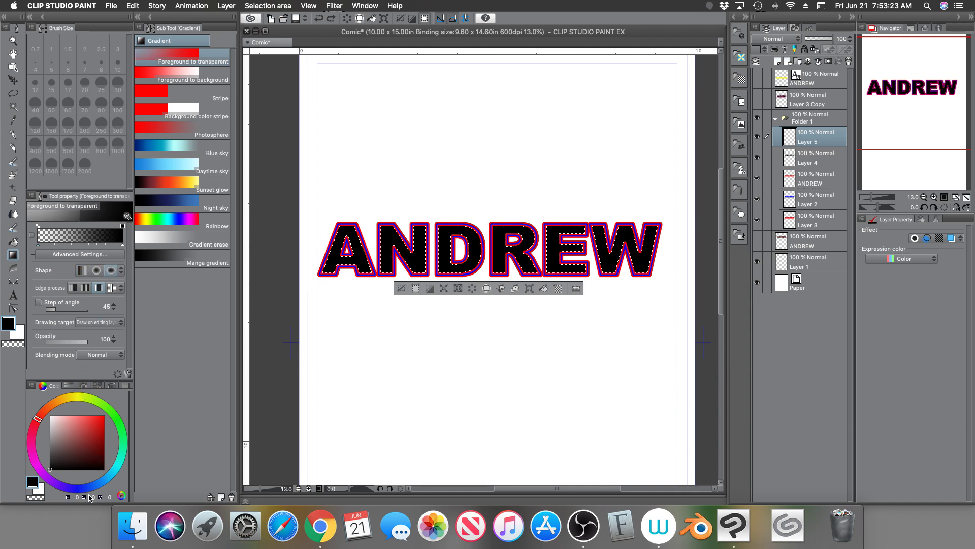
{"action": "left_click", "coordinate": [34, 459]}
{"action": "left_click", "coordinate": [104, 415]}
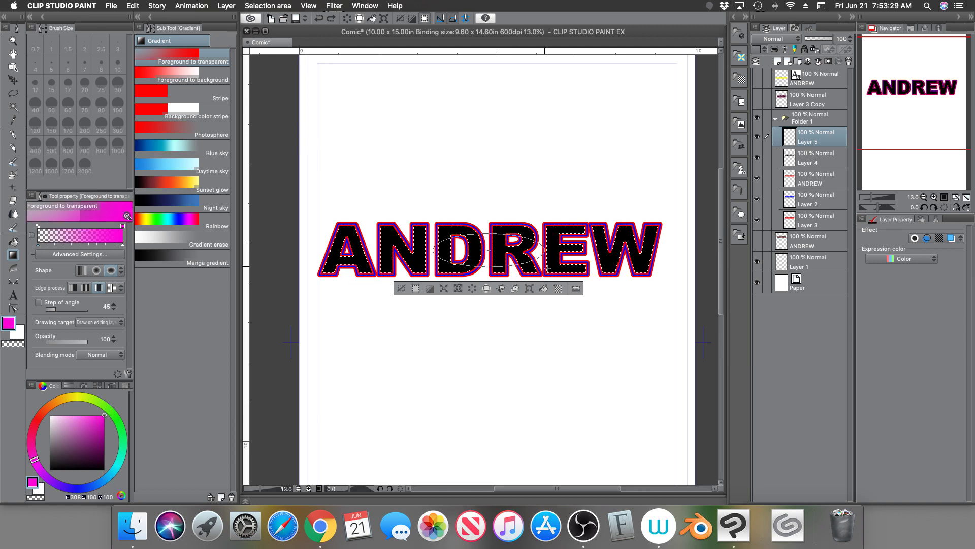
{"action": "left_click_drag", "start_coordinate": [616, 298], "coordinate": [656, 317]}
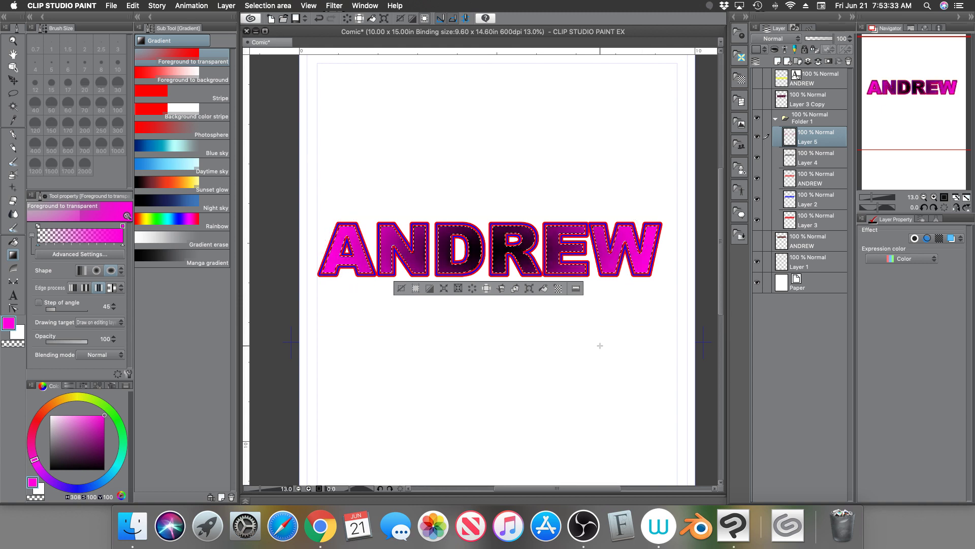
{"action": "left_click", "coordinate": [412, 288]}
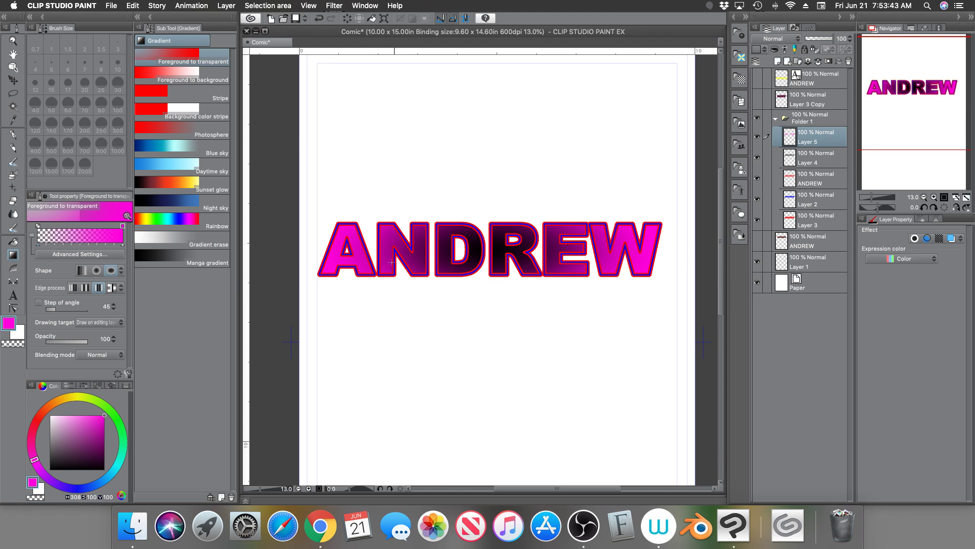
Duplicate Folder 1 by copying and pasting it
{"action": "left_click", "coordinate": [776, 120]}
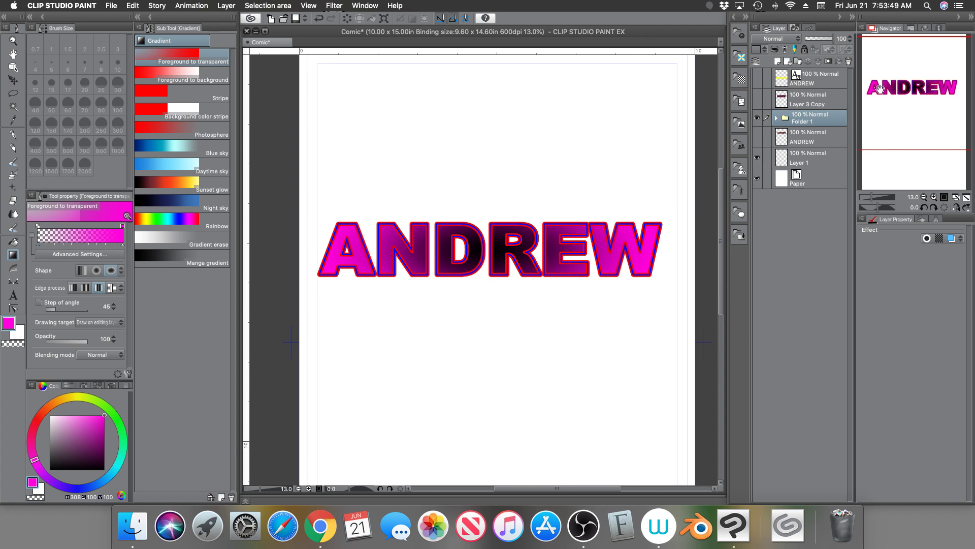
{"action": "key", "text": "super+c"}
{"action": "key", "text": "super+v"}
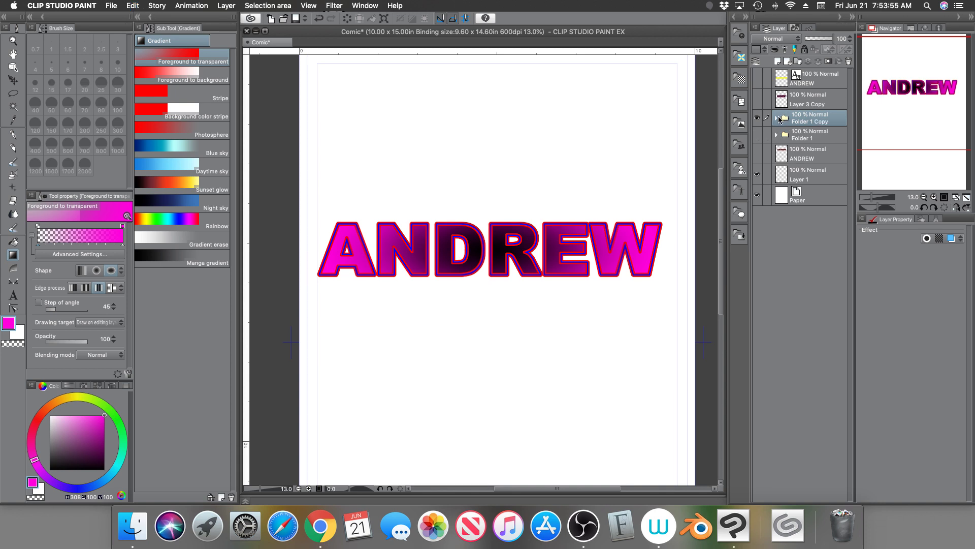
Merge Folder 1 Copy's layers into Layer 3 Copy 2, move it out, and delete the empty folder
{"action": "left_click", "coordinate": [775, 117]}
{"action": "left_click", "coordinate": [814, 138]}
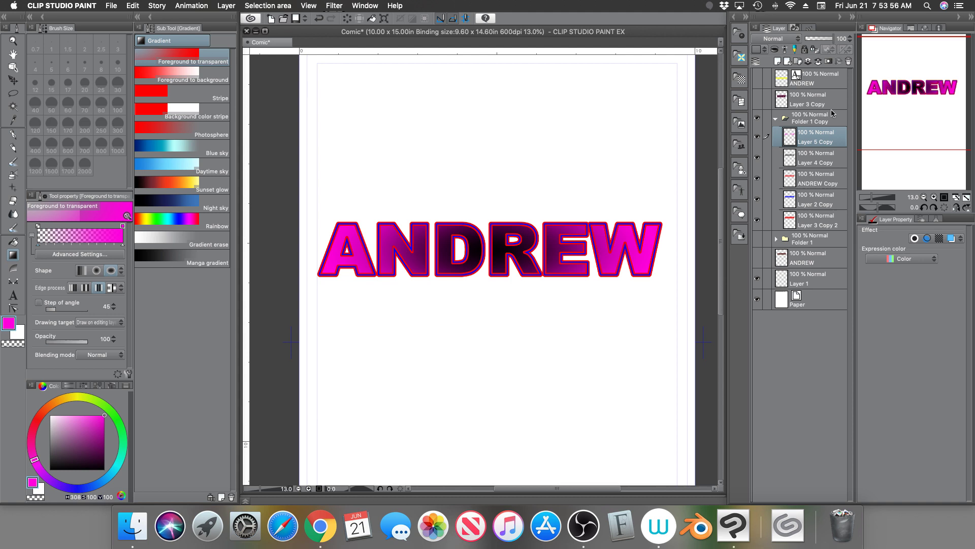
{"action": "left_click", "coordinate": [819, 62]}
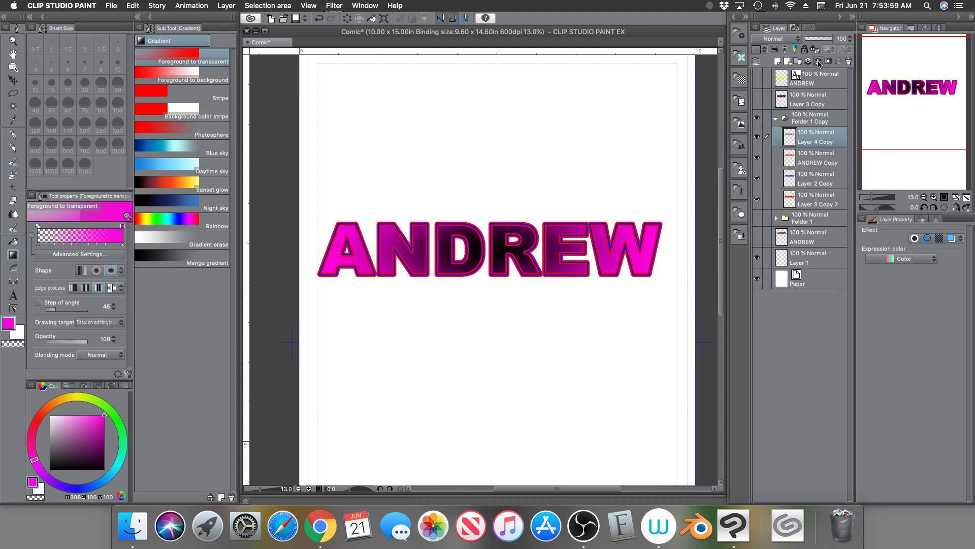
{"action": "left_click", "coordinate": [818, 62]}
{"action": "left_click", "coordinate": [818, 62]}
{"action": "left_click", "coordinate": [818, 62]}
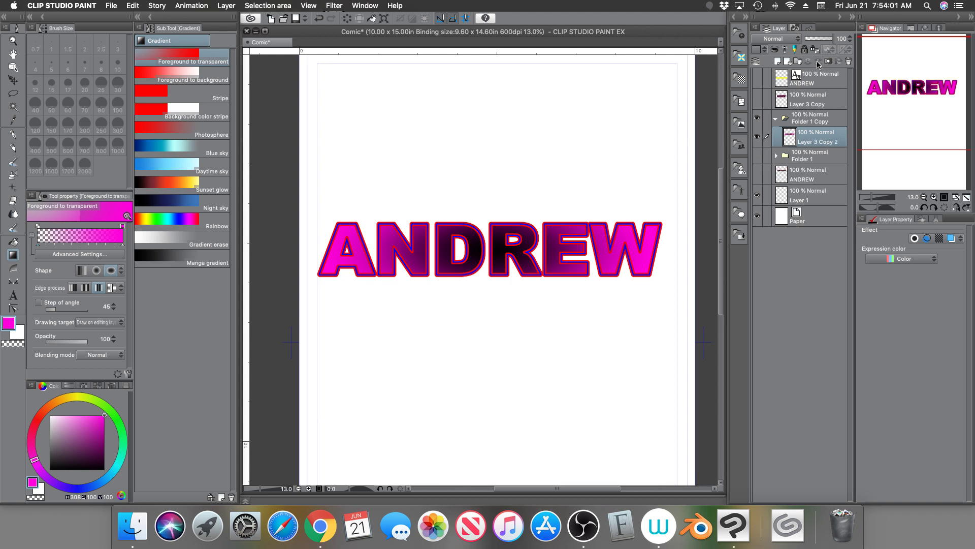
{"action": "left_click_drag", "start_coordinate": [797, 143], "coordinate": [816, 113]}
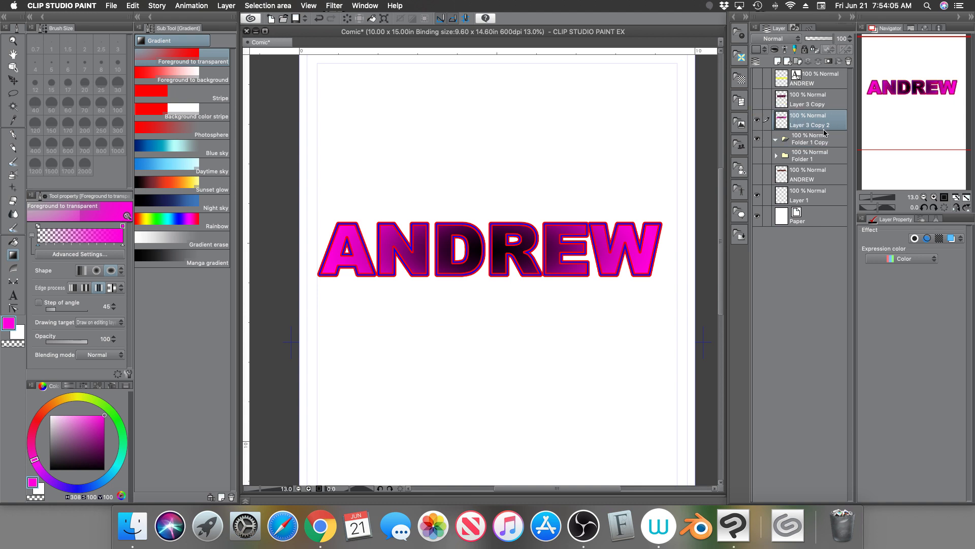
{"action": "left_click", "coordinate": [849, 62]}
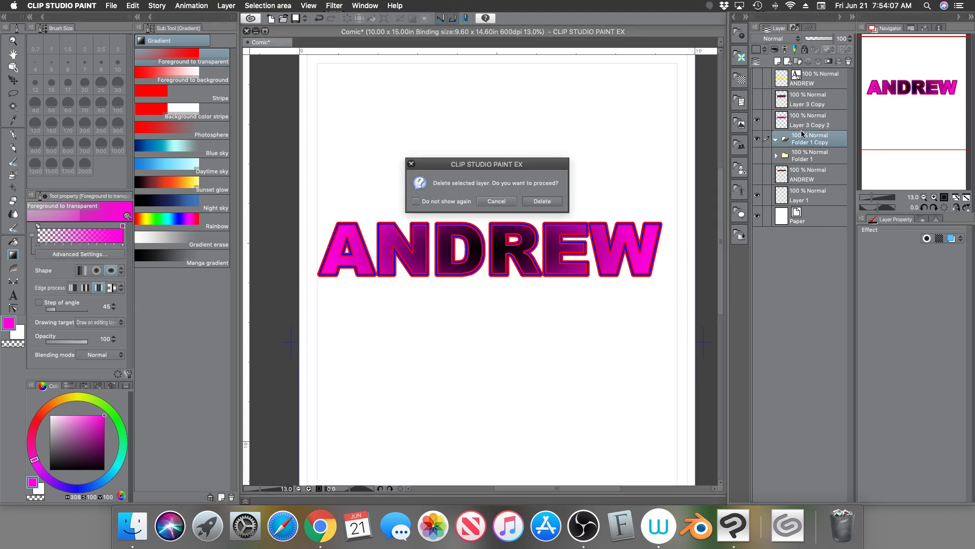
{"action": "left_click", "coordinate": [558, 201]}
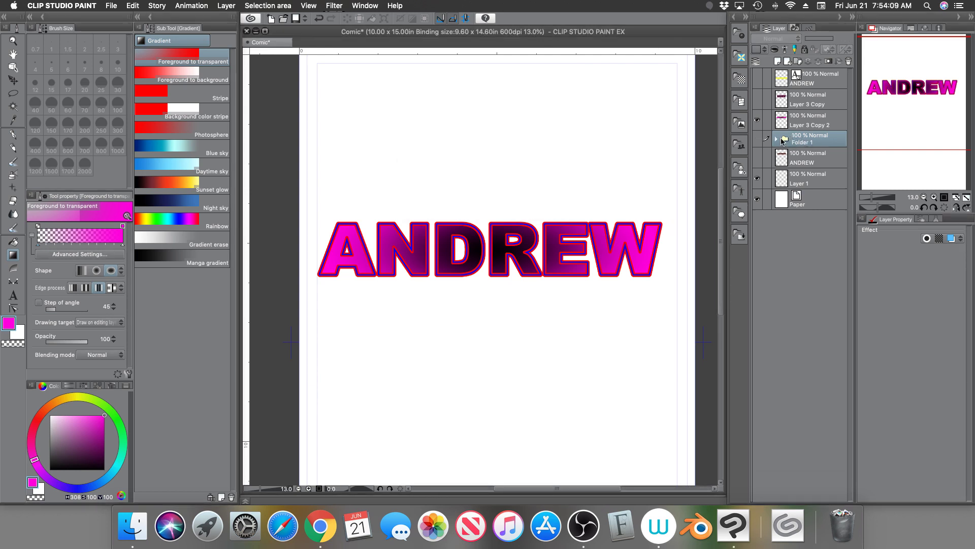
{"action": "left_click", "coordinate": [132, 7]}
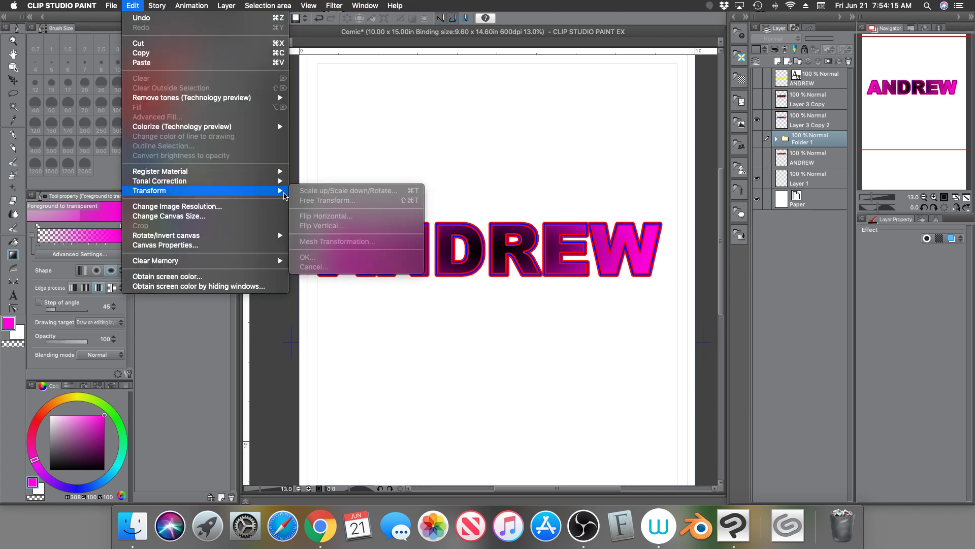
{"action": "left_click", "coordinate": [374, 153]}
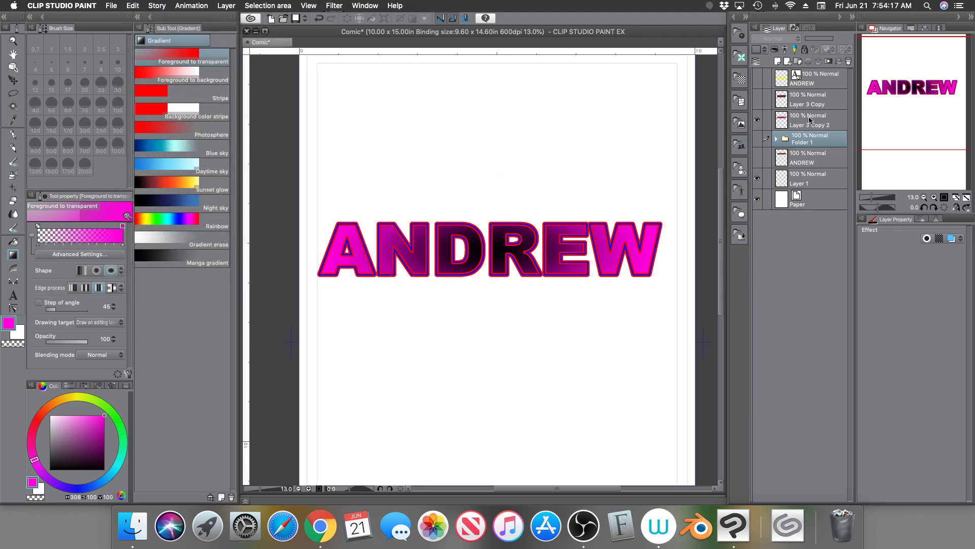
{"action": "left_click", "coordinate": [811, 121]}
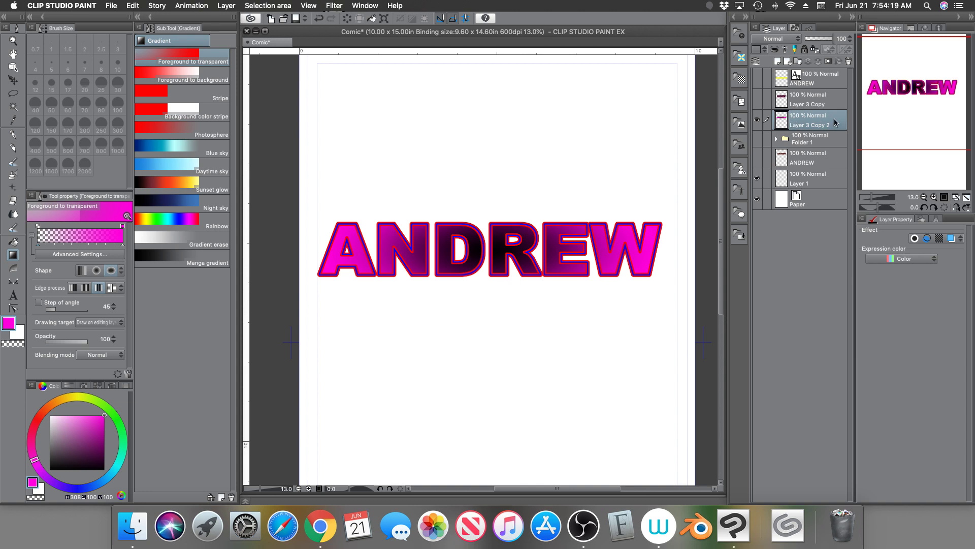
{"action": "left_click", "coordinate": [133, 5]}
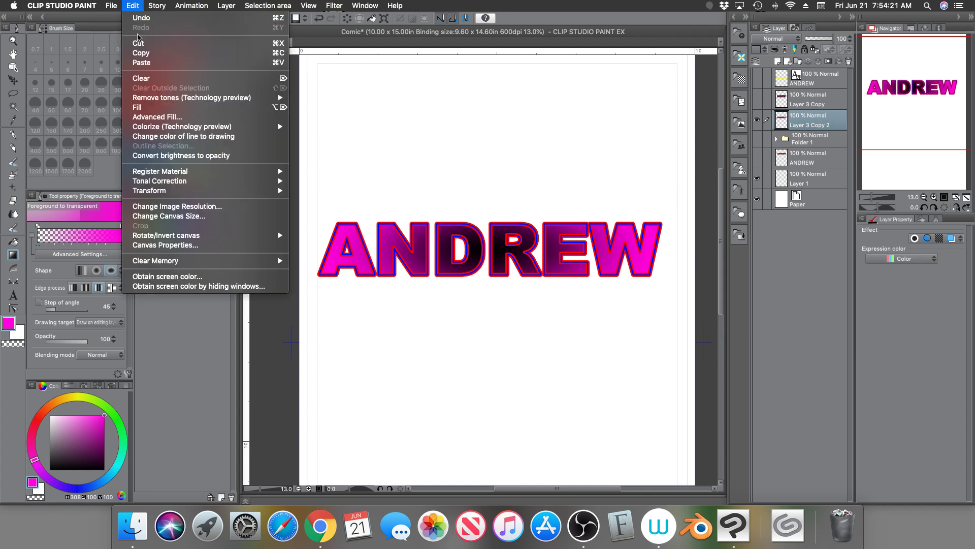
{"action": "mouse_move", "coordinate": [235, 189]}
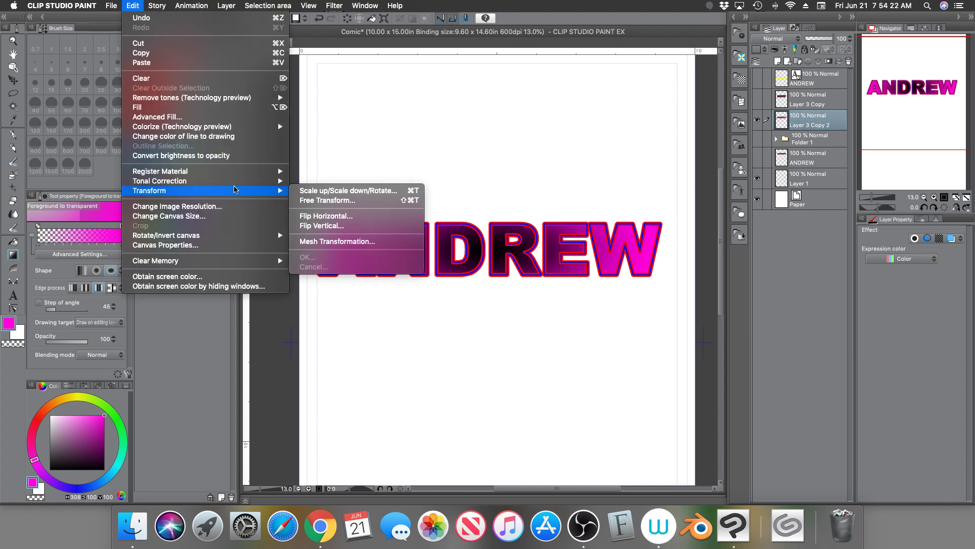
{"action": "left_click", "coordinate": [330, 192]}
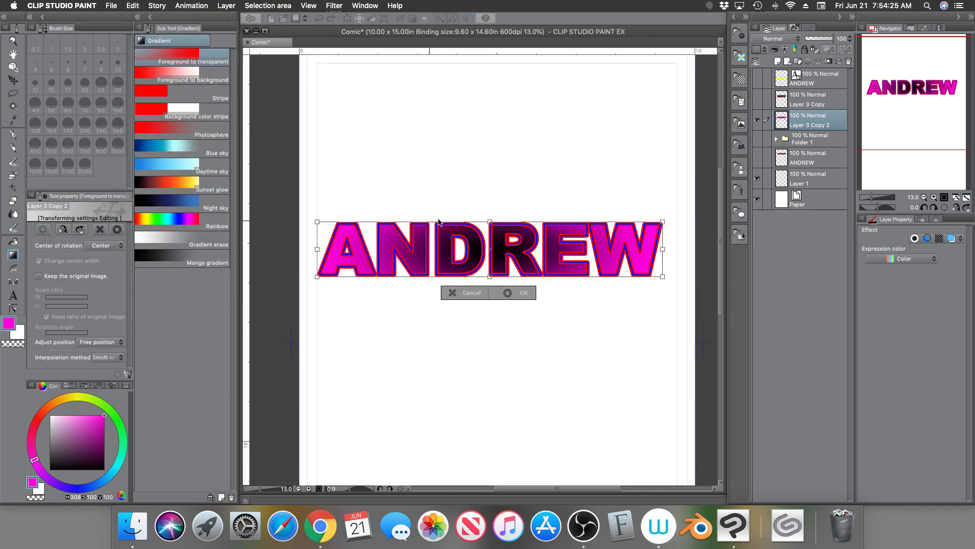
{"action": "left_click_drag", "start_coordinate": [491, 222], "coordinate": [493, 190]}
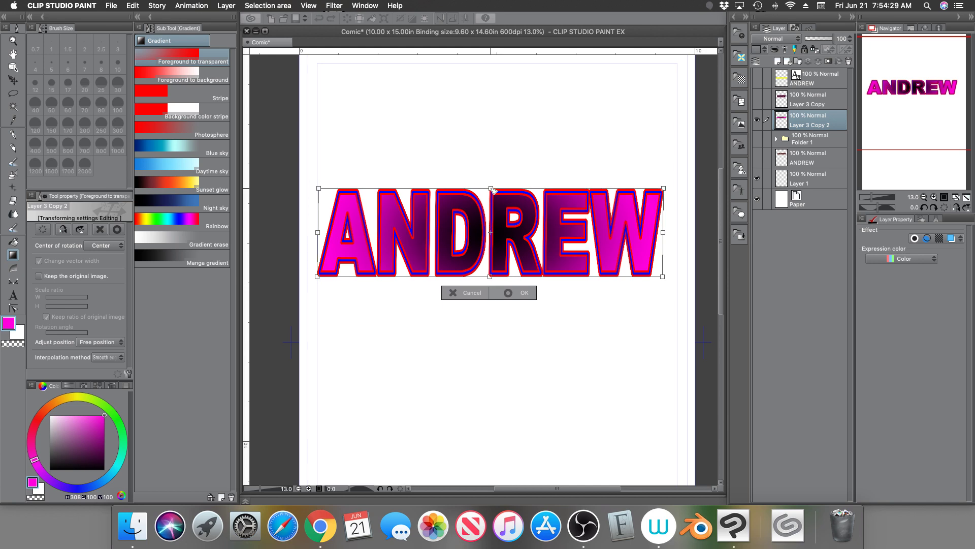
{"action": "left_click_drag", "start_coordinate": [317, 277], "coordinate": [341, 277]}
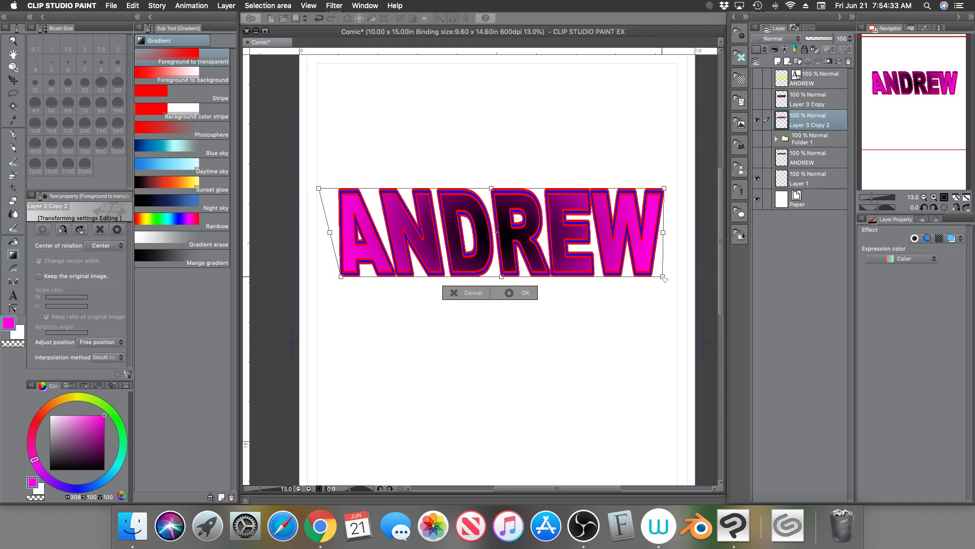
{"action": "left_click_drag", "start_coordinate": [663, 277], "coordinate": [629, 277]}
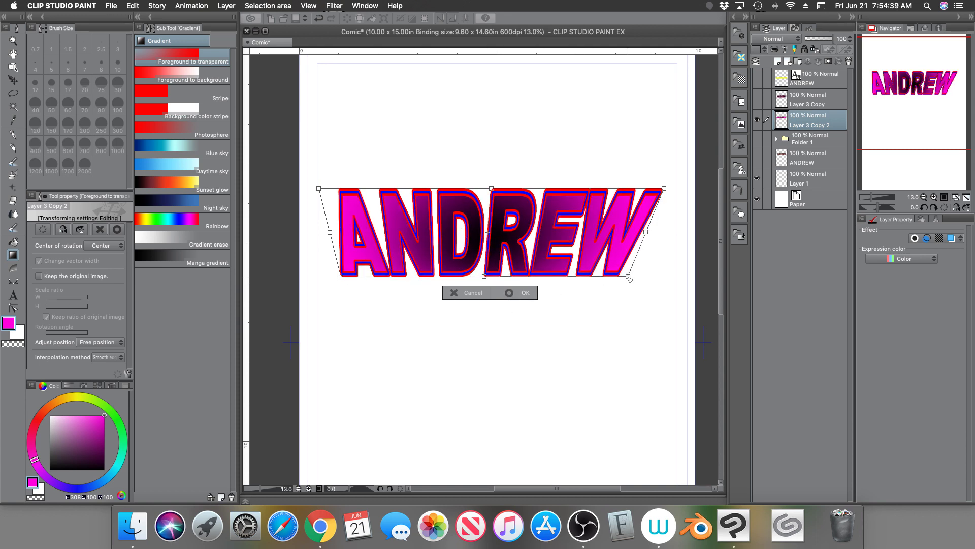
{"action": "left_click_drag", "start_coordinate": [629, 277], "coordinate": [630, 278]}
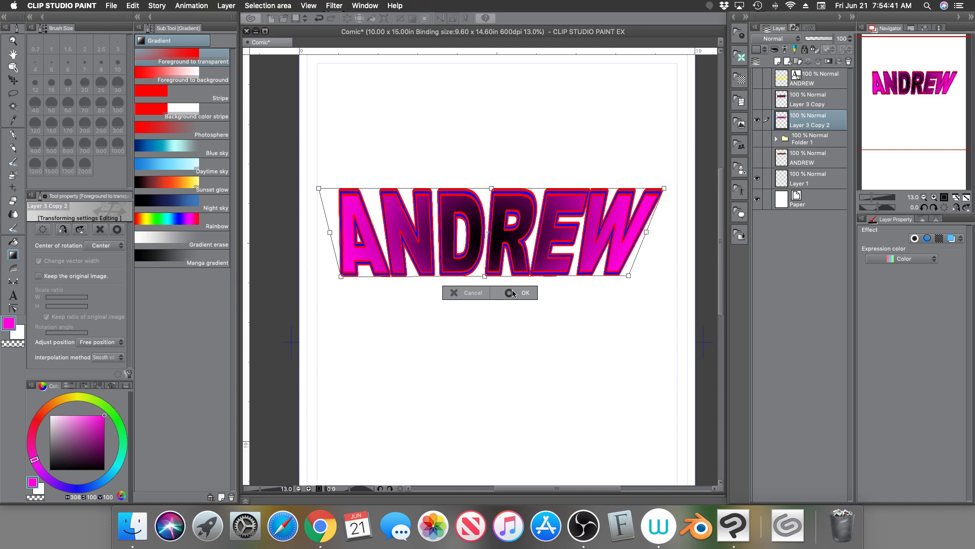
{"action": "key", "text": "Return"}
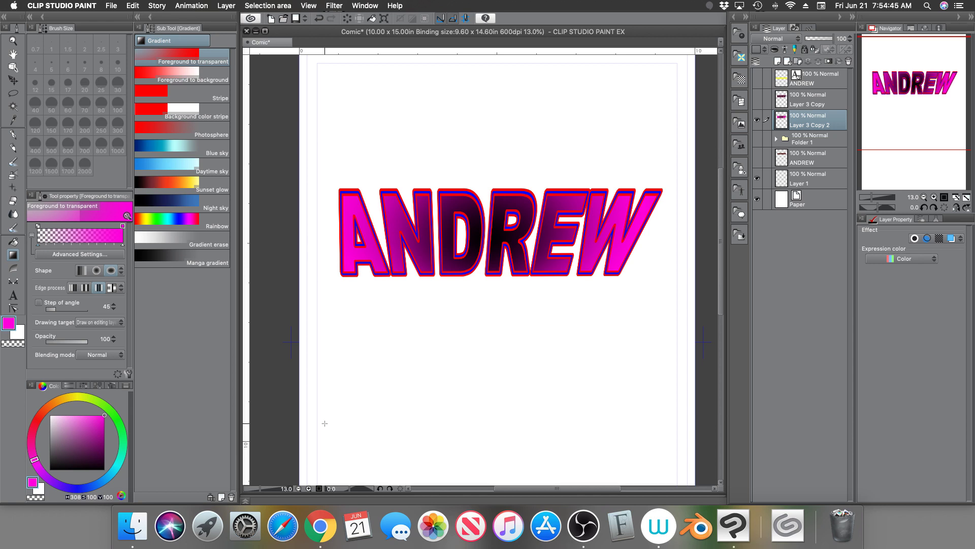
{"action": "left_click", "coordinate": [319, 18]}
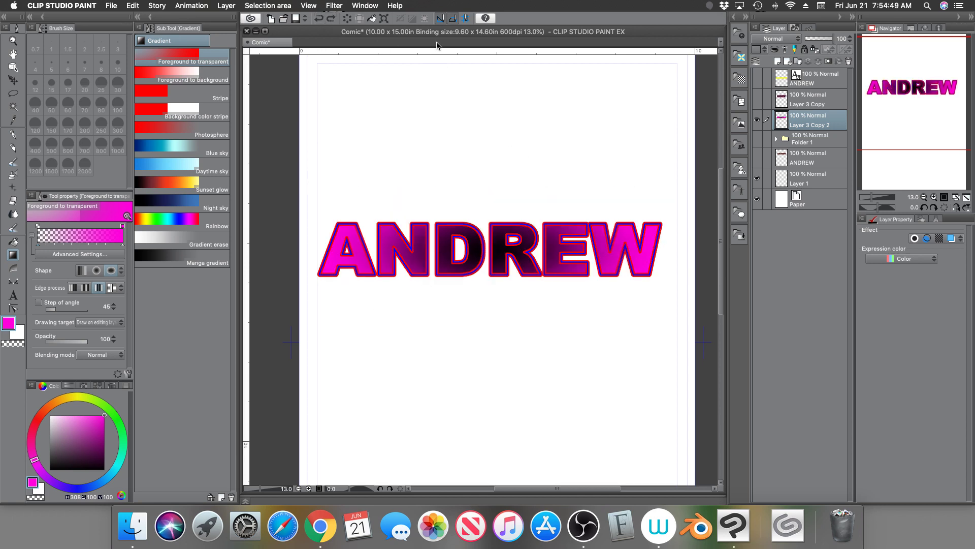
Free Transform Layer 3 Copy 2 with bottom corners pulled inward and the top raised, then commit
{"action": "left_click", "coordinate": [132, 5]}
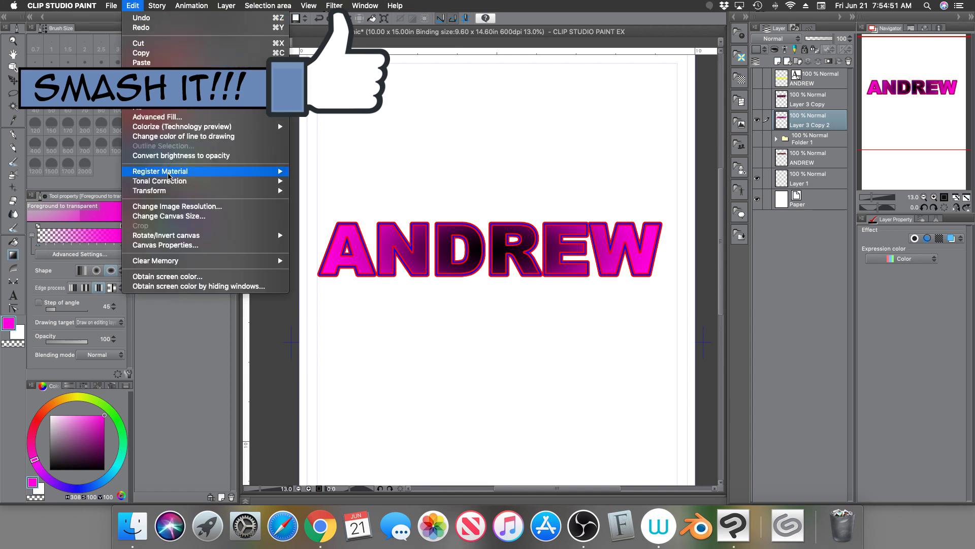
{"action": "mouse_move", "coordinate": [244, 190]}
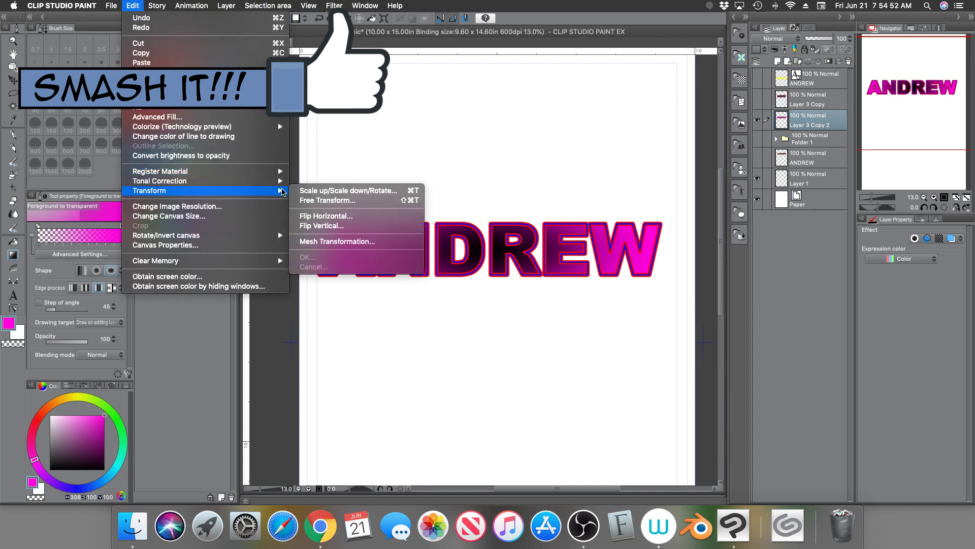
{"action": "left_click", "coordinate": [328, 201]}
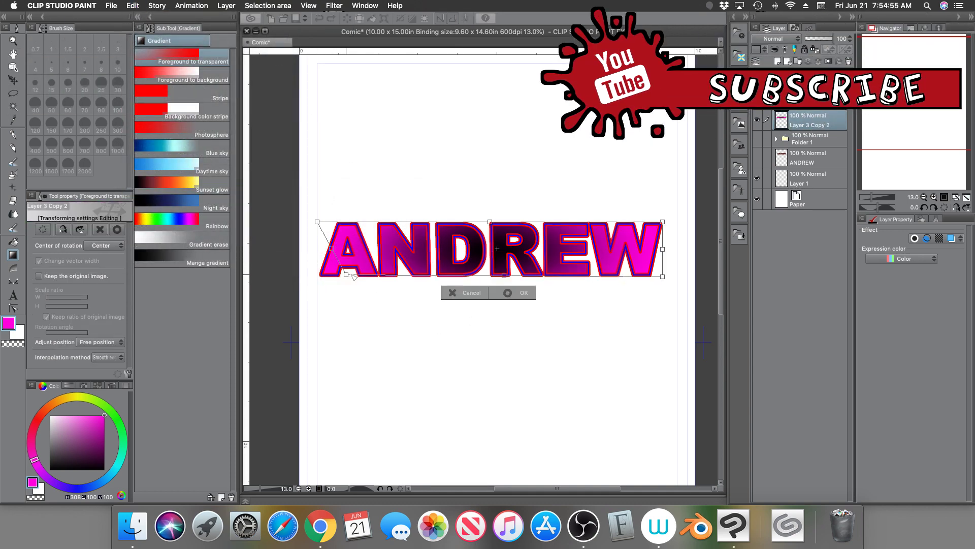
{"action": "left_click_drag", "start_coordinate": [352, 275], "coordinate": [368, 273]}
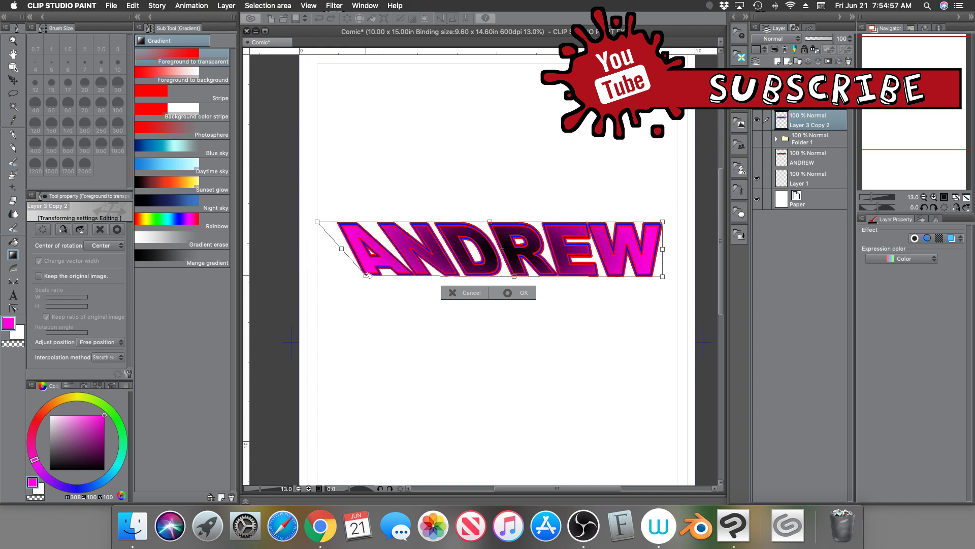
{"action": "left_click_drag", "start_coordinate": [663, 276], "coordinate": [614, 279]}
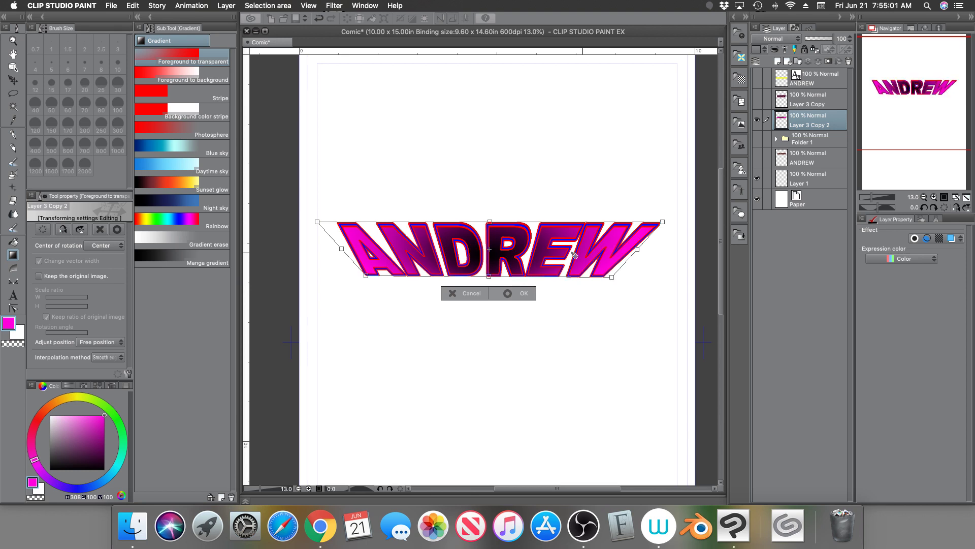
{"action": "left_click_drag", "start_coordinate": [490, 222], "coordinate": [486, 174]}
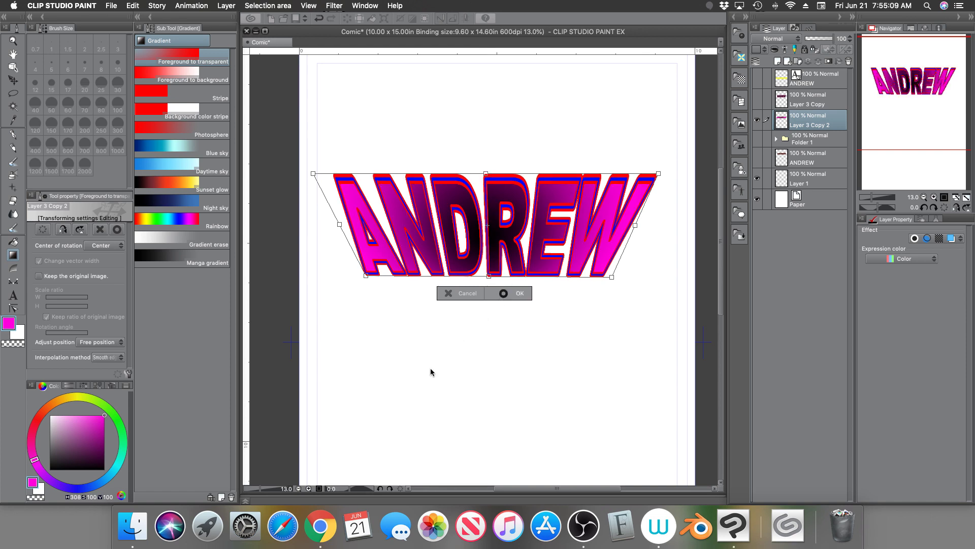
{"action": "key", "text": "Return"}
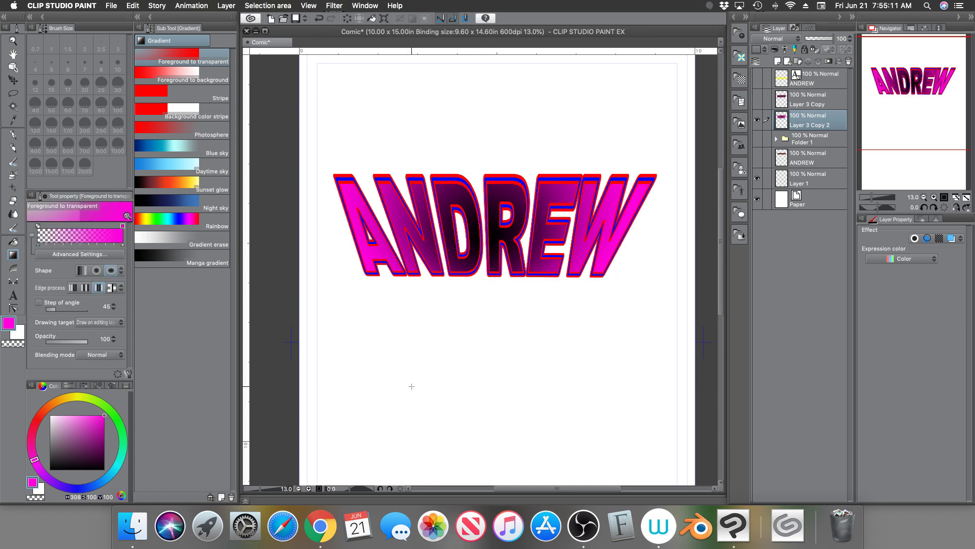